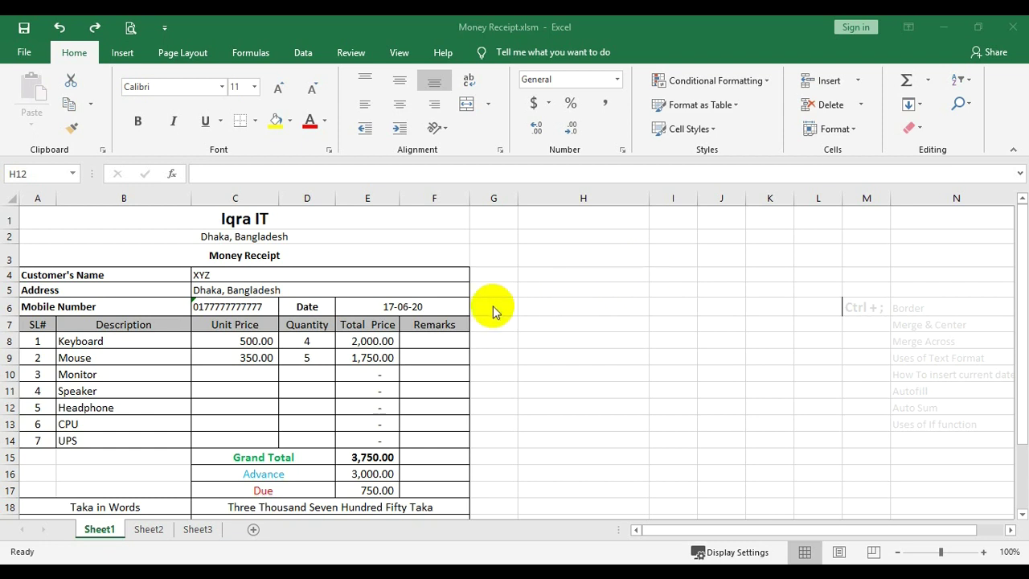
Clear the Date, the Keyboard and Mouse prices and quantities, and the 3,000.00 advance
{"action": "left_click", "coordinate": [251, 307]}
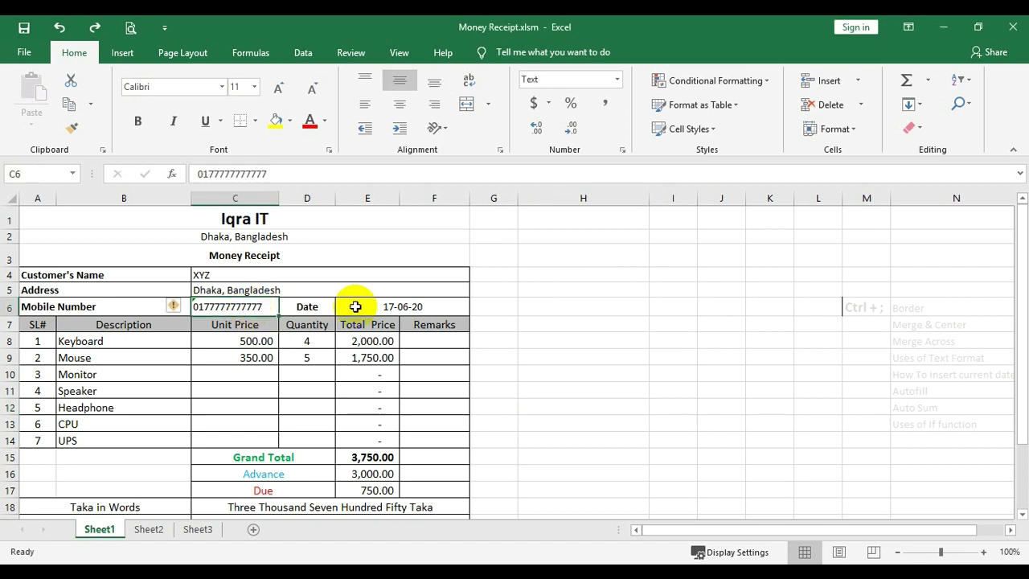
{"action": "left_click", "coordinate": [405, 305]}
{"action": "key", "text": "Delete"}
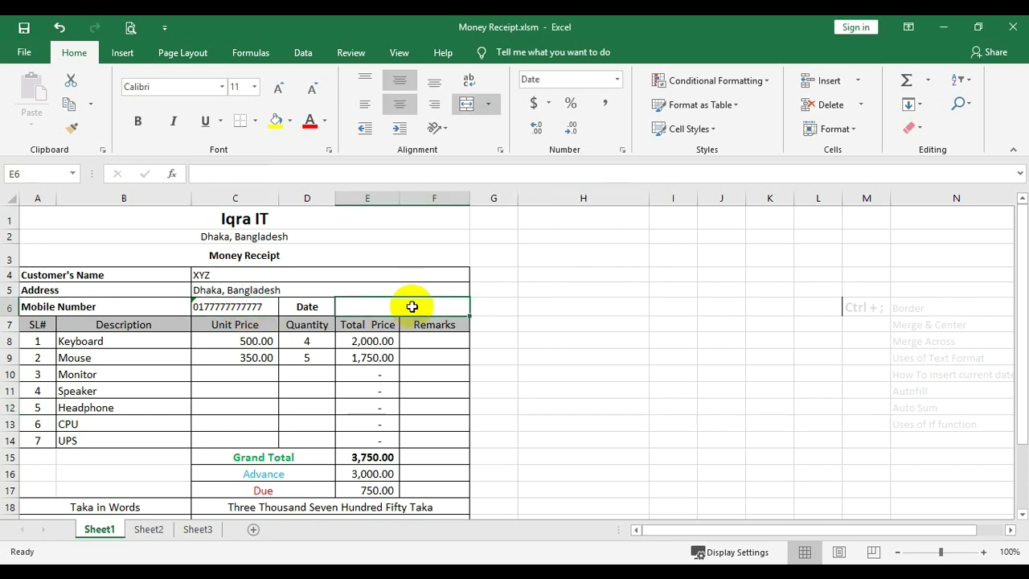
{"action": "left_click_drag", "start_coordinate": [257, 341], "coordinate": [305, 359]}
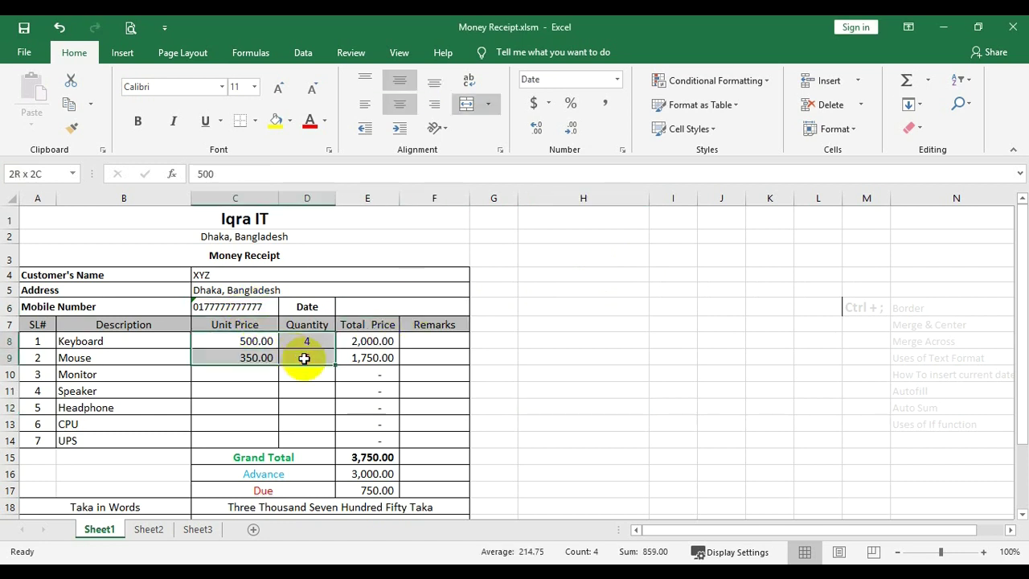
{"action": "key", "text": "Delete"}
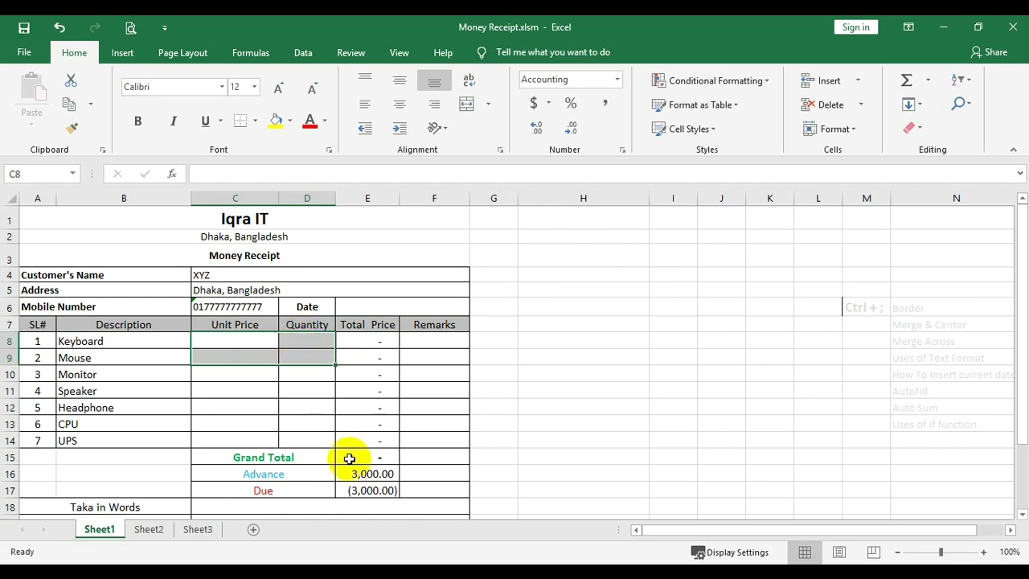
{"action": "left_click", "coordinate": [358, 474]}
{"action": "key", "text": "Delete"}
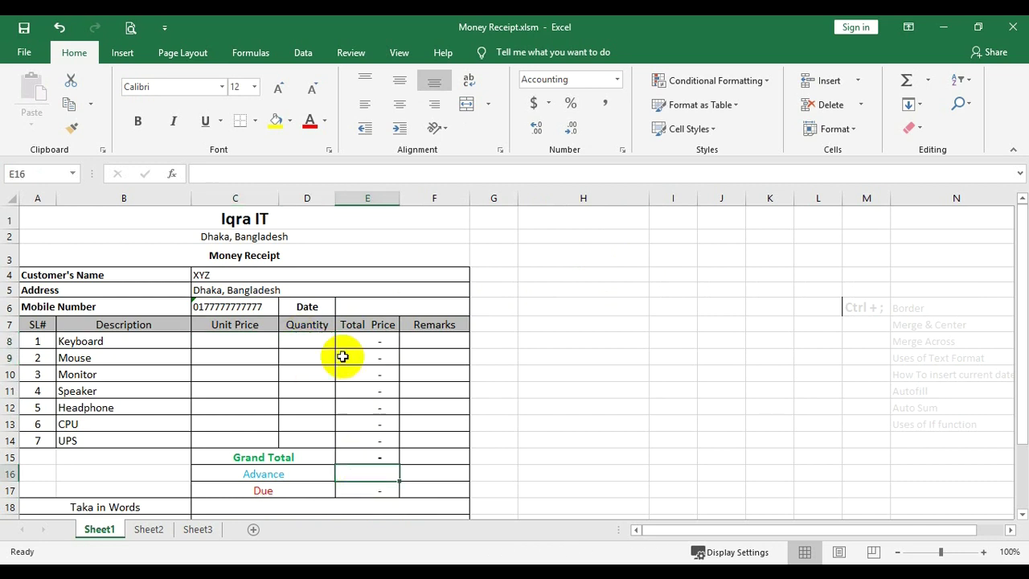
Fill the Date cell with today's date, 17-06-20
{"action": "left_click", "coordinate": [390, 310]}
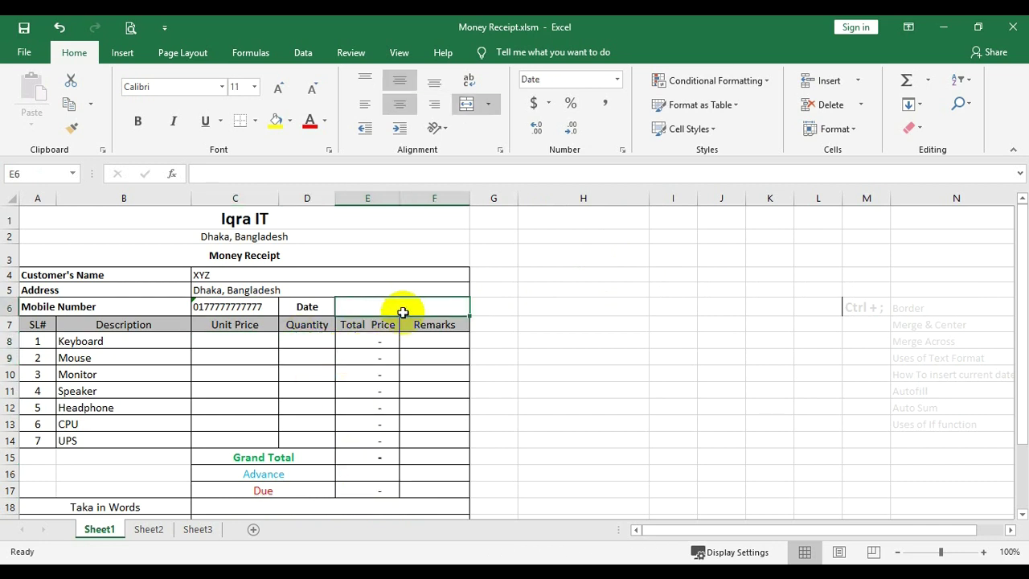
{"action": "key", "text": "ctrl+semicolon"}
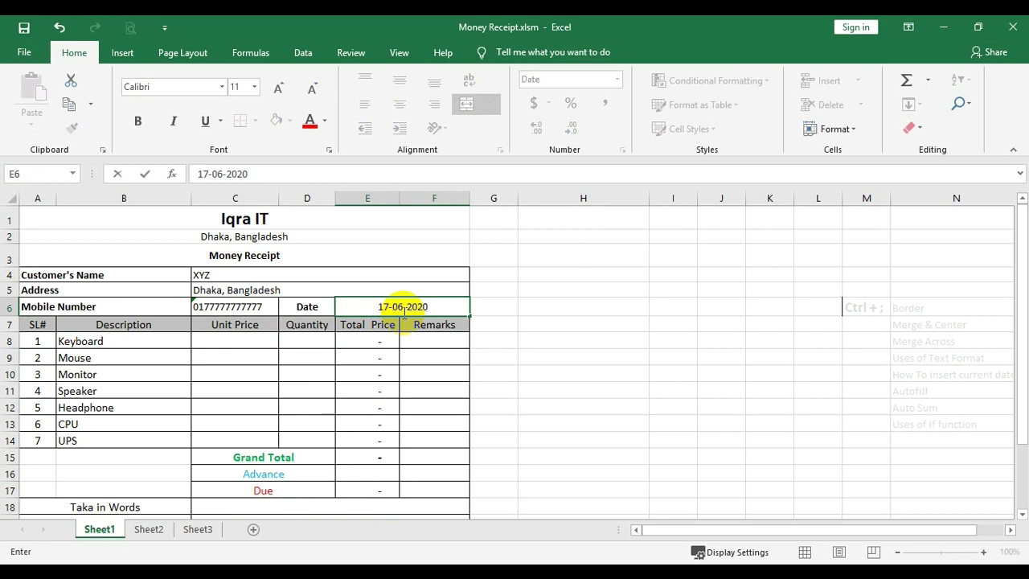
{"action": "left_click", "coordinate": [251, 341]}
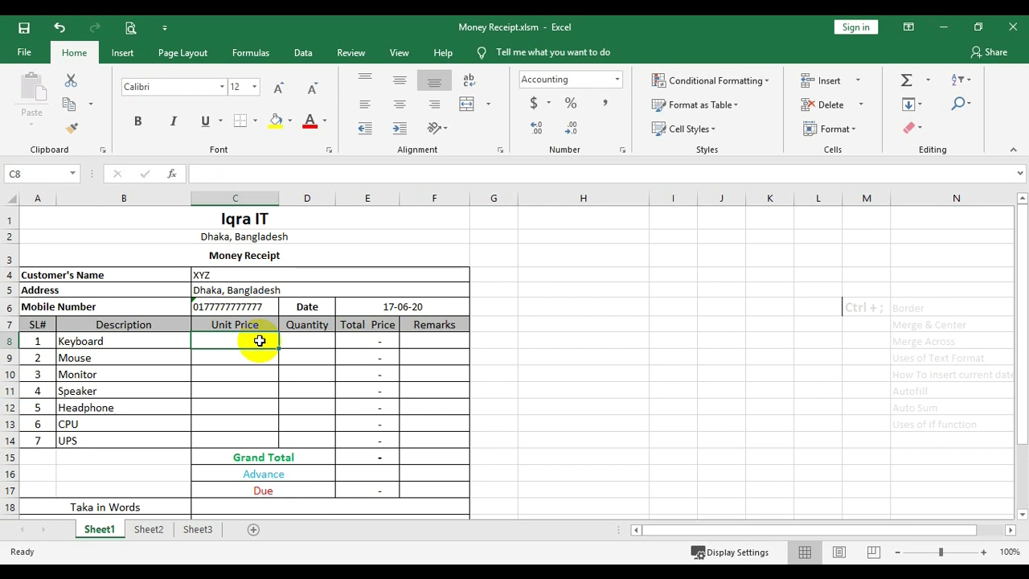
Enter Keyboard's unit price of 500 and quantity of 2
{"action": "type", "text": "5000"}
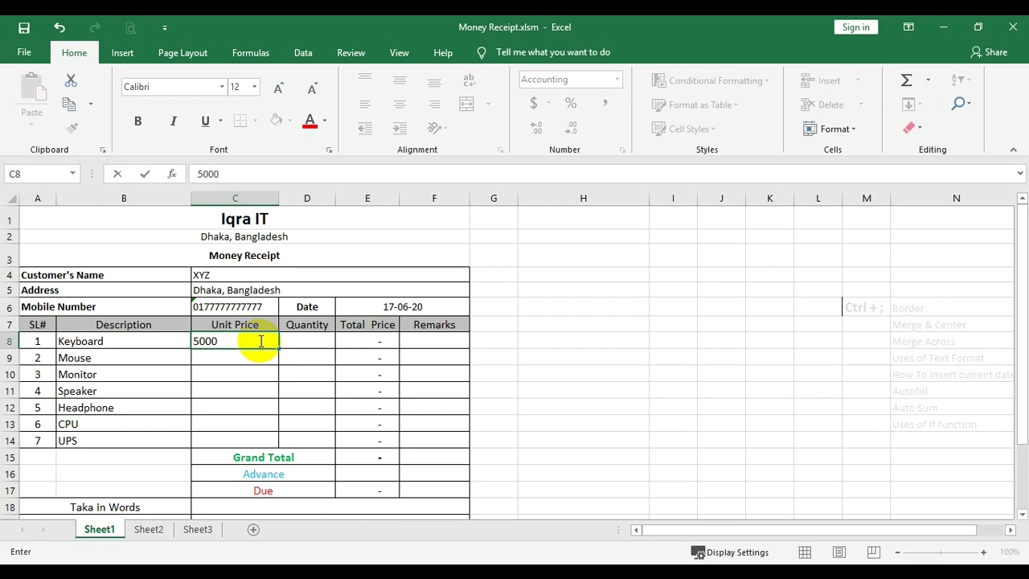
{"action": "key", "text": "BackSpace"}
{"action": "key", "text": "Tab"}
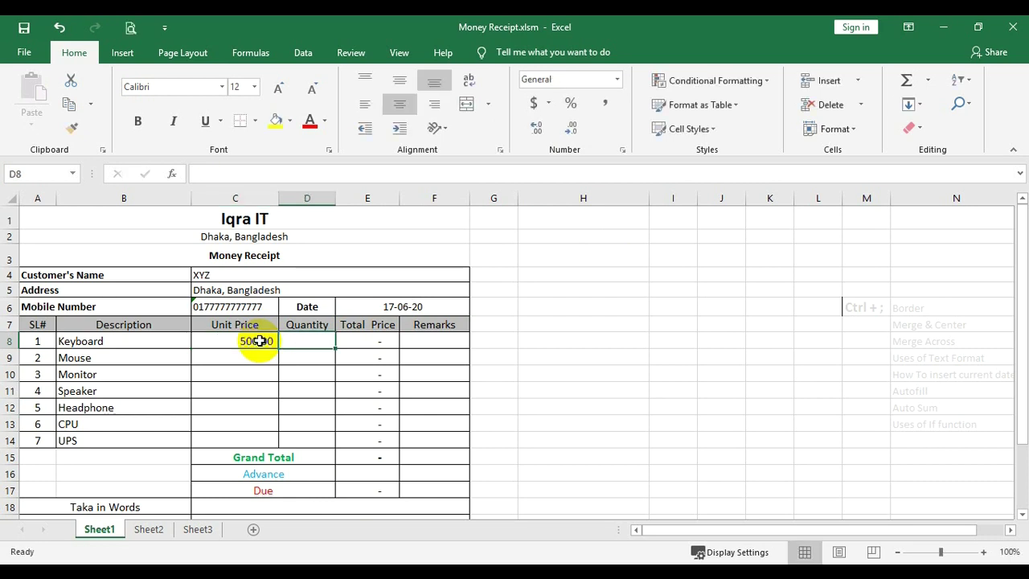
{"action": "type", "text": "2"}
{"action": "key", "text": "Tab"}
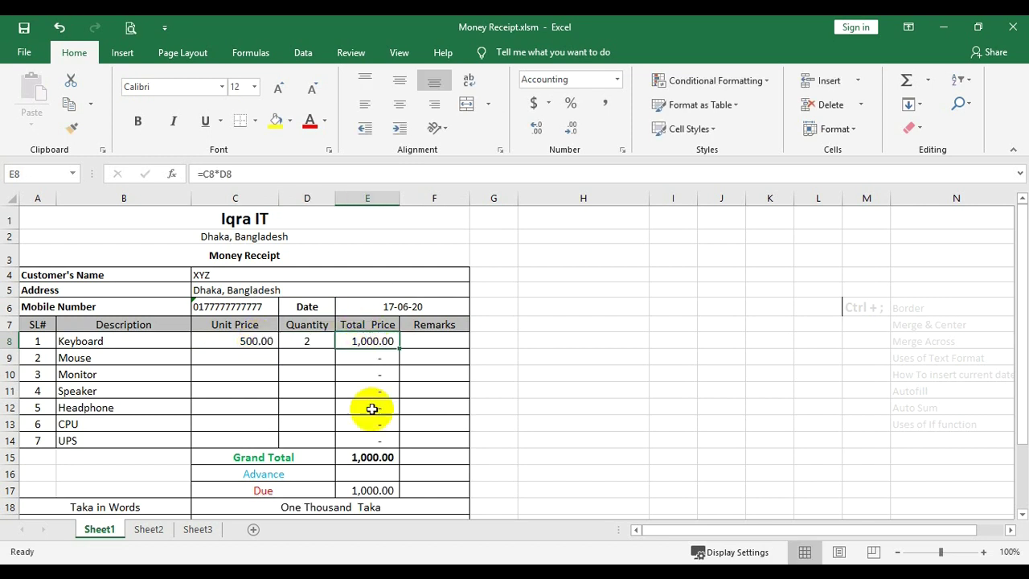
Check the Grand Total, Advance and Due formulas, now showing 1,000.00
{"action": "left_click", "coordinate": [375, 457]}
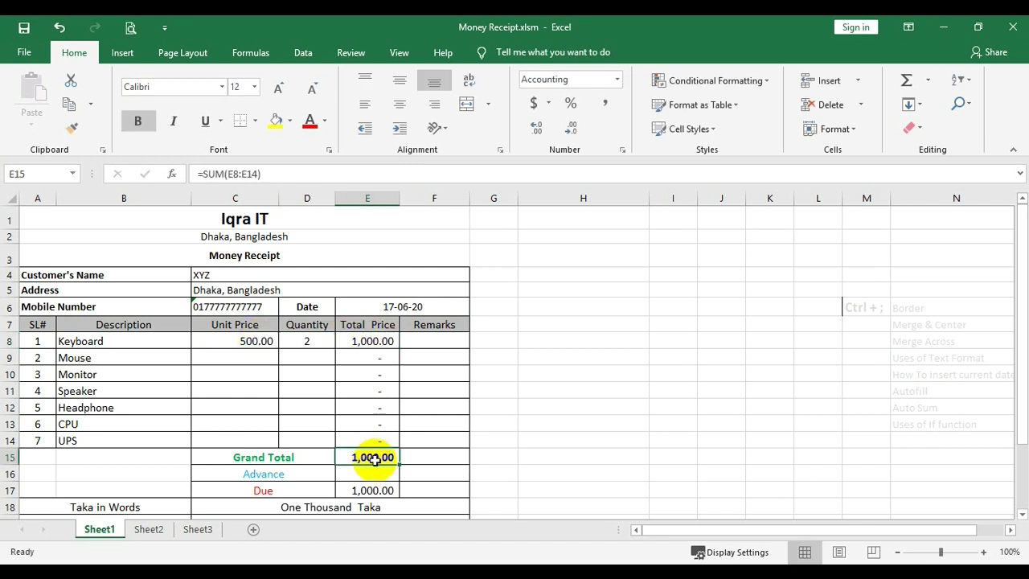
{"action": "left_click", "coordinate": [372, 490]}
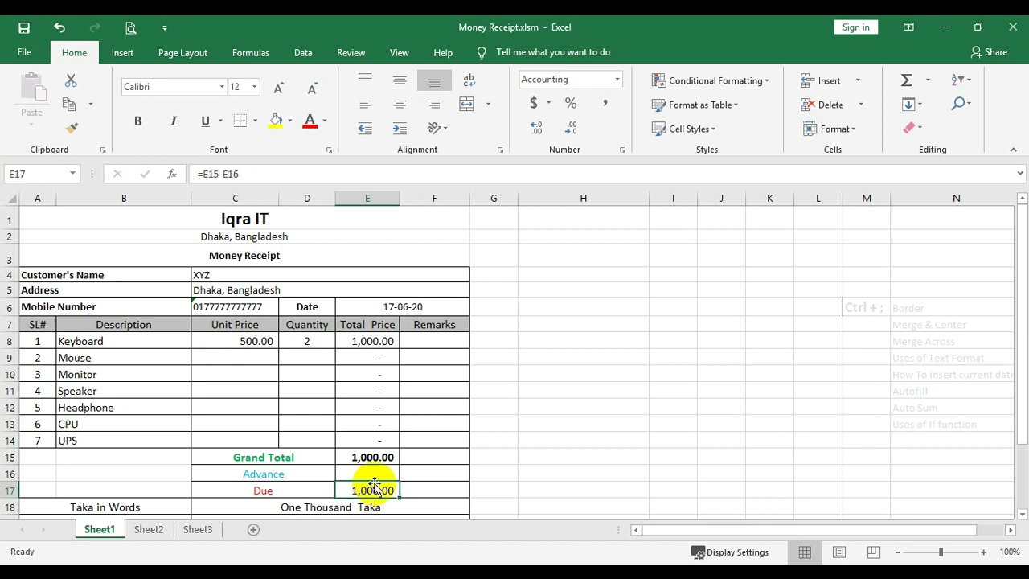
{"action": "left_click", "coordinate": [369, 473]}
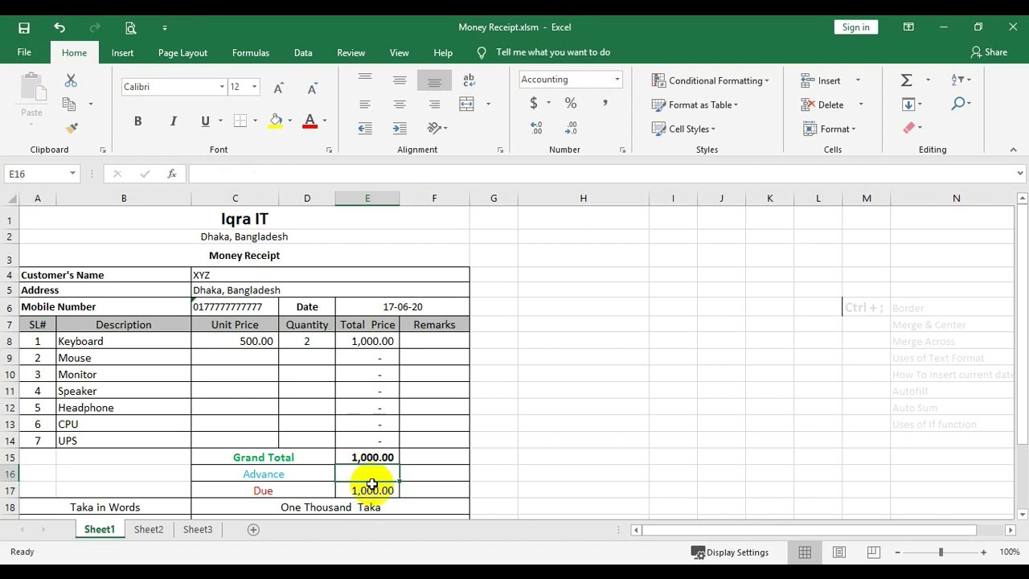
{"action": "left_click", "coordinate": [370, 493]}
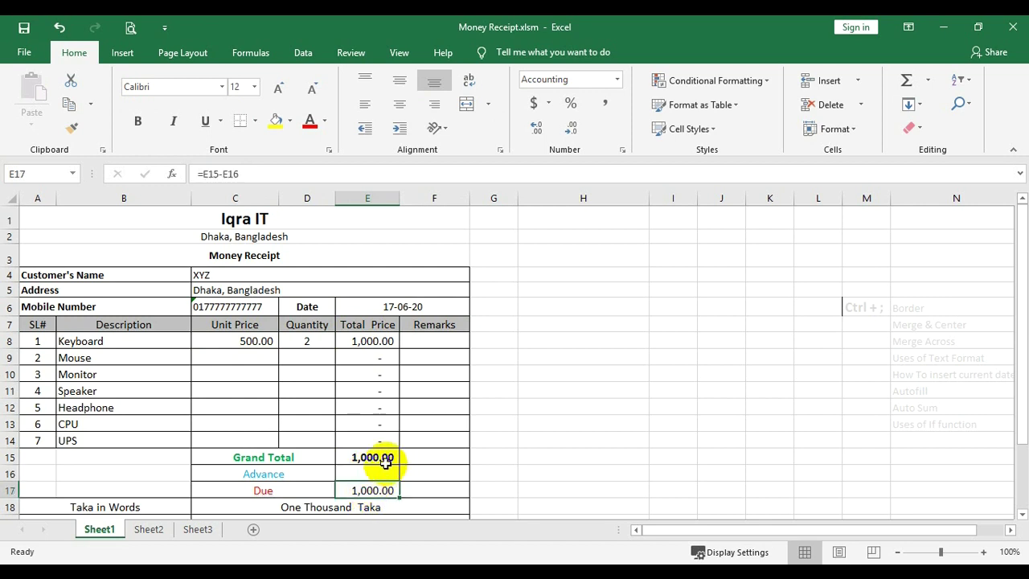
{"action": "left_click", "coordinate": [381, 457]}
{"action": "scroll", "coordinate": [385, 446], "scroll_direction": "down", "scroll_amount": 1}
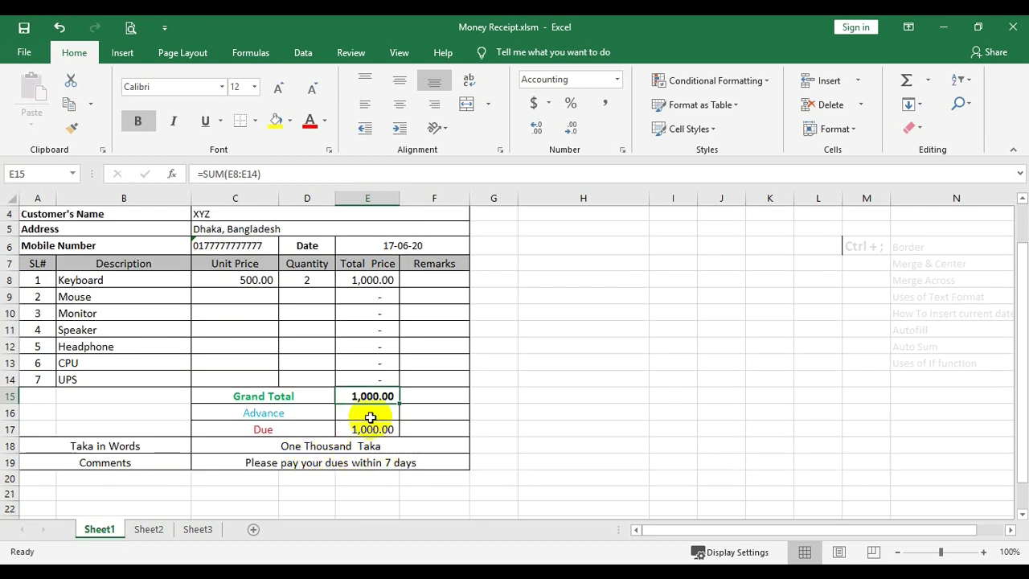
Inspect the empty Advance cell, the Due formula and the comment's IF formula
{"action": "left_click", "coordinate": [367, 413]}
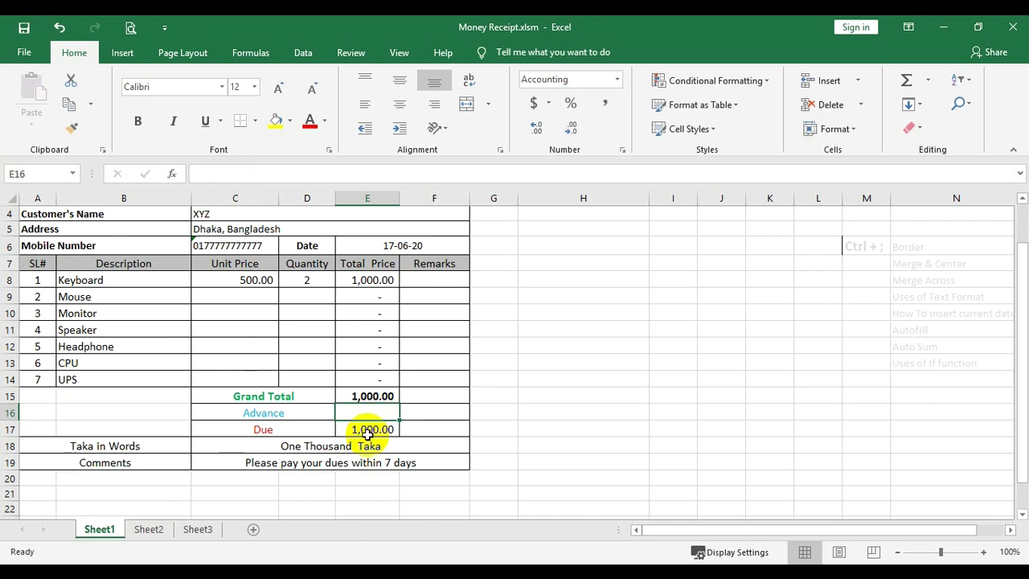
{"action": "left_click", "coordinate": [368, 430]}
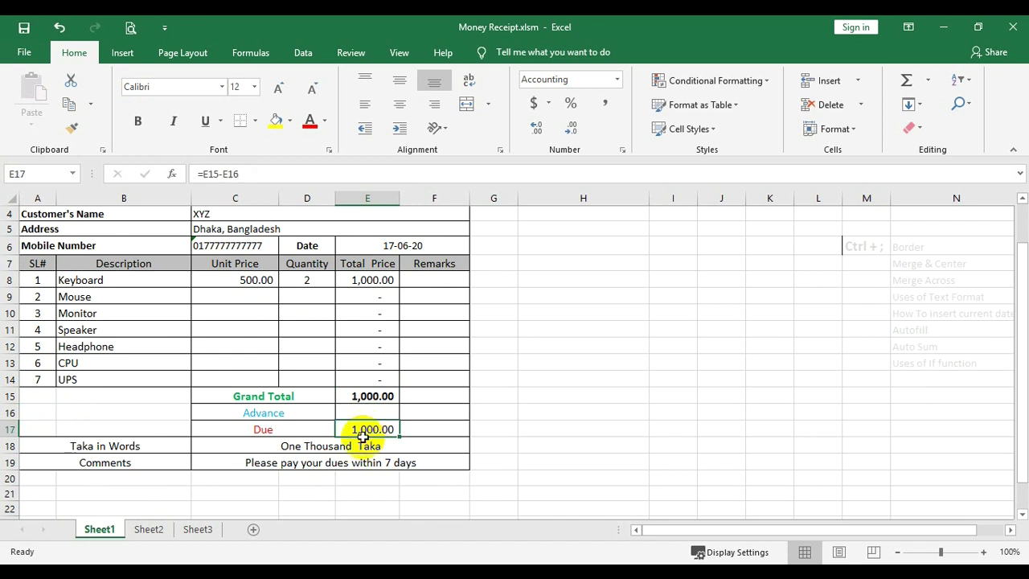
{"action": "left_click", "coordinate": [287, 464]}
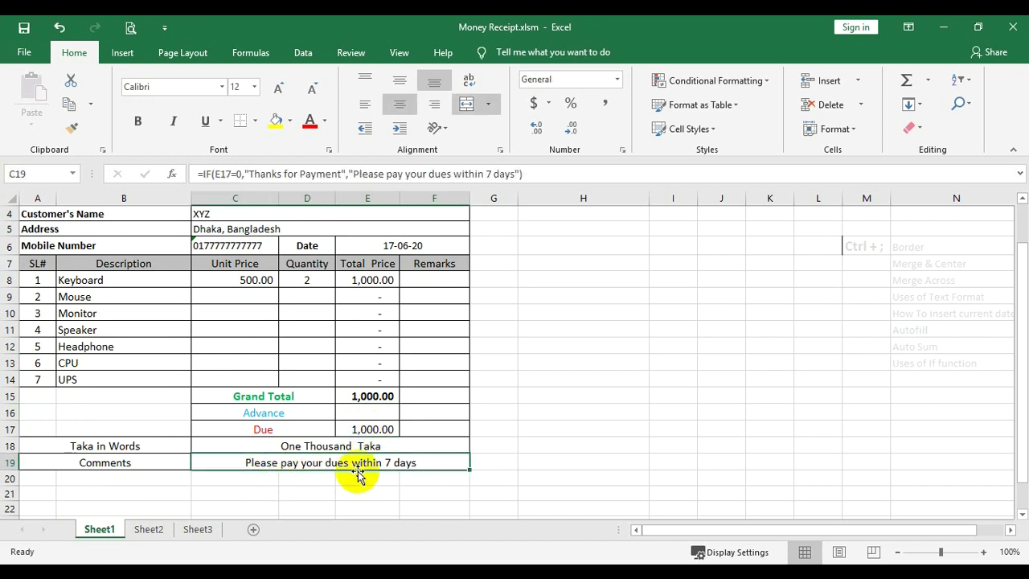
Enter a 1,000 advance so the comment changes to Thanks for Payment
{"action": "left_click", "coordinate": [379, 414]}
{"action": "type", "text": "1,000"}
{"action": "key", "text": "Return"}
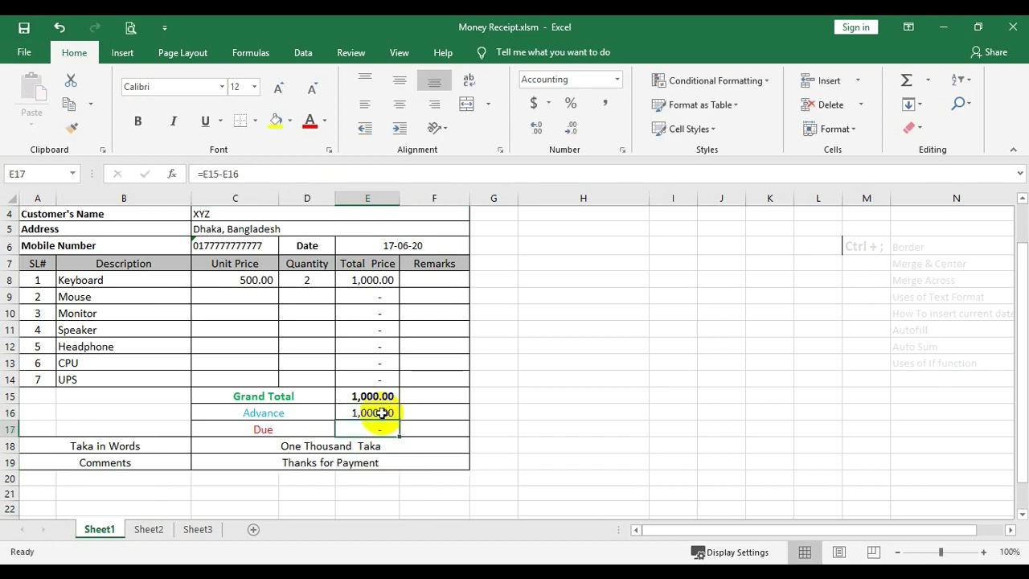
{"action": "left_click", "coordinate": [323, 464]}
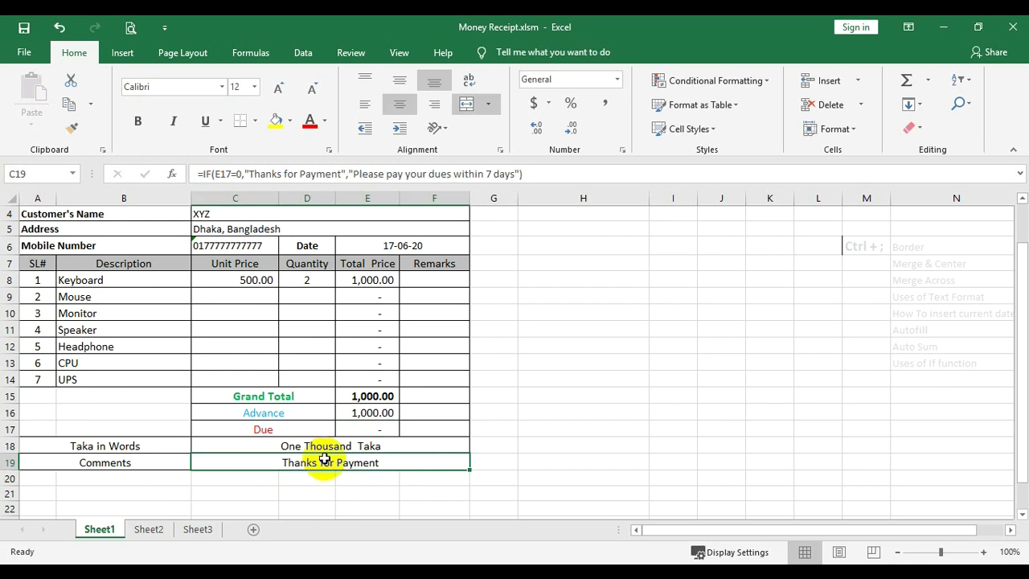
{"action": "scroll", "coordinate": [324, 459], "scroll_direction": "up", "scroll_amount": 1}
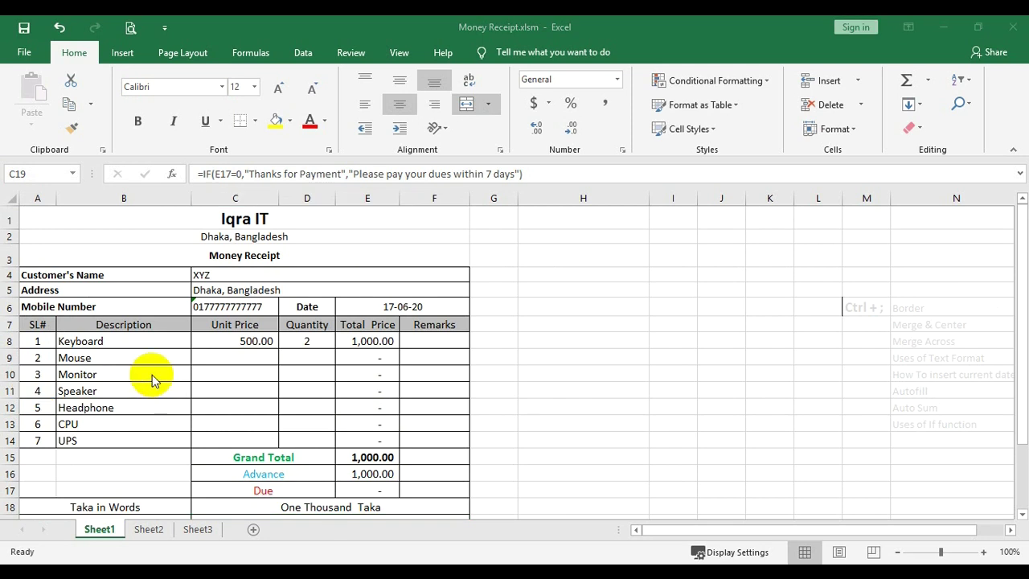
{"action": "left_click", "coordinate": [23, 53]}
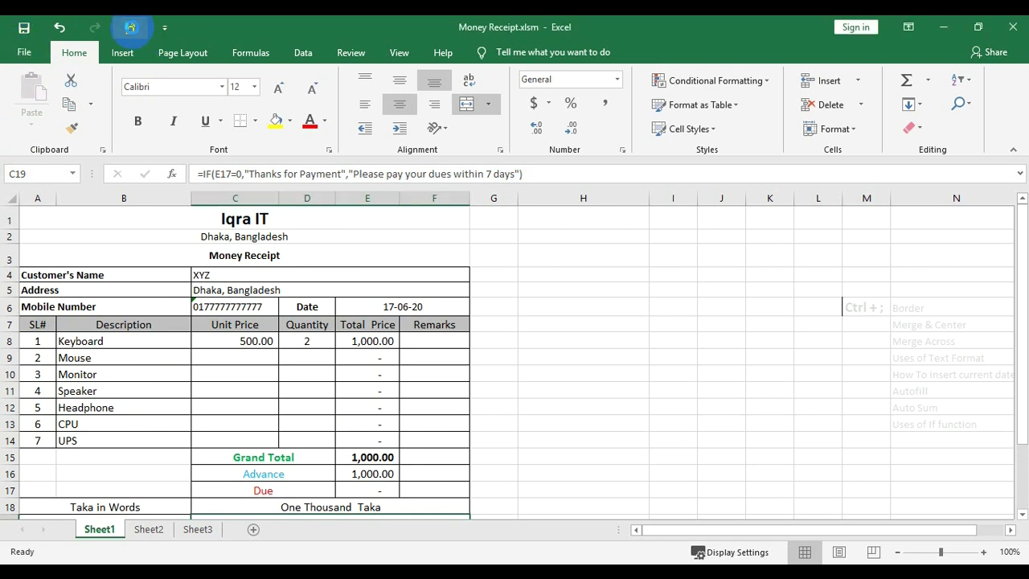
{"action": "left_click", "coordinate": [131, 28]}
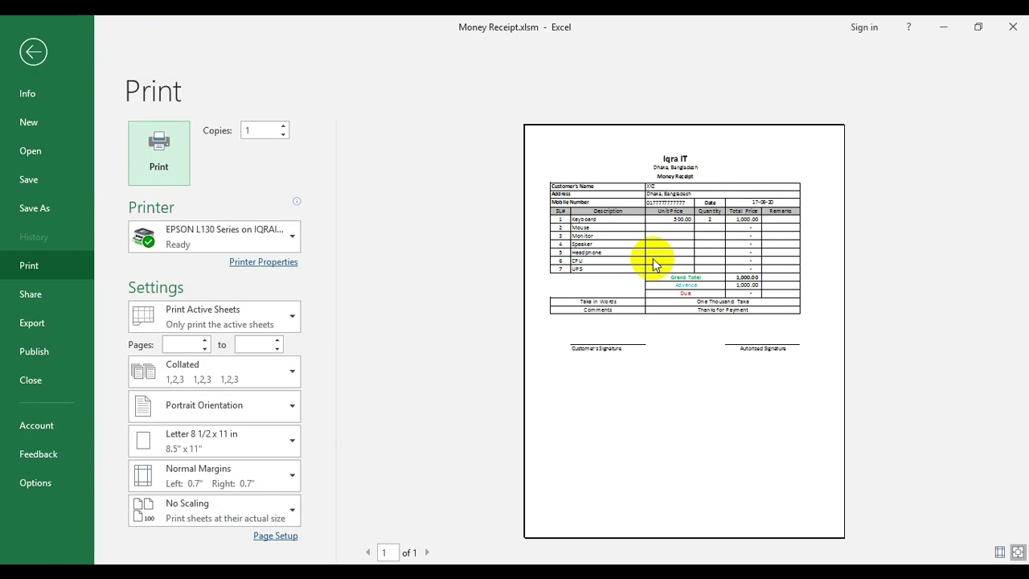
{"action": "left_click", "coordinate": [33, 52]}
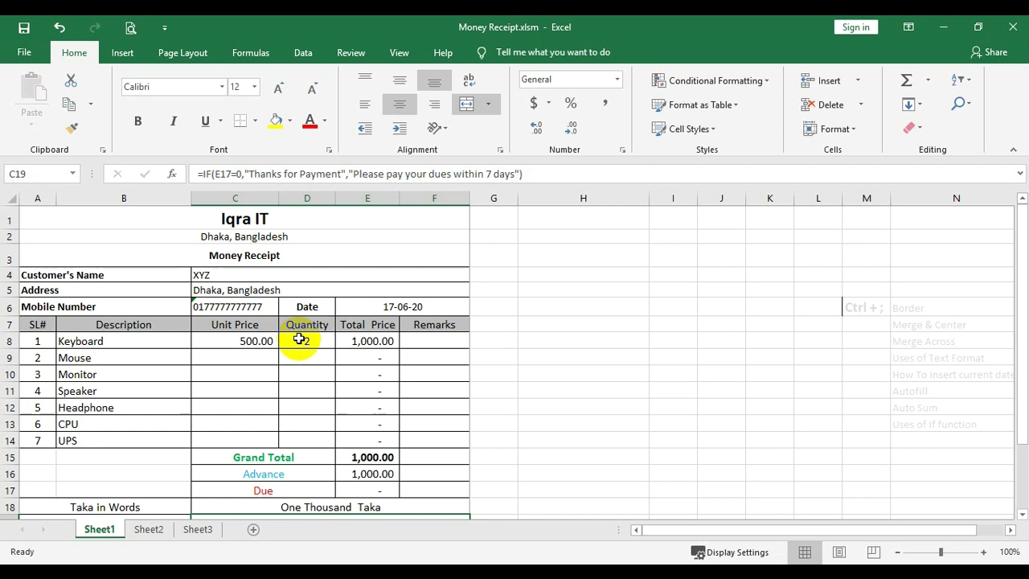
{"action": "left_click", "coordinate": [254, 218]}
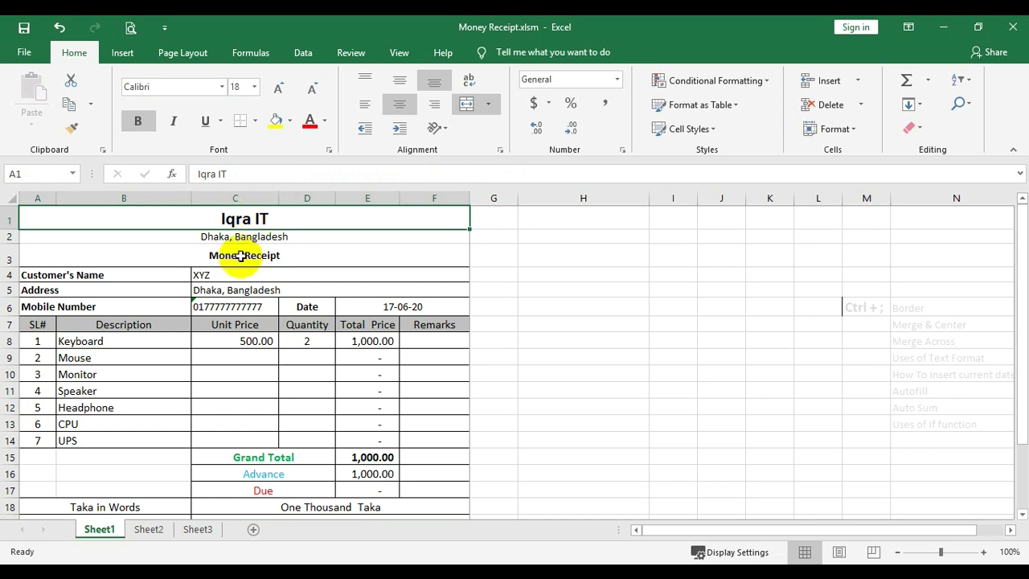
Clear the Mobile Number cell C6 and set it to General format
{"action": "left_click", "coordinate": [245, 306]}
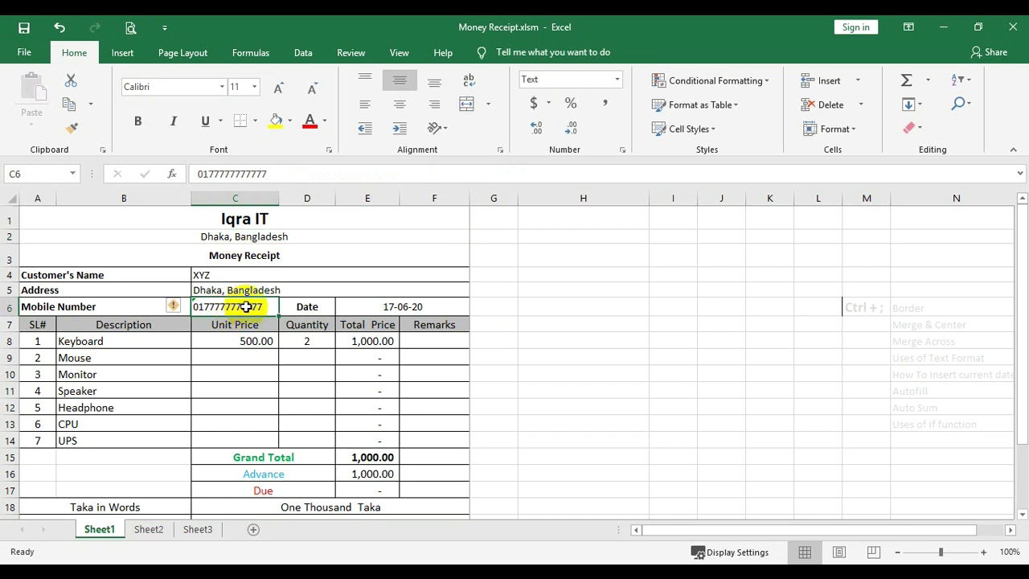
{"action": "key", "text": "Delete"}
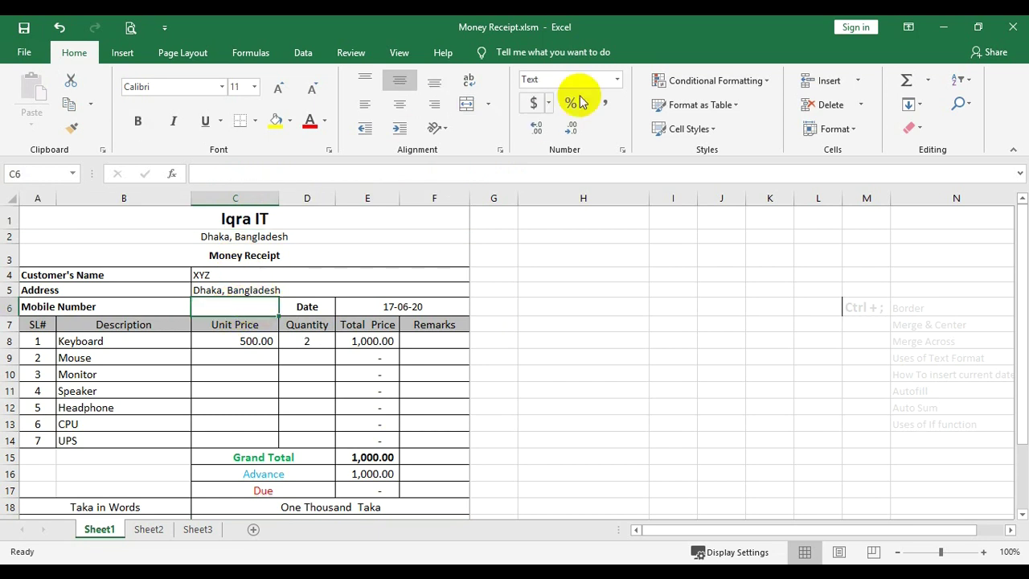
{"action": "left_click", "coordinate": [617, 79]}
{"action": "left_click", "coordinate": [614, 112]}
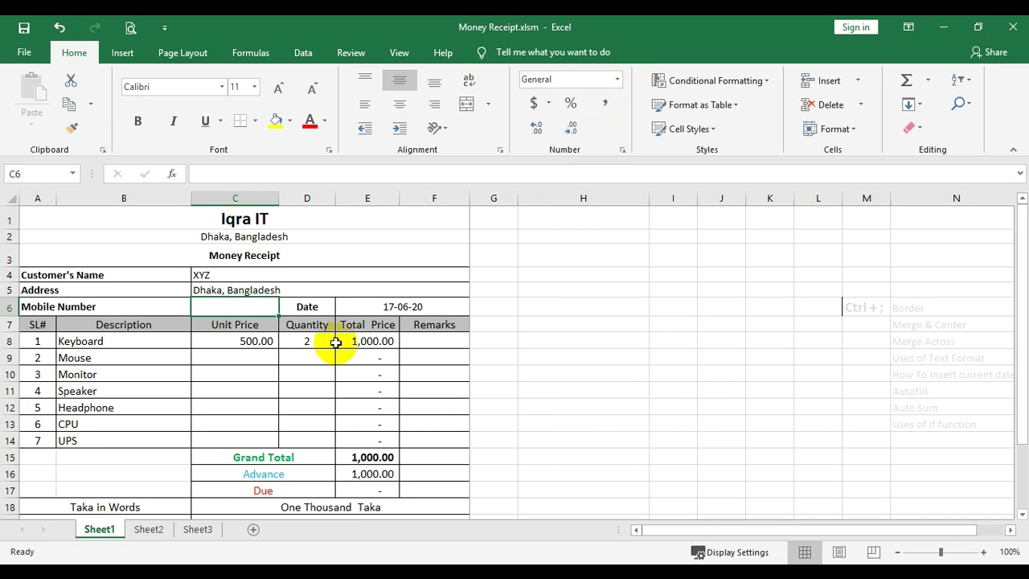
Enter the mobile number, then delete it after it appears as 1.77778E+11
{"action": "type", "text": "017"}
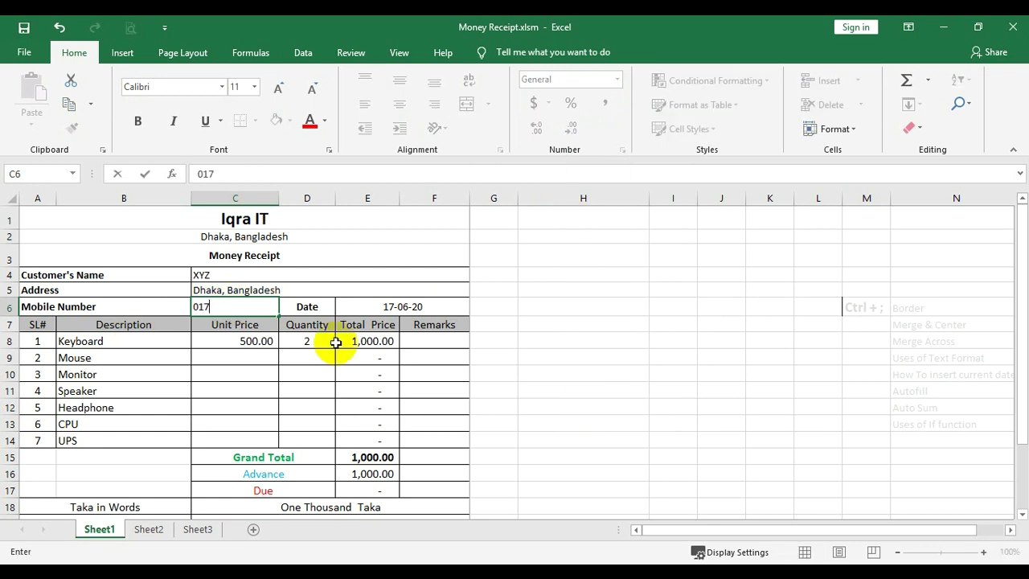
{"action": "type", "text": "7777777777"}
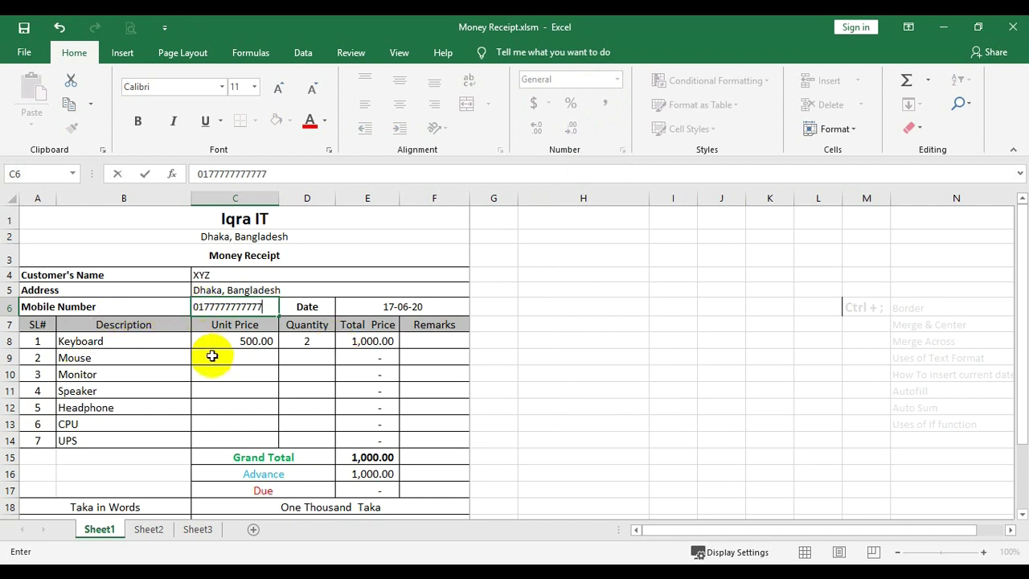
{"action": "key", "text": "Return"}
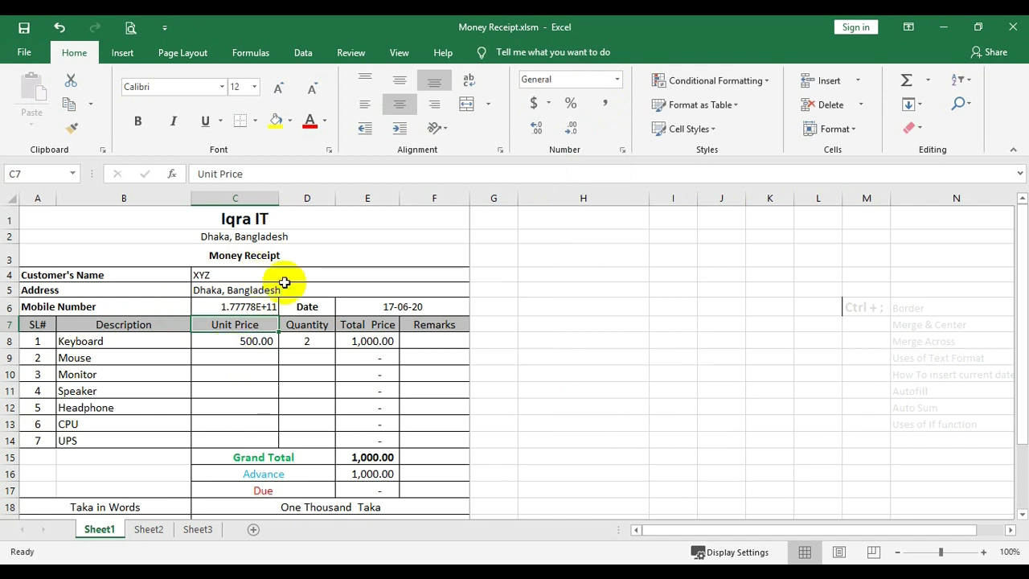
{"action": "left_click", "coordinate": [256, 308]}
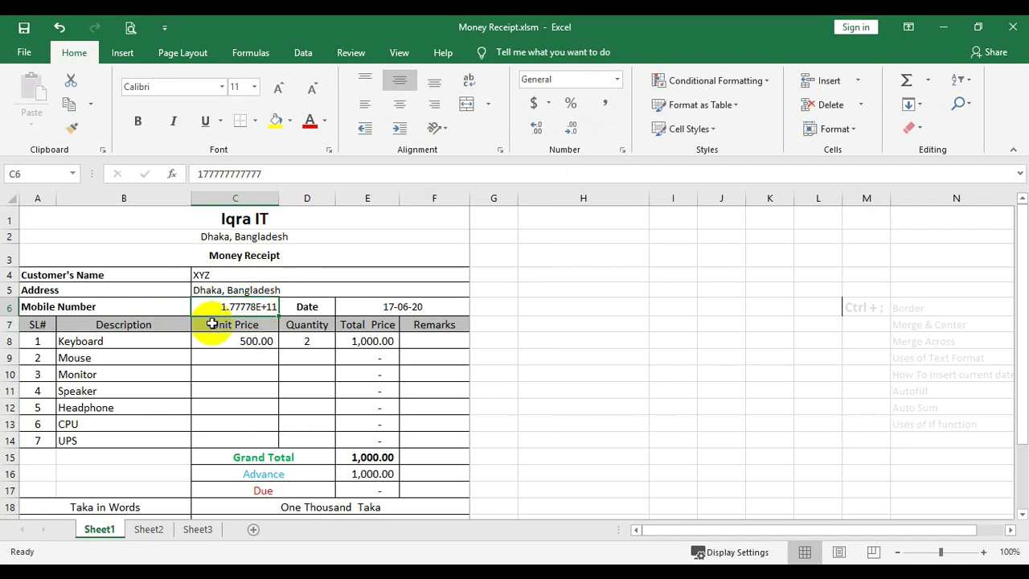
{"action": "key", "text": "Delete"}
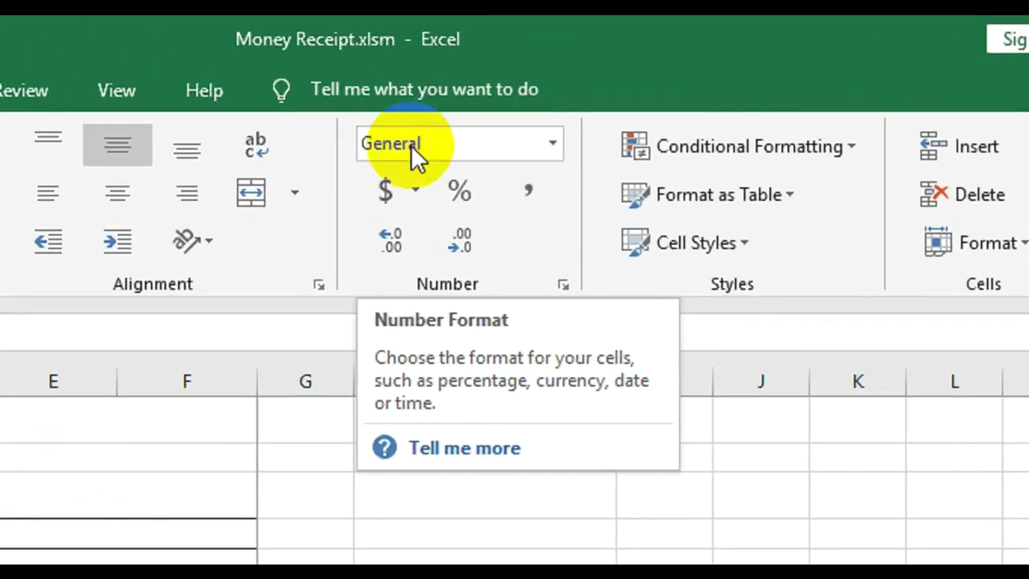
Format C6 as Text and enter the full mobile number, keeping its leading zero
{"action": "left_click", "coordinate": [557, 144]}
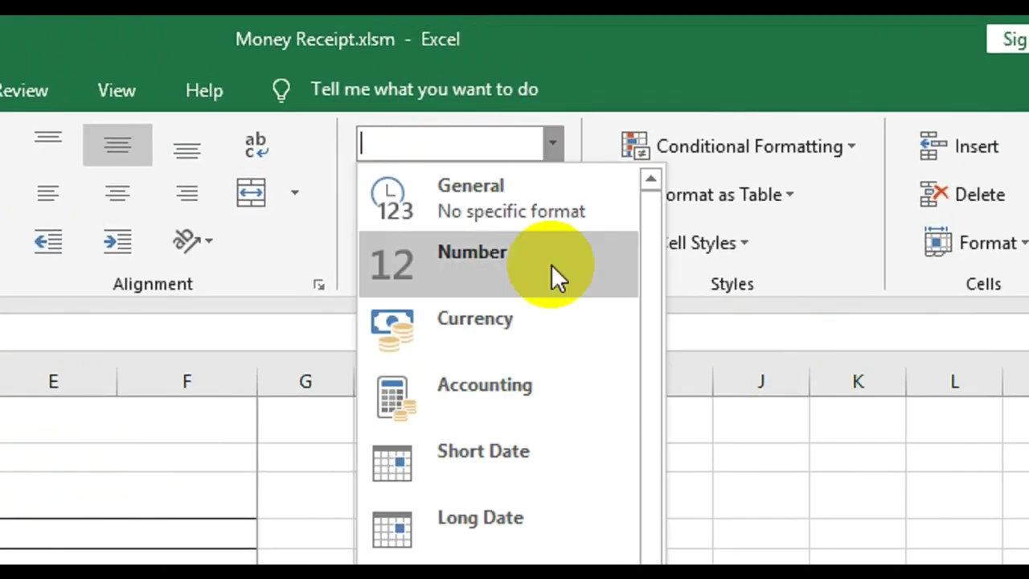
{"action": "left_click", "coordinate": [479, 478]}
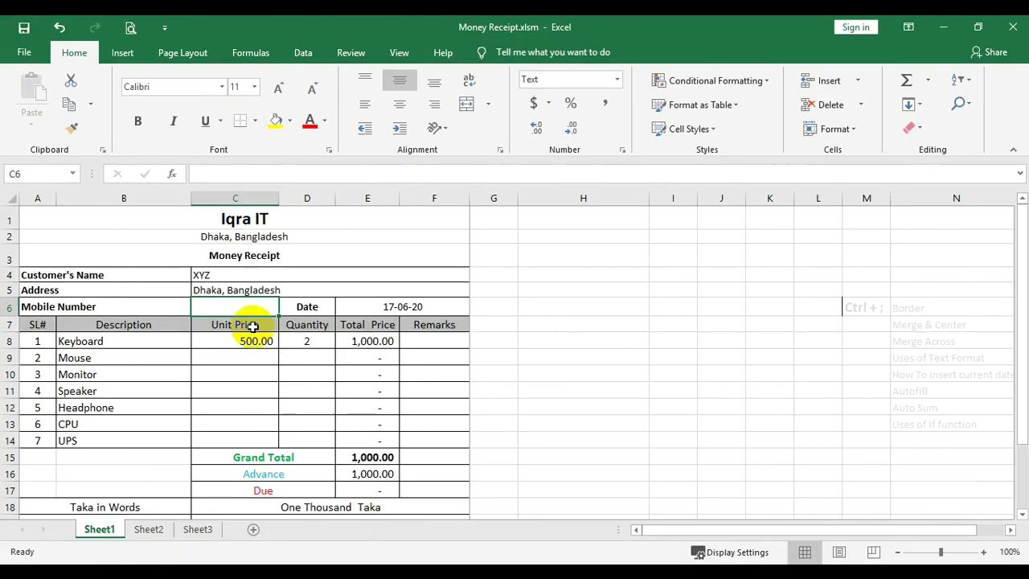
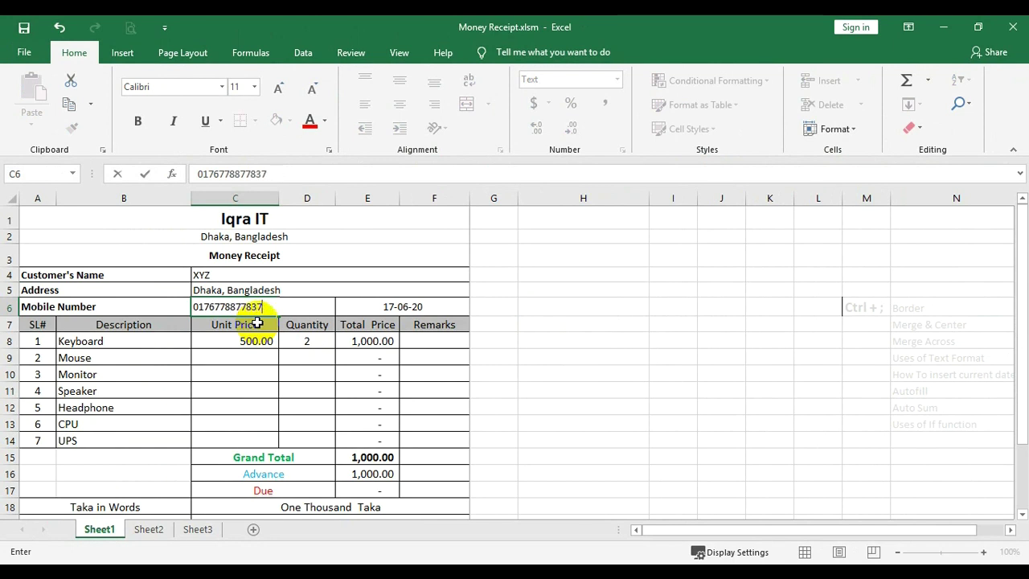
{"action": "key", "text": "Return"}
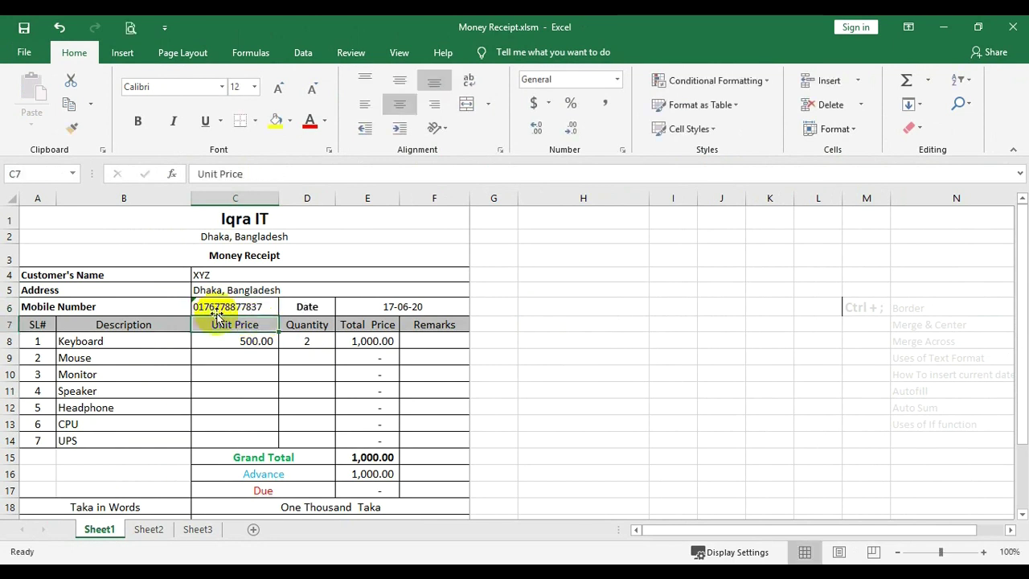
Recheck the stored mobile number in C6, then select the Date cell E6
{"action": "left_click", "coordinate": [225, 310]}
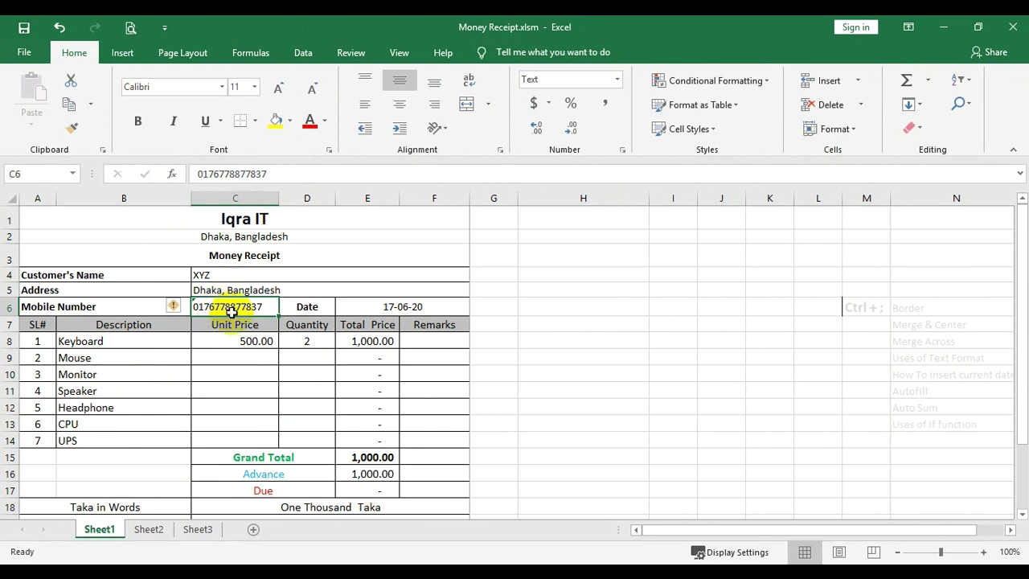
{"action": "left_click", "coordinate": [226, 374]}
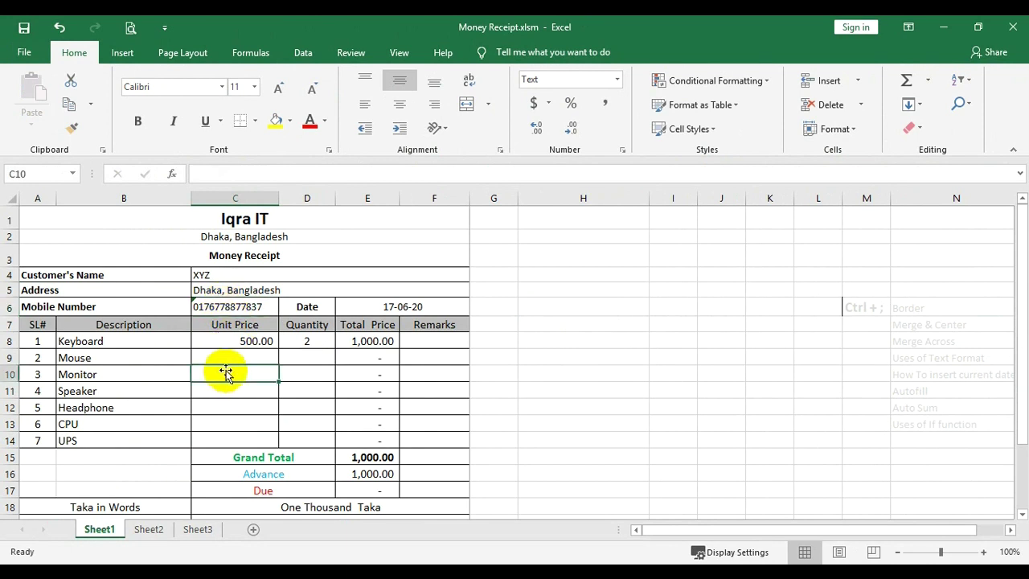
{"action": "left_click", "coordinate": [237, 309]}
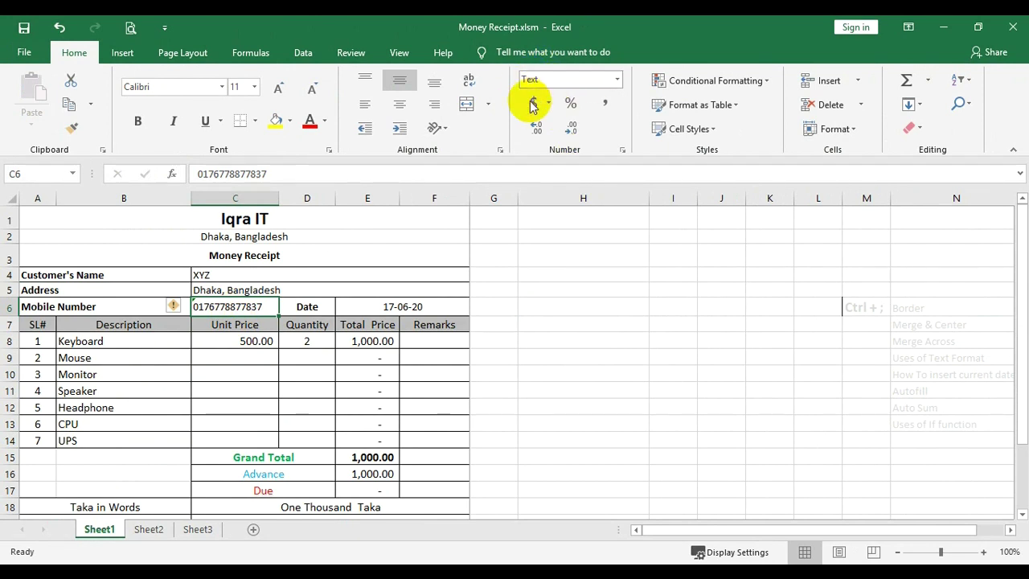
{"action": "left_click", "coordinate": [393, 309]}
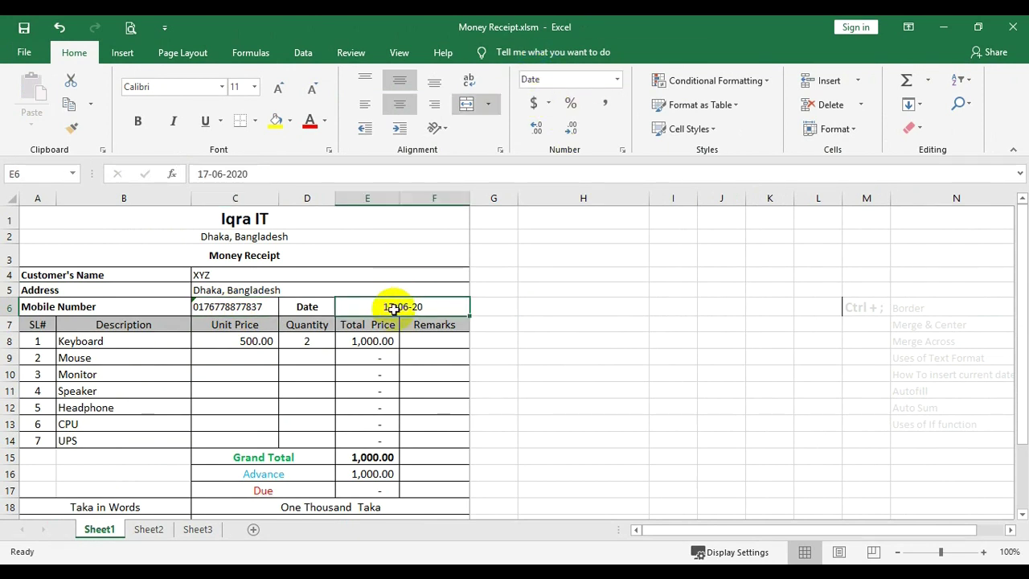
Replace the E6 date with today's date
{"action": "key", "text": "Delete"}
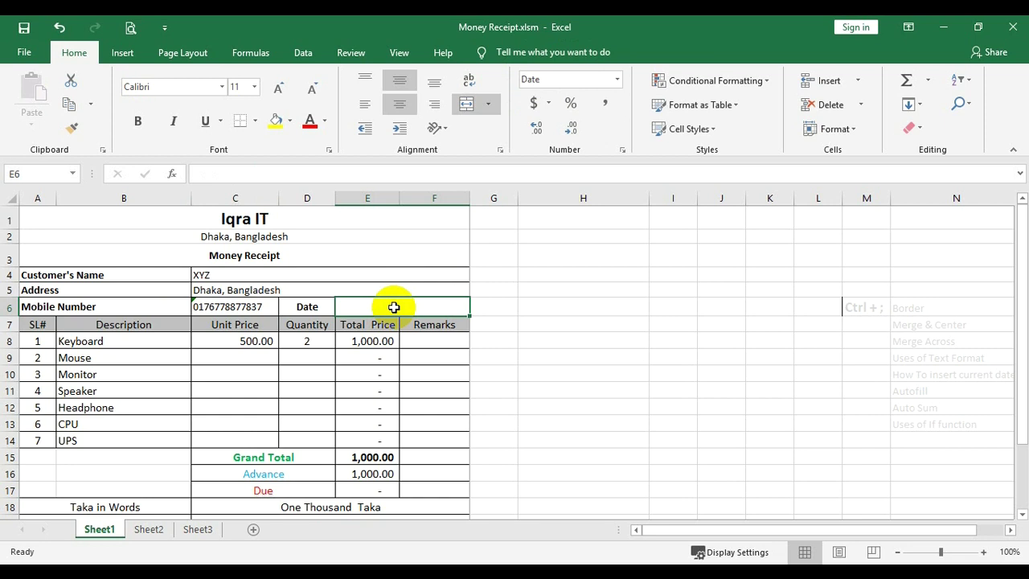
{"action": "key", "text": "ctrl+semicolon"}
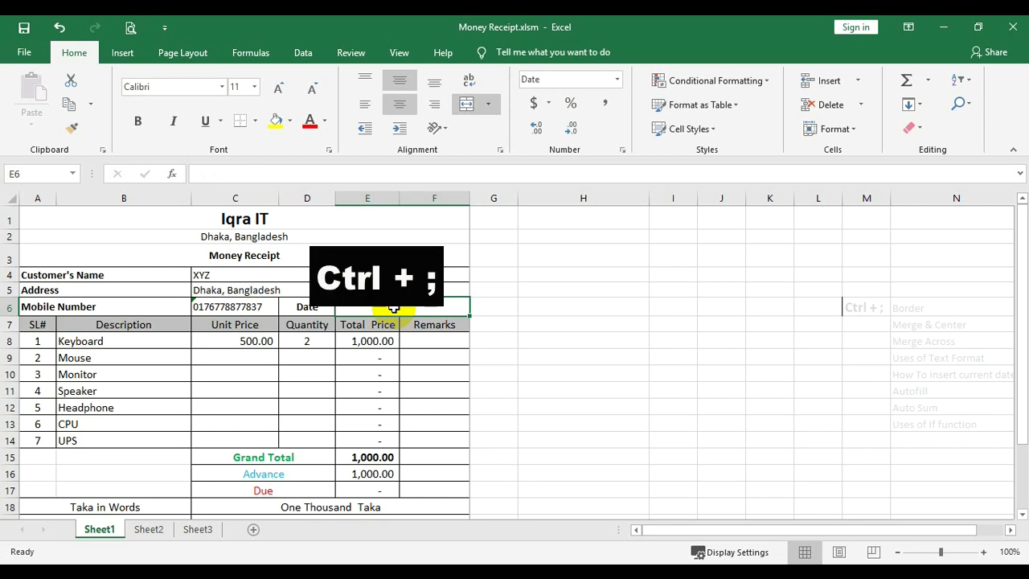
{"action": "key", "text": "ctrl+semicolon"}
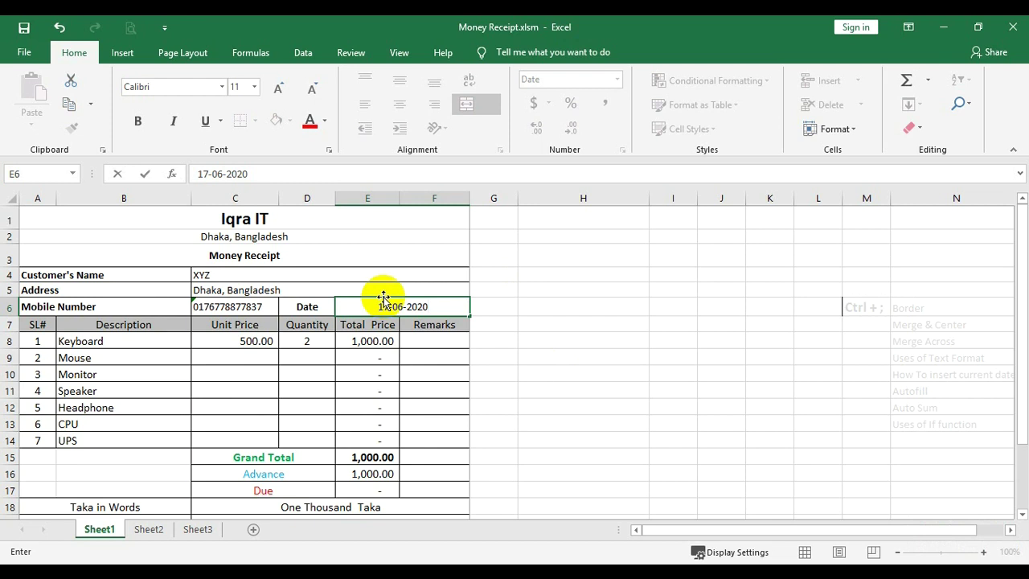
{"action": "key", "text": "Return"}
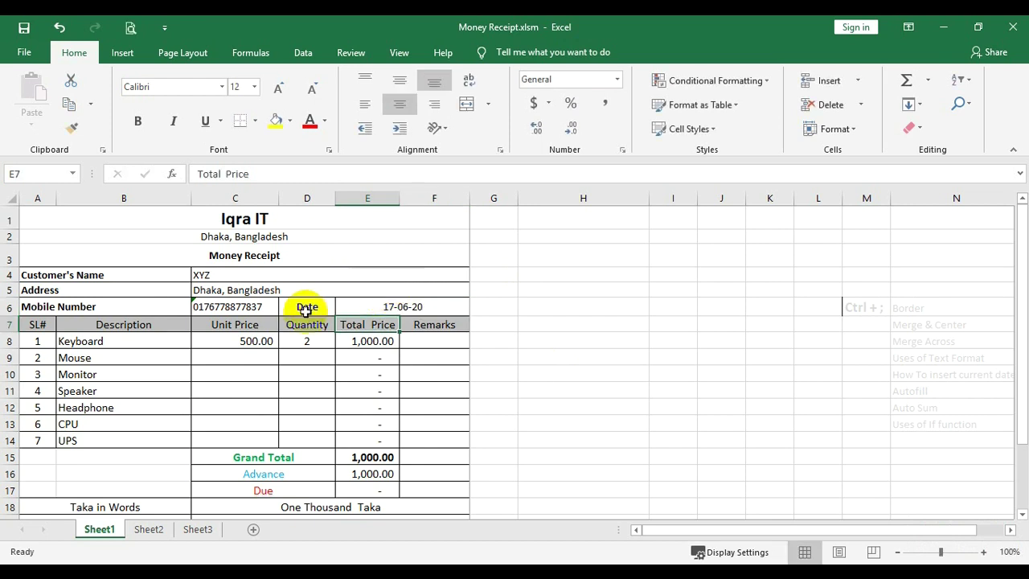
Clear Keyboard's unit price and quantity and the SL# numbers 1–7
{"action": "left_click_drag", "start_coordinate": [245, 344], "coordinate": [285, 341]}
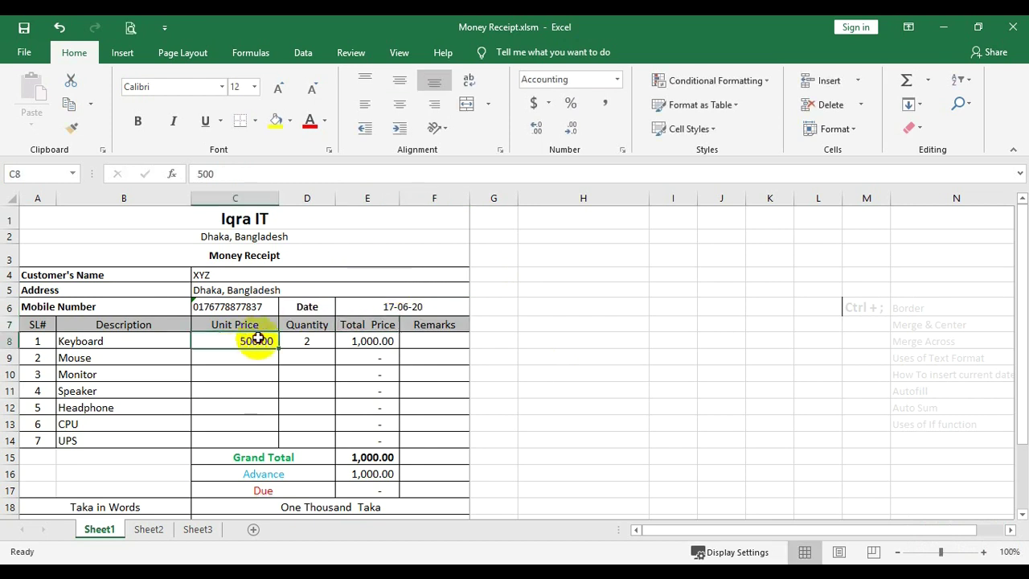
{"action": "key", "text": "Delete"}
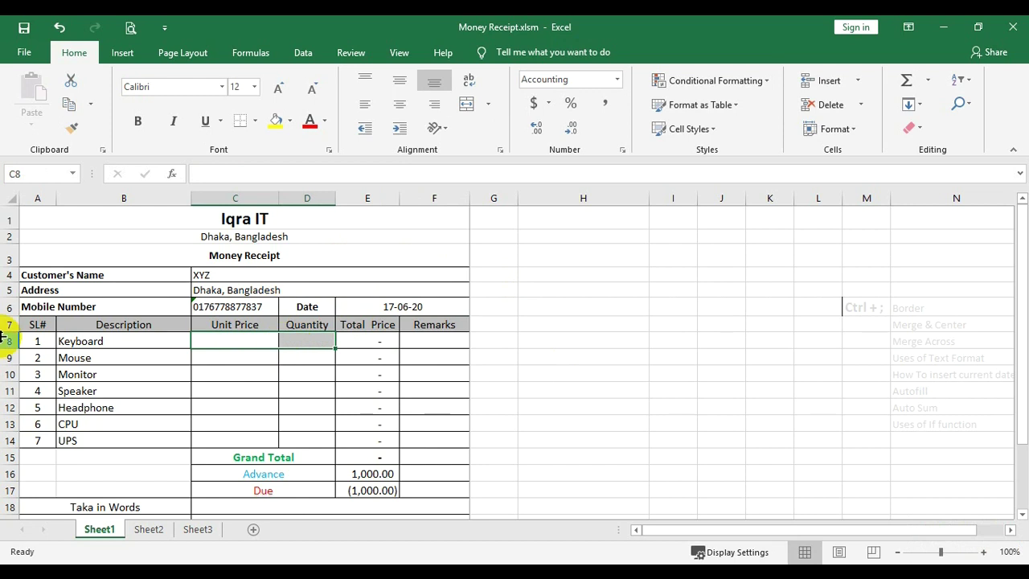
{"action": "left_click_drag", "start_coordinate": [38, 343], "coordinate": [38, 440]}
{"action": "key", "text": "Delete"}
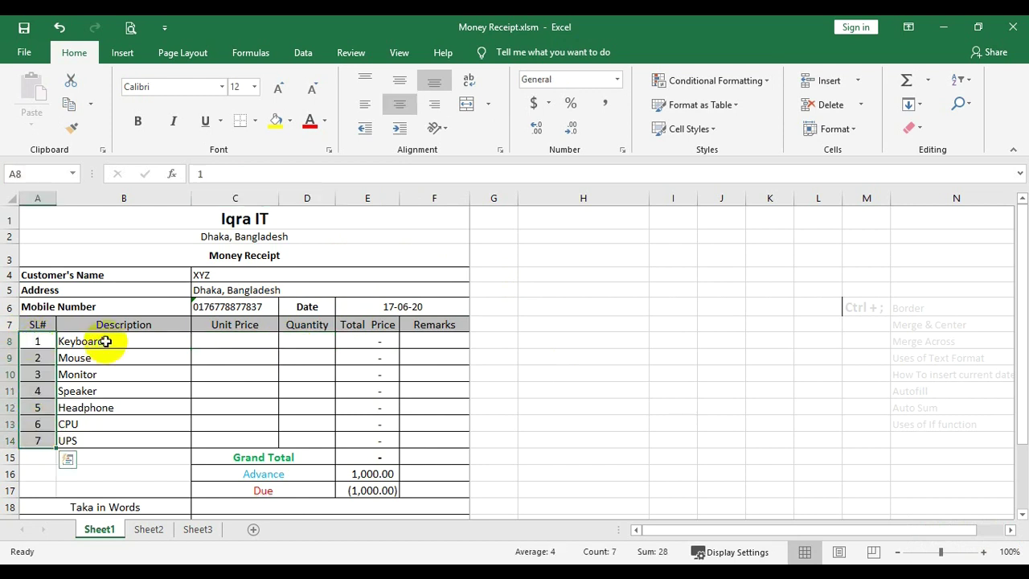
Fill the SL# column down to row 14 starting from 1 in A8, then clear it
{"action": "left_click", "coordinate": [32, 341]}
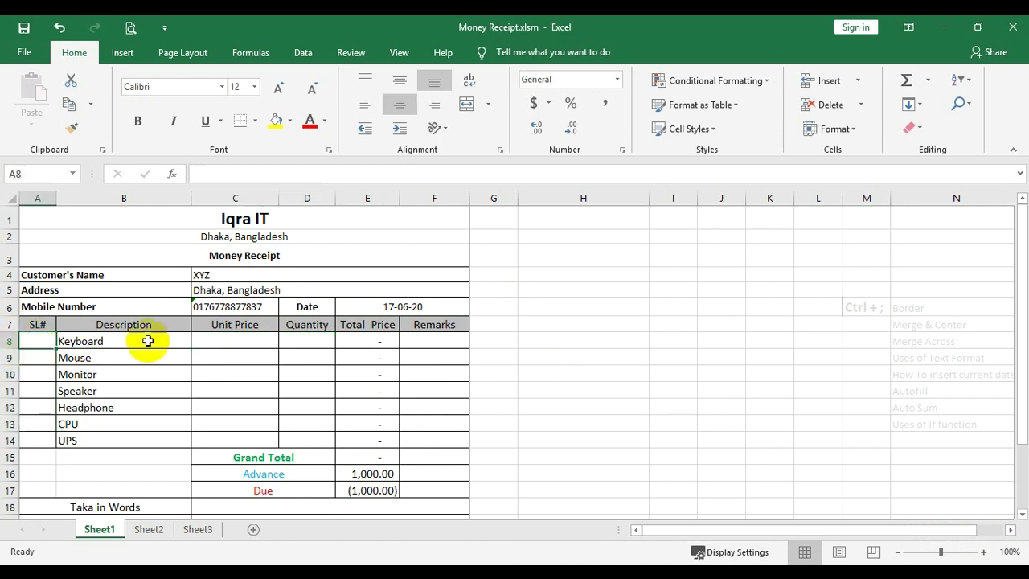
{"action": "key", "text": "Down"}
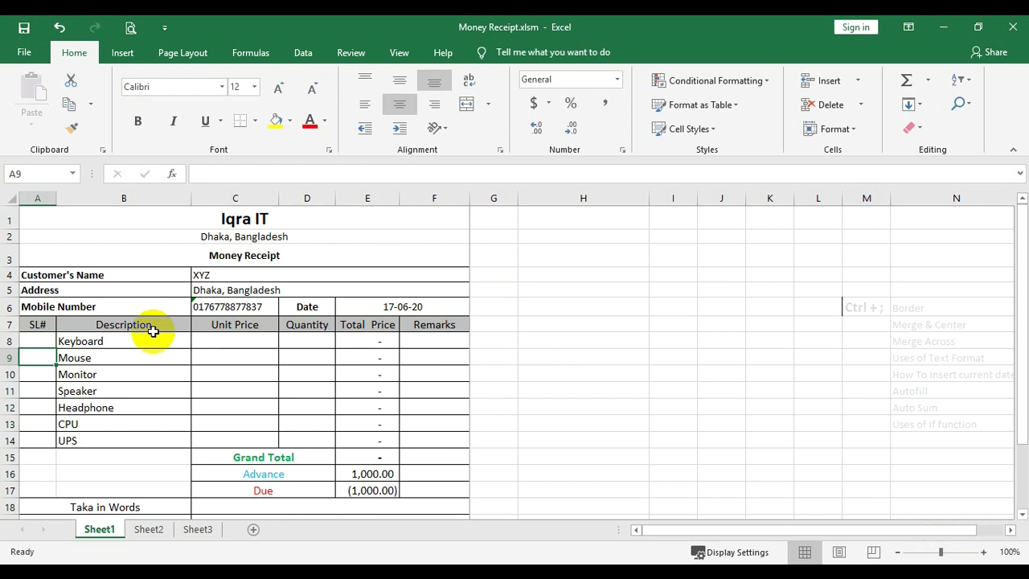
{"action": "key", "text": "Up"}
{"action": "type", "text": "1"}
{"action": "key", "text": "Return"}
{"action": "left_click", "coordinate": [48, 338]}
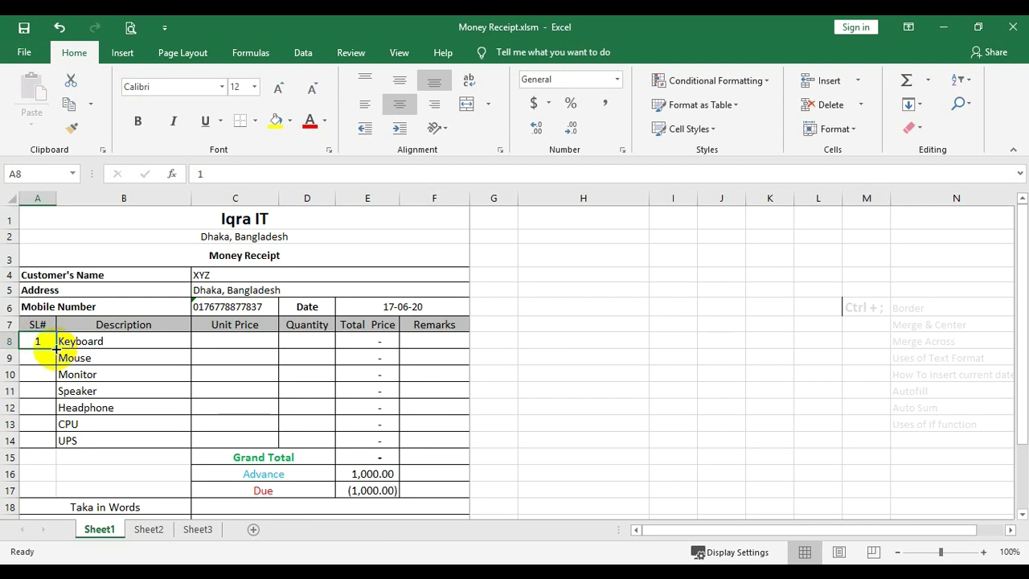
{"action": "left_click_drag", "start_coordinate": [55, 349], "coordinate": [49, 443]}
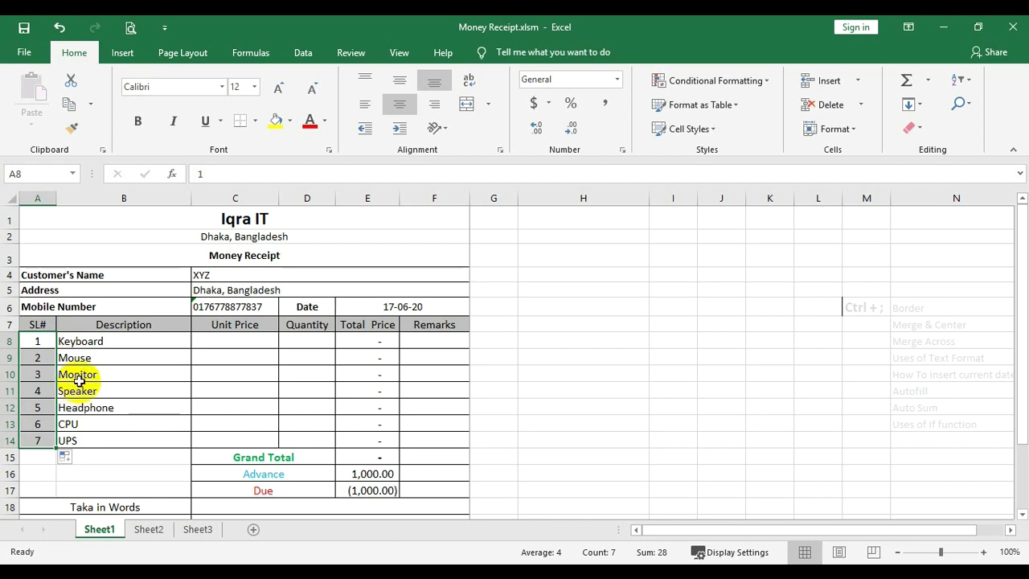
{"action": "key", "text": "Delete"}
Enter 1 and 2 in A8:A9, extend the series to row 14, then clear it
{"action": "left_click", "coordinate": [49, 344]}
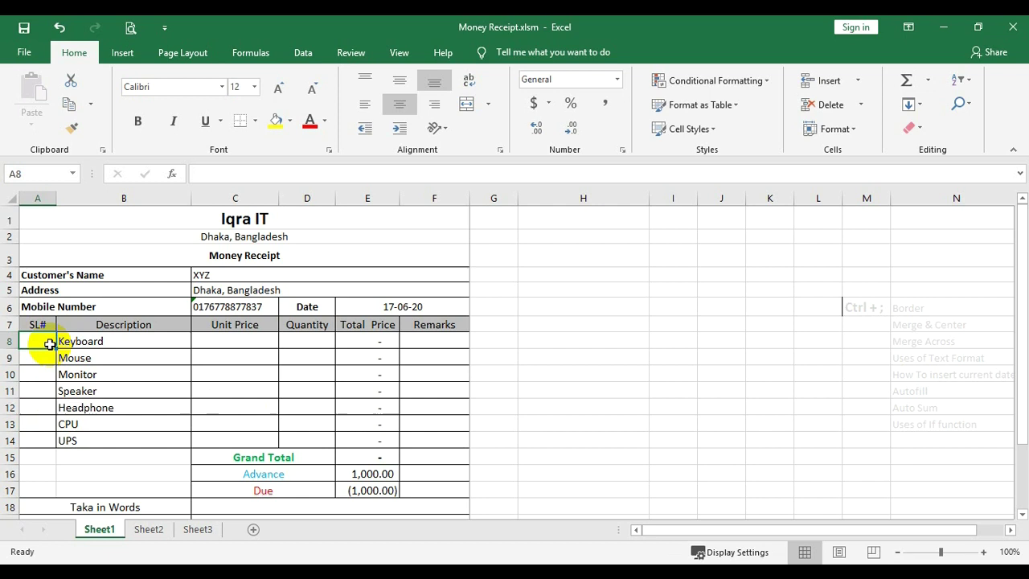
{"action": "type", "text": "1"}
{"action": "key", "text": "Return"}
{"action": "type", "text": "2"}
{"action": "key", "text": "Return"}
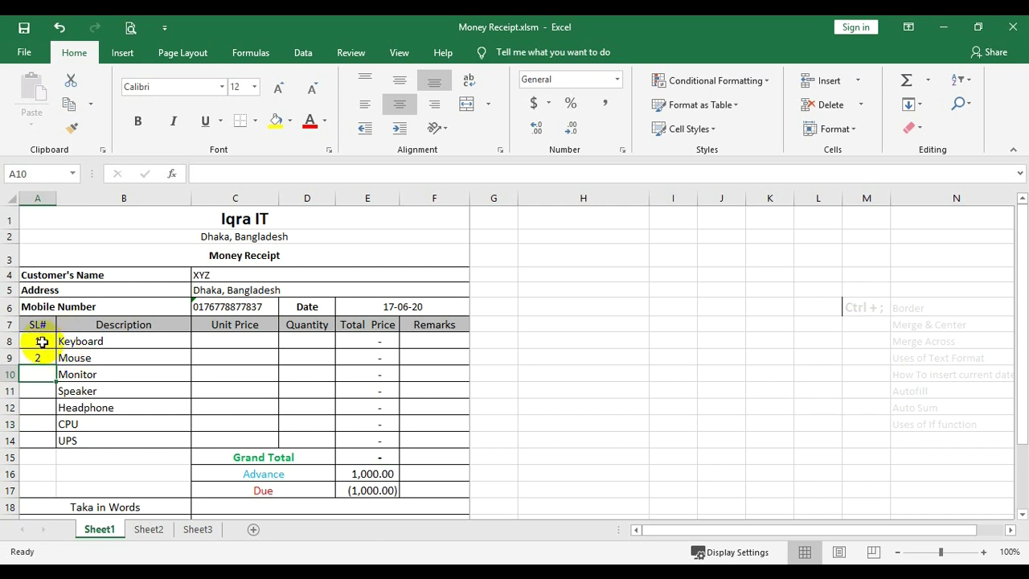
{"action": "left_click_drag", "start_coordinate": [42, 340], "coordinate": [40, 357]}
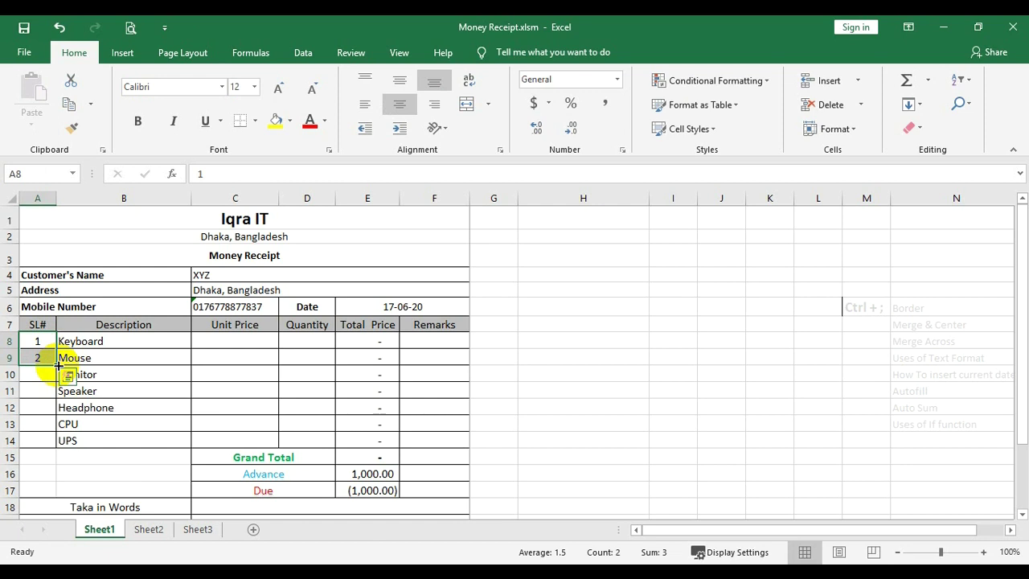
{"action": "left_click_drag", "start_coordinate": [58, 365], "coordinate": [41, 440]}
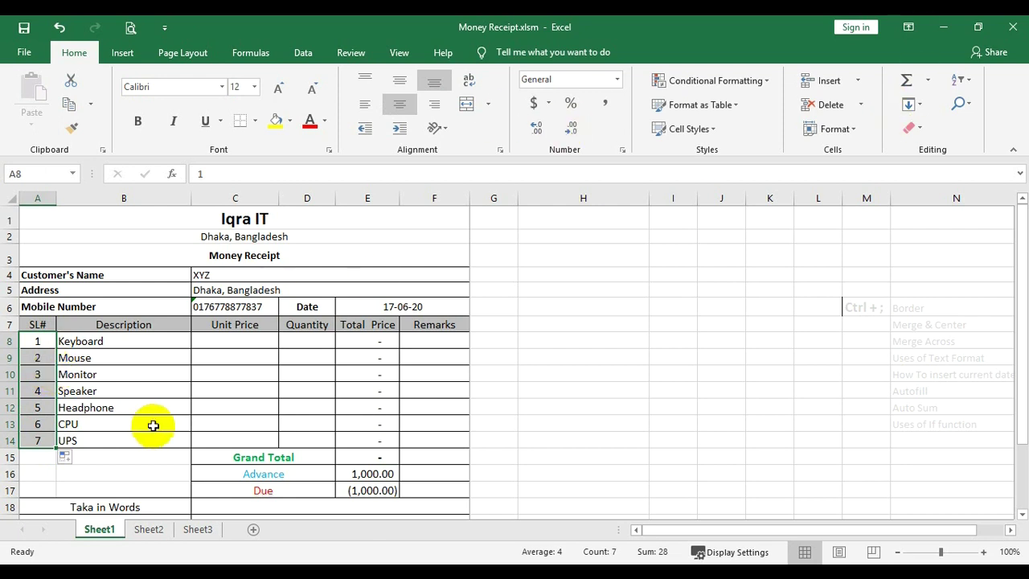
{"action": "key", "text": "Delete"}
{"action": "left_click", "coordinate": [41, 342]}
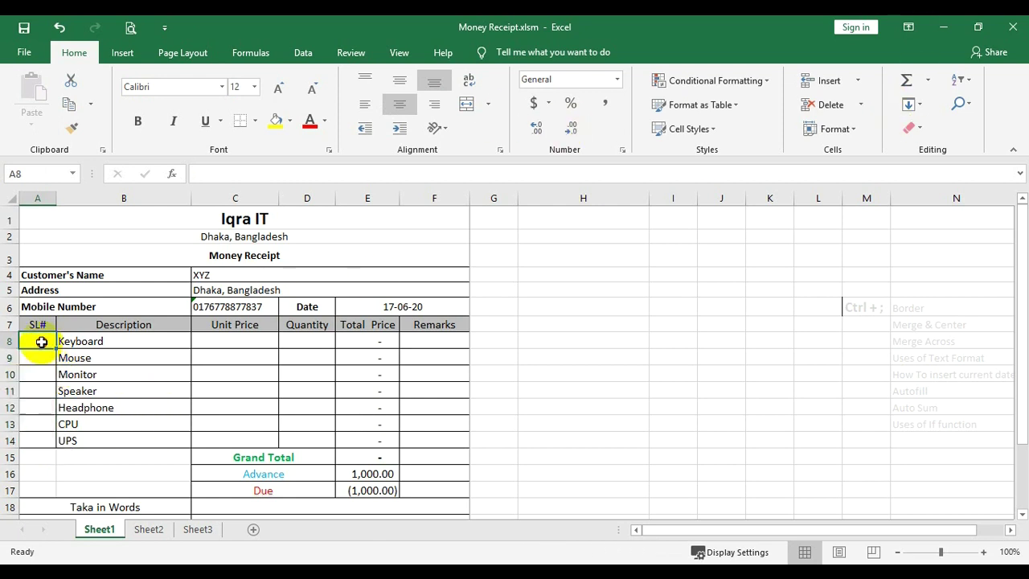
Enter 1 and 2 in A8:A9 and extend the series, trimmed back to 1–7 for the seven items
{"action": "type", "text": "1"}
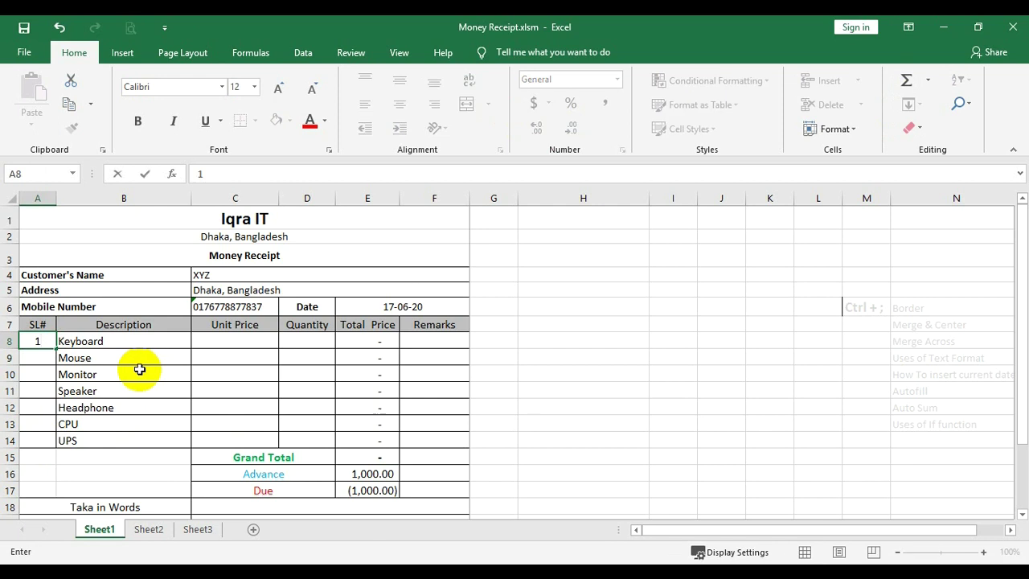
{"action": "key", "text": "Return"}
{"action": "type", "text": "2"}
{"action": "key", "text": "Return"}
{"action": "left_click_drag", "start_coordinate": [32, 344], "coordinate": [37, 358]}
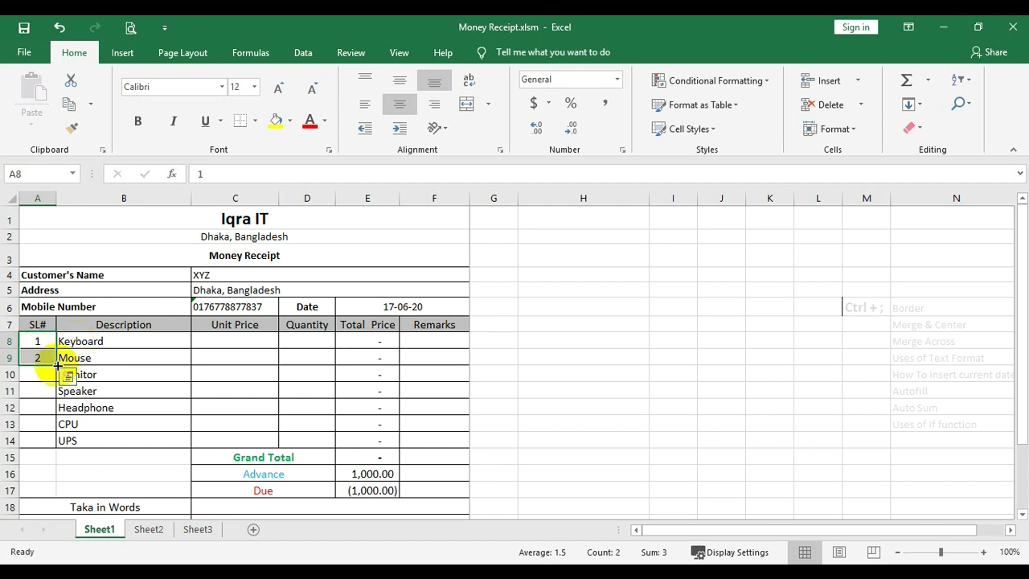
{"action": "double_click", "coordinate": [57, 366]}
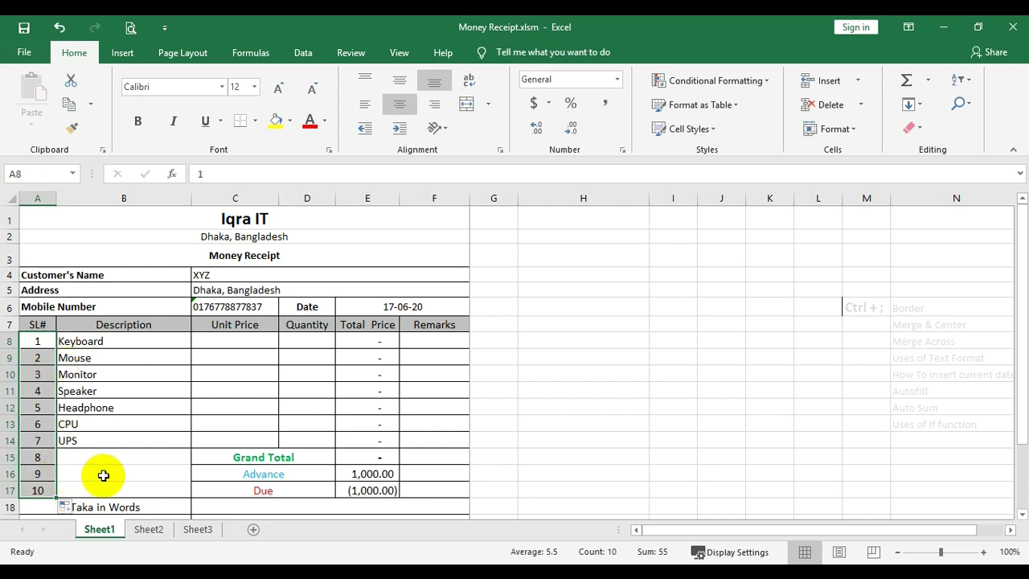
{"action": "scroll", "coordinate": [57, 466], "scroll_direction": "down", "scroll_amount": 1}
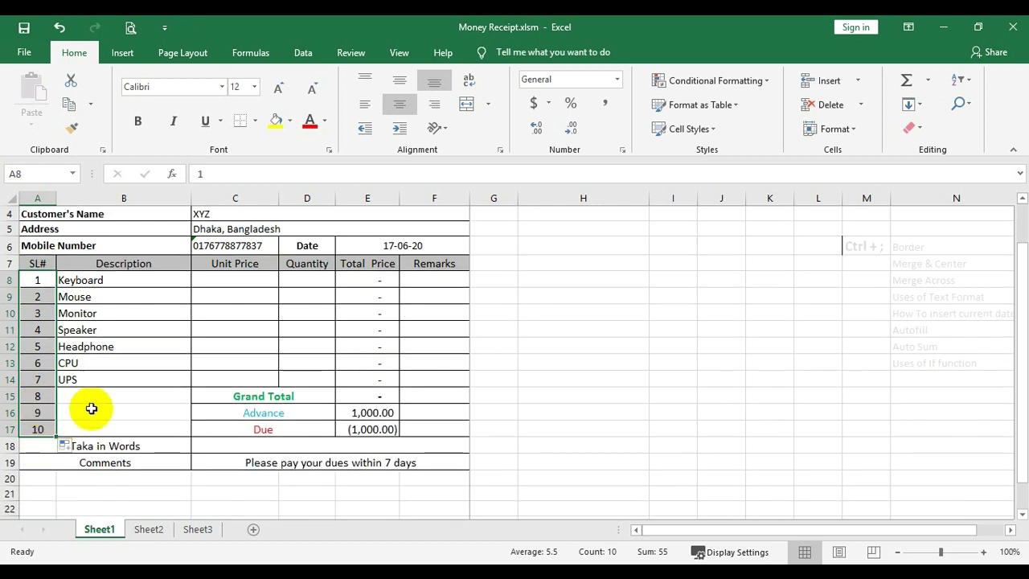
{"action": "mouse_move", "coordinate": [56, 438]}
{"action": "left_mouse_down"}
{"action": "mouse_move", "coordinate": [40, 306]}
{"action": "mouse_move", "coordinate": [58, 383]}
{"action": "left_mouse_up"}
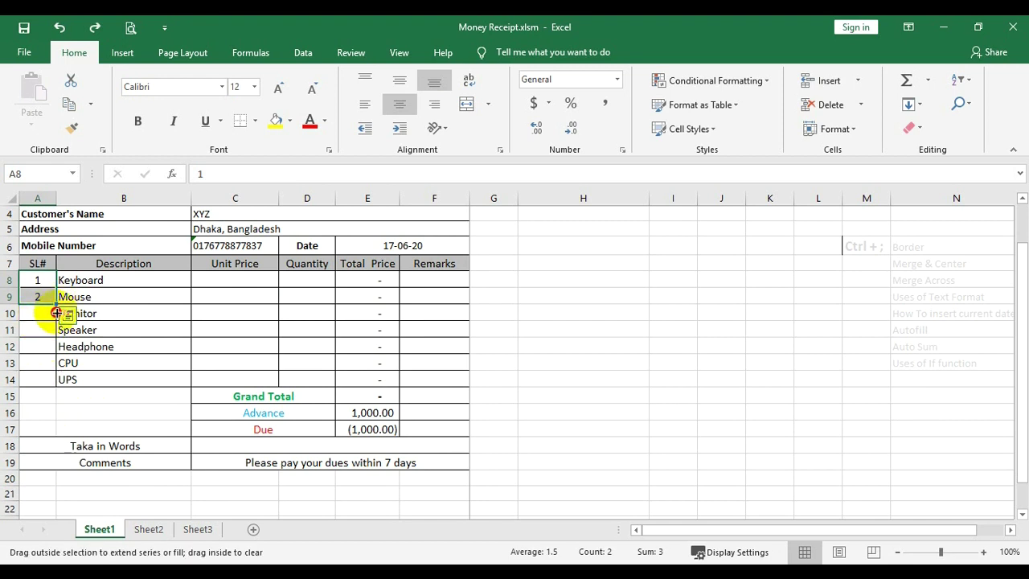
{"action": "left_click", "coordinate": [152, 348]}
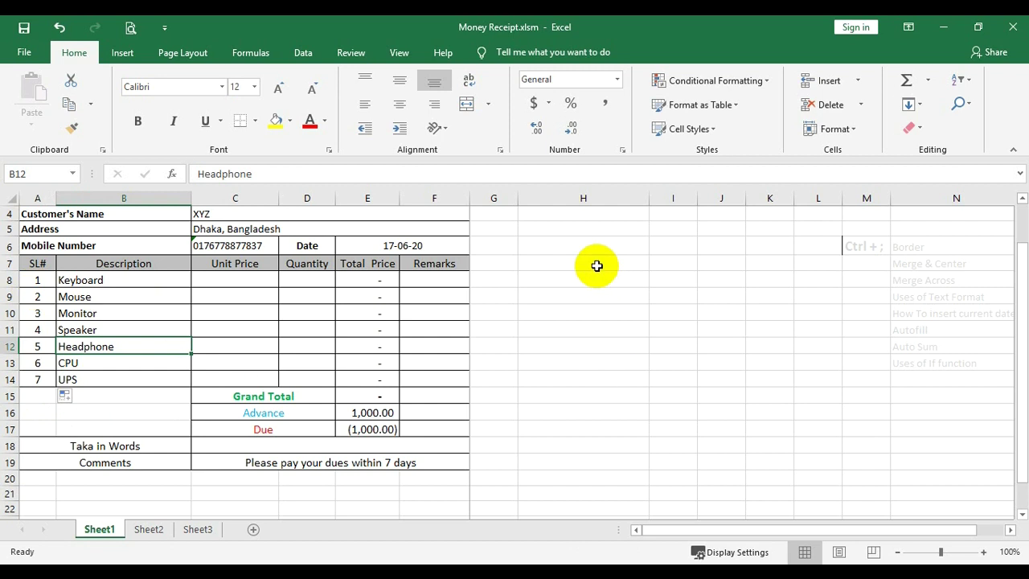
Fill column H down with day names starting from Saturday, then clear them
{"action": "left_click", "coordinate": [597, 265]}
{"action": "type", "text": "Saturday"}
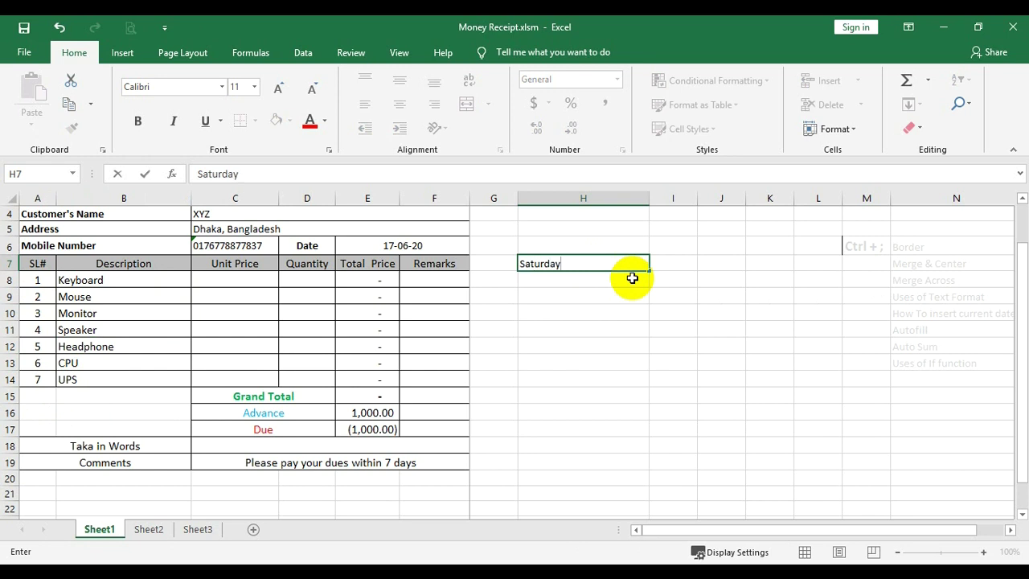
{"action": "key", "text": "Return"}
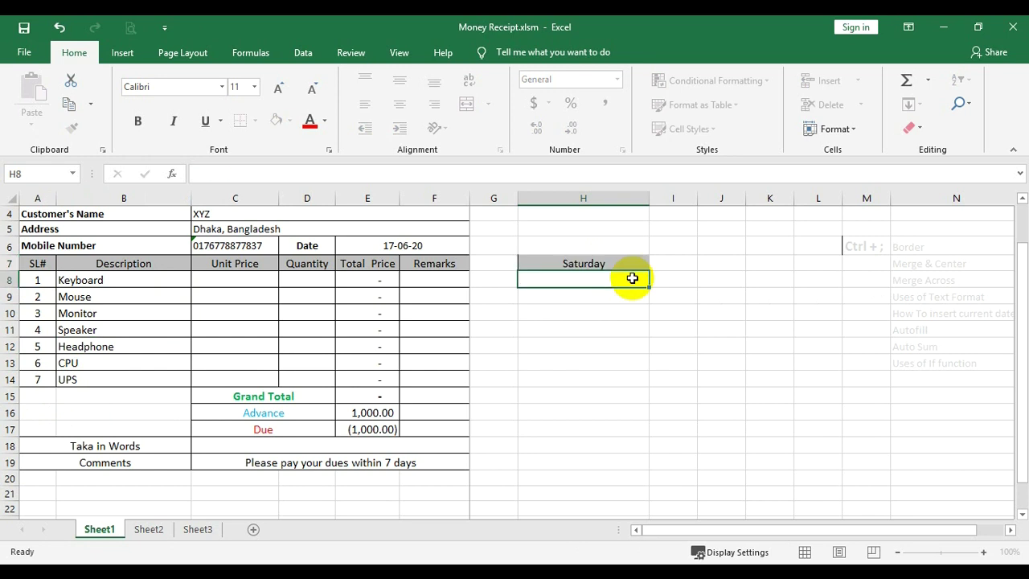
{"action": "left_click", "coordinate": [598, 264]}
{"action": "left_click", "coordinate": [651, 271]}
{"action": "mouse_move", "coordinate": [651, 271]}
{"action": "left_mouse_down"}
{"action": "mouse_move", "coordinate": [651, 450]}
{"action": "mouse_move", "coordinate": [651, 421]}
{"action": "left_mouse_up"}
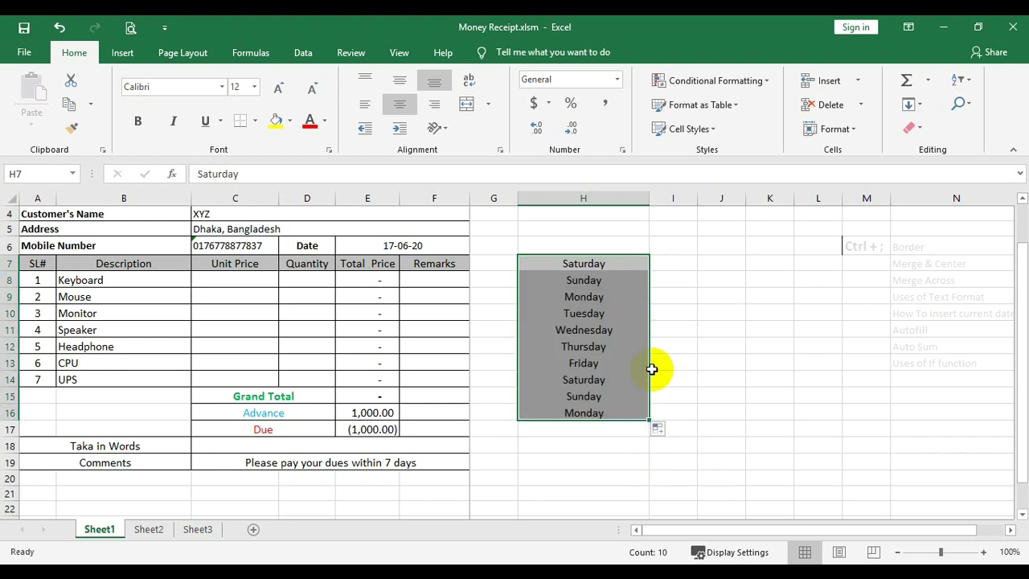
{"action": "key", "text": "Delete"}
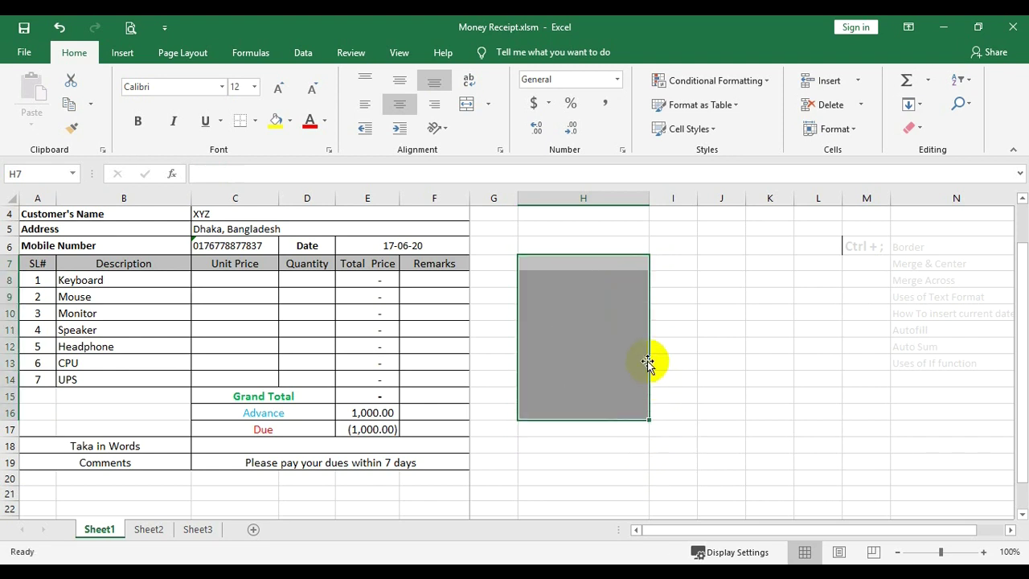
Fill column H with January through December, then clear the month names
{"action": "left_click", "coordinate": [569, 267]}
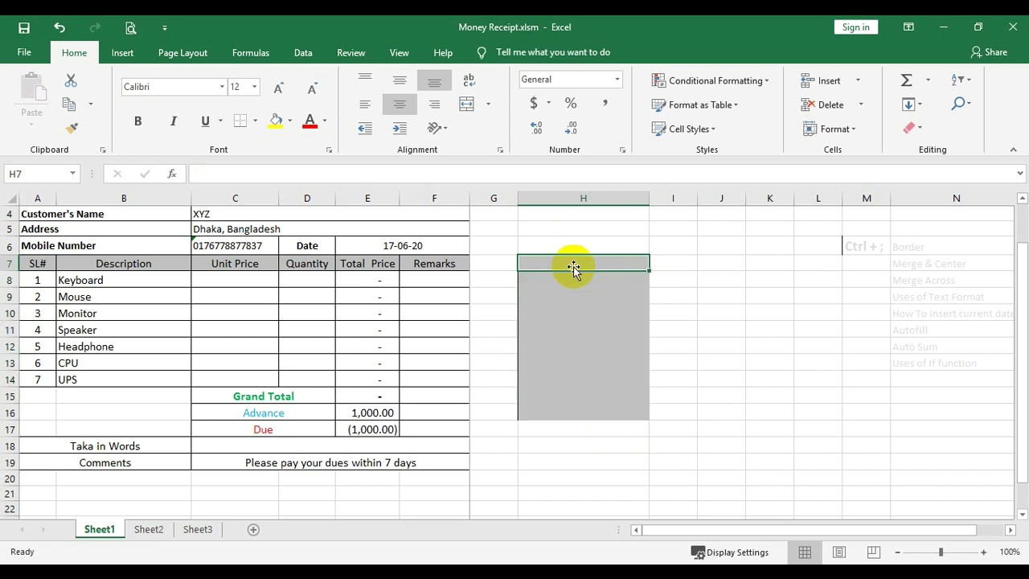
{"action": "type", "text": "Janua"}
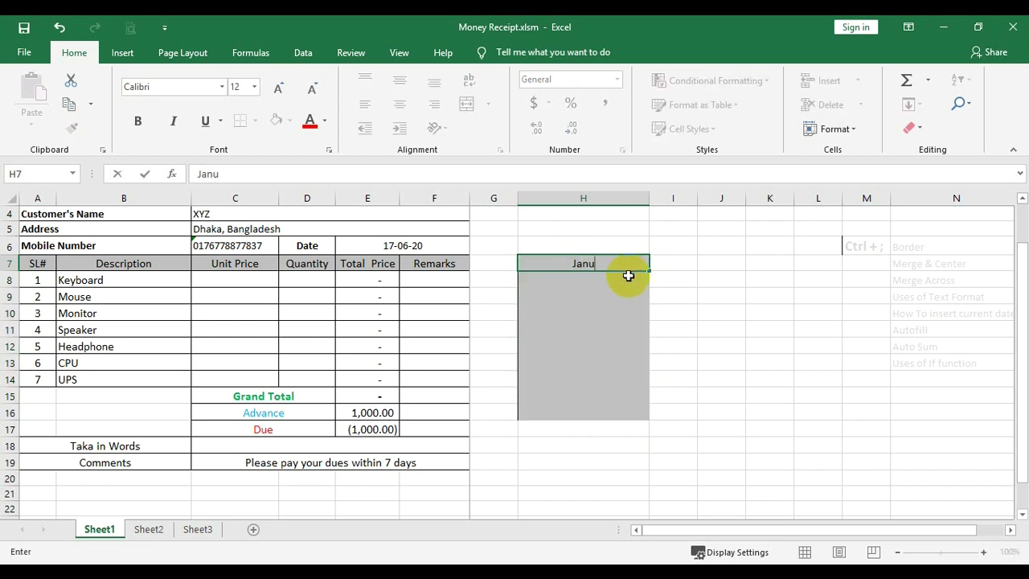
{"action": "type", "text": "ry"}
{"action": "key", "text": "Return"}
{"action": "left_click", "coordinate": [595, 262]}
{"action": "left_click_drag", "start_coordinate": [649, 272], "coordinate": [653, 449]}
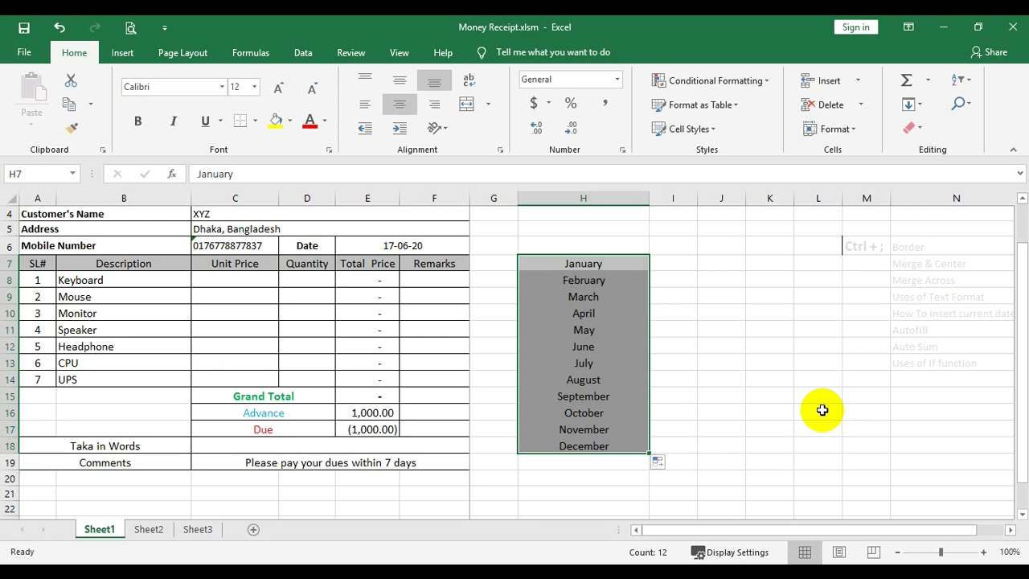
{"action": "key", "text": "Delete"}
{"action": "left_click", "coordinate": [719, 328]}
{"action": "left_click_drag", "start_coordinate": [37, 276], "coordinate": [31, 381]}
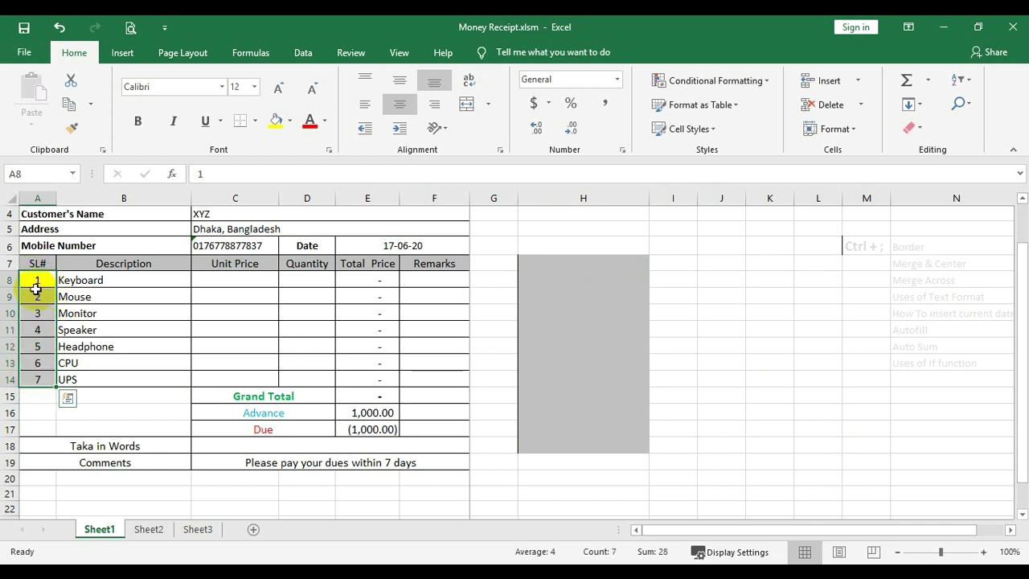
{"action": "left_click", "coordinate": [555, 292]}
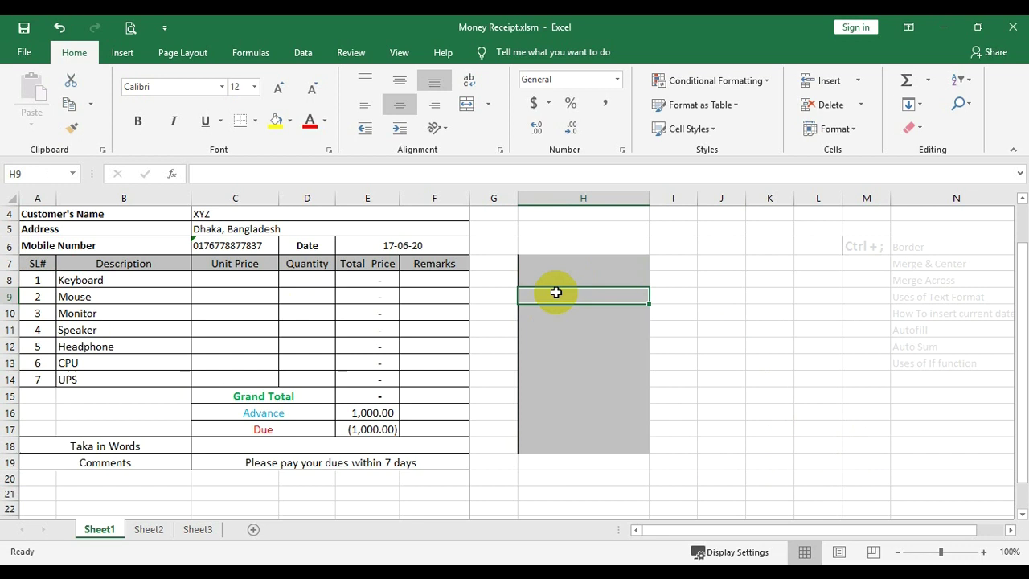
Reset column H to standard width, removing the shaded practice column
{"action": "left_click", "coordinate": [581, 197]}
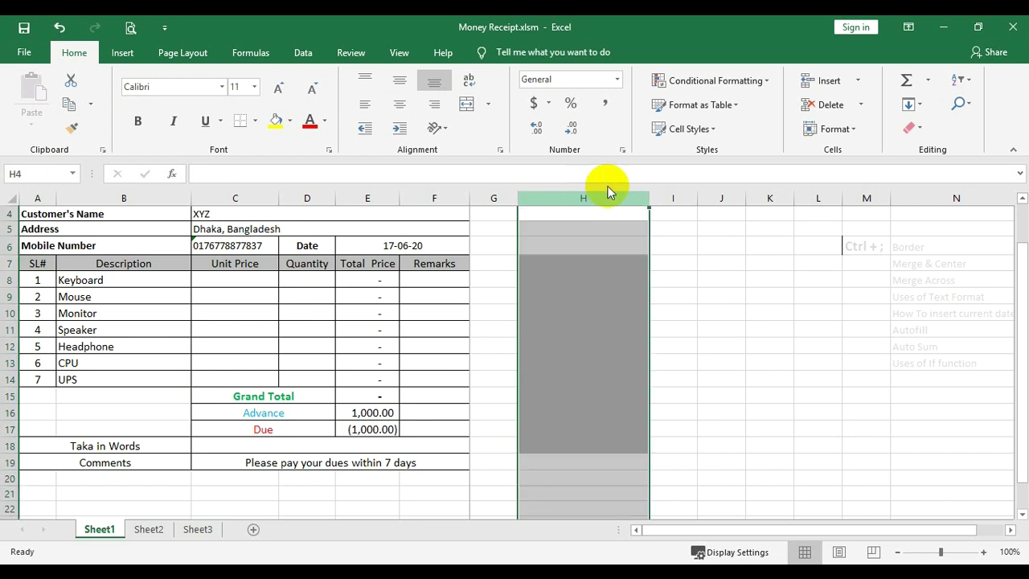
{"action": "left_click", "coordinate": [834, 129]}
{"action": "left_click", "coordinate": [834, 202]}
{"action": "left_click", "coordinate": [632, 332]}
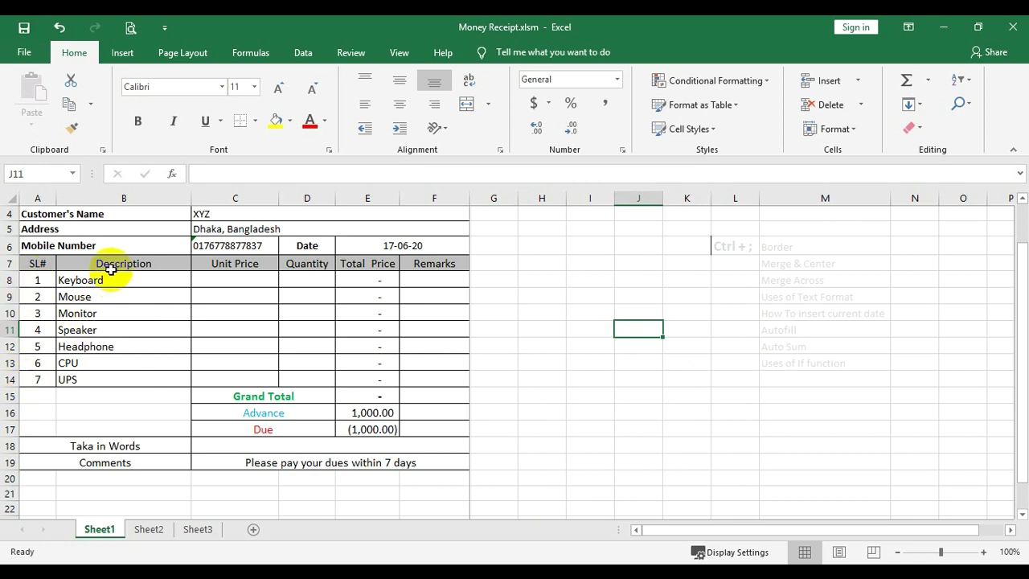
Review the SL#, Description, Unit Price, Quantity and Total Price headings and the Total Price formulas
{"action": "left_click", "coordinate": [34, 263]}
{"action": "left_click", "coordinate": [160, 266]}
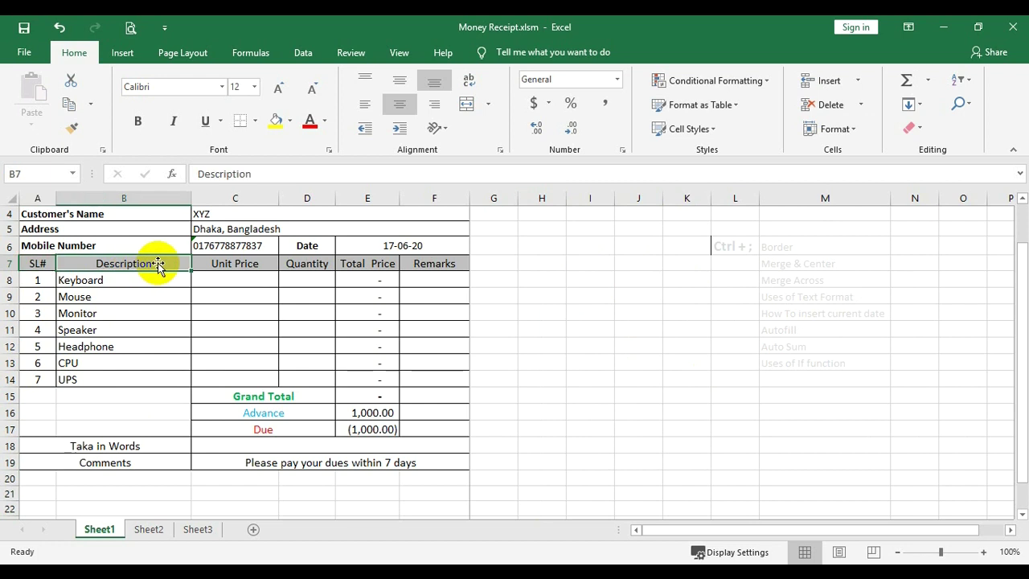
{"action": "left_click", "coordinate": [269, 261]}
{"action": "left_click", "coordinate": [302, 264]}
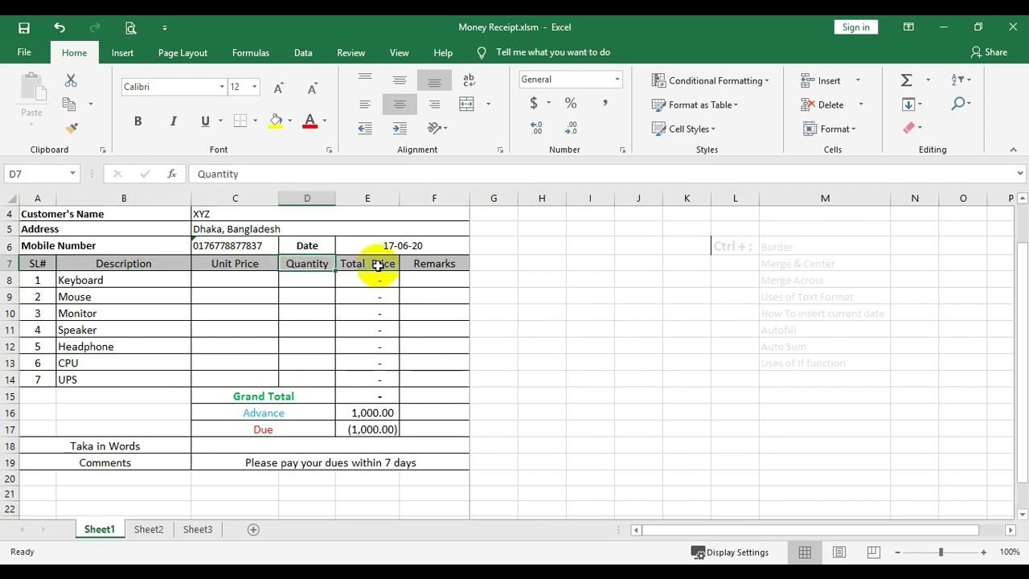
{"action": "left_click", "coordinate": [378, 264]}
{"action": "scroll", "coordinate": [418, 366], "scroll_direction": "up", "scroll_amount": 1}
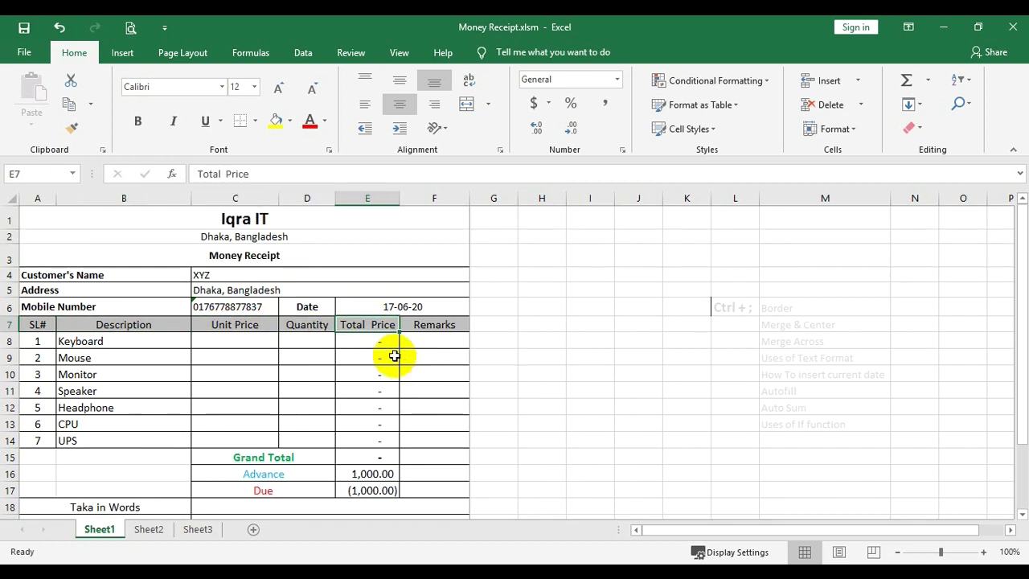
{"action": "left_click_drag", "start_coordinate": [384, 341], "coordinate": [370, 489]}
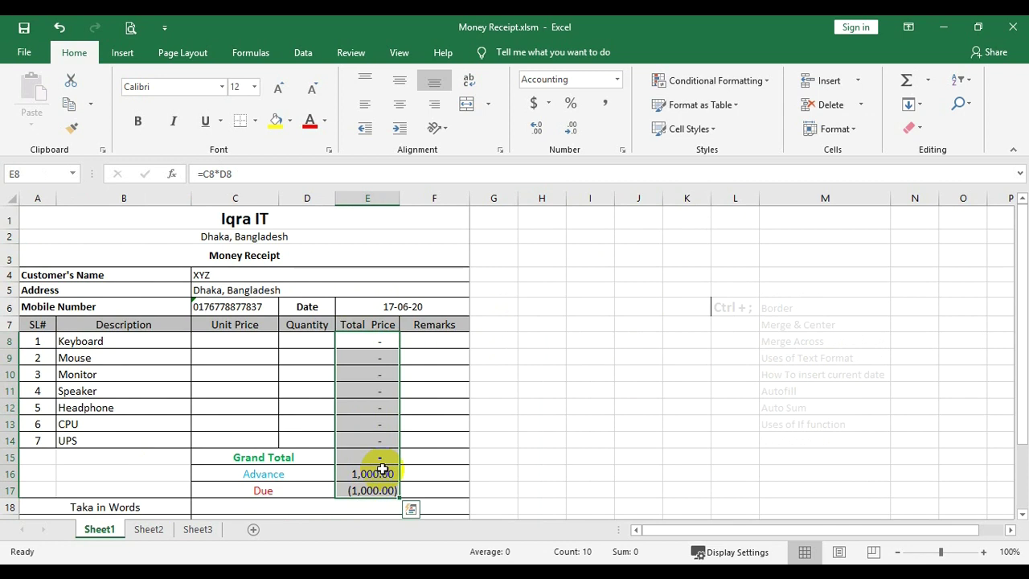
Clear the old total values, then enter Keyboard 500.00 × 2 and Mouse 300.00 × 4
{"action": "key", "text": "Delete"}
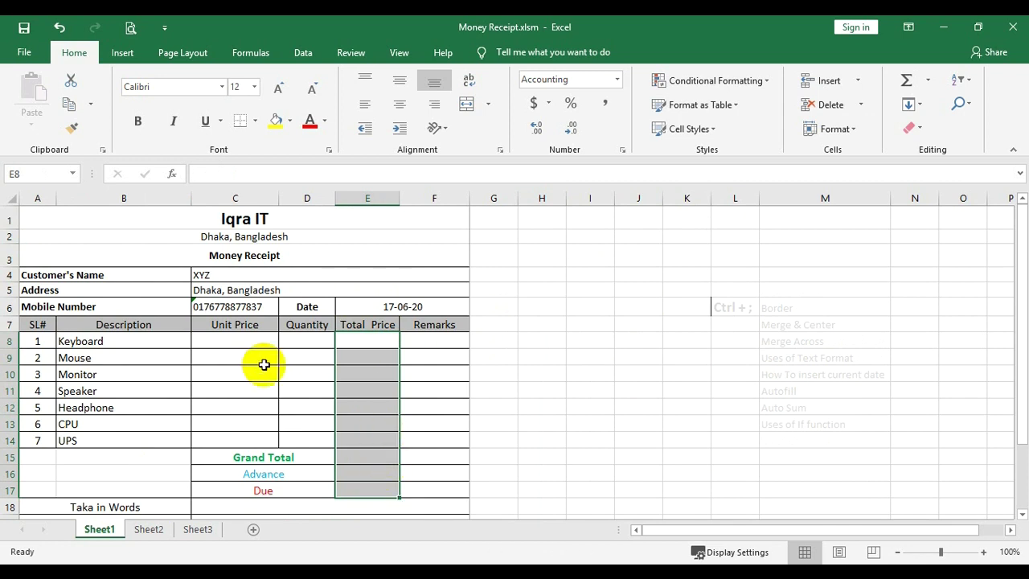
{"action": "left_click", "coordinate": [368, 338]}
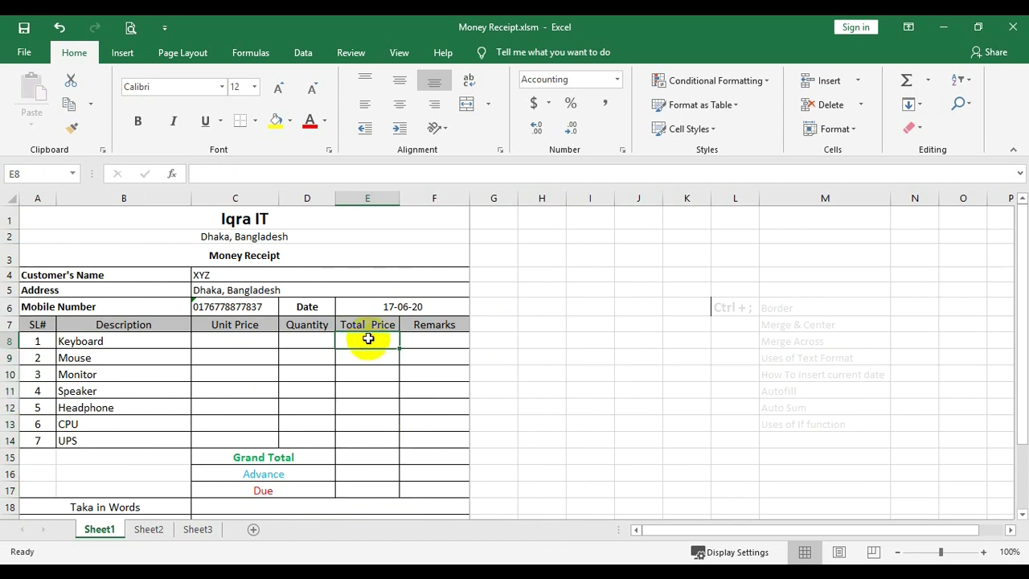
{"action": "left_click", "coordinate": [241, 344]}
{"action": "type", "text": "500"}
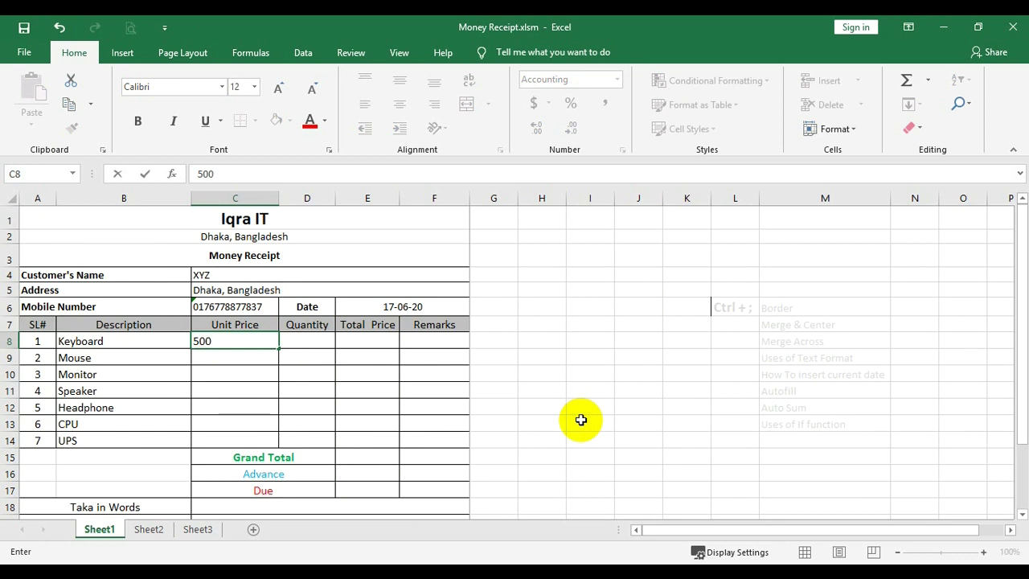
{"action": "key", "text": "Tab"}
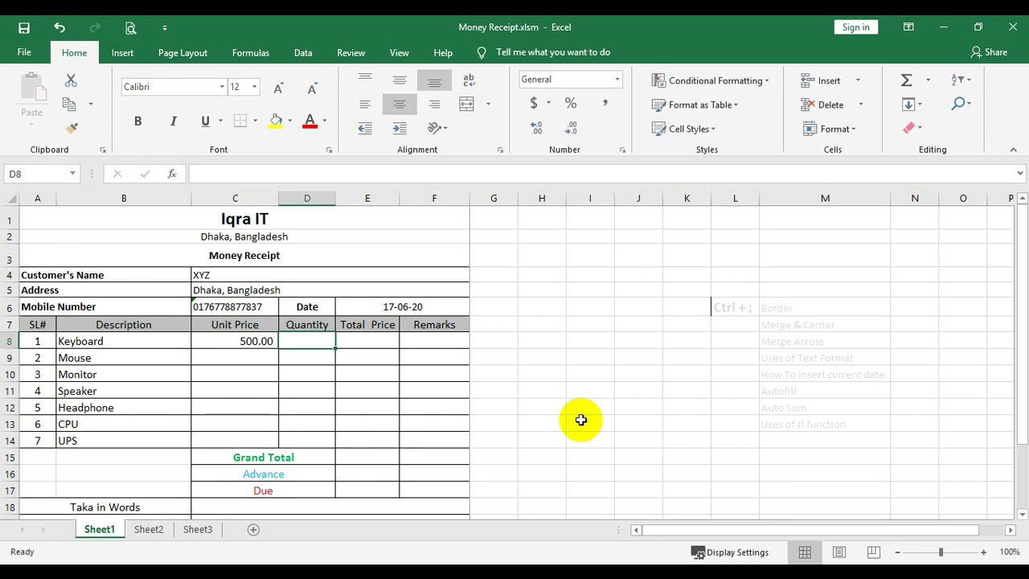
{"action": "type", "text": "2"}
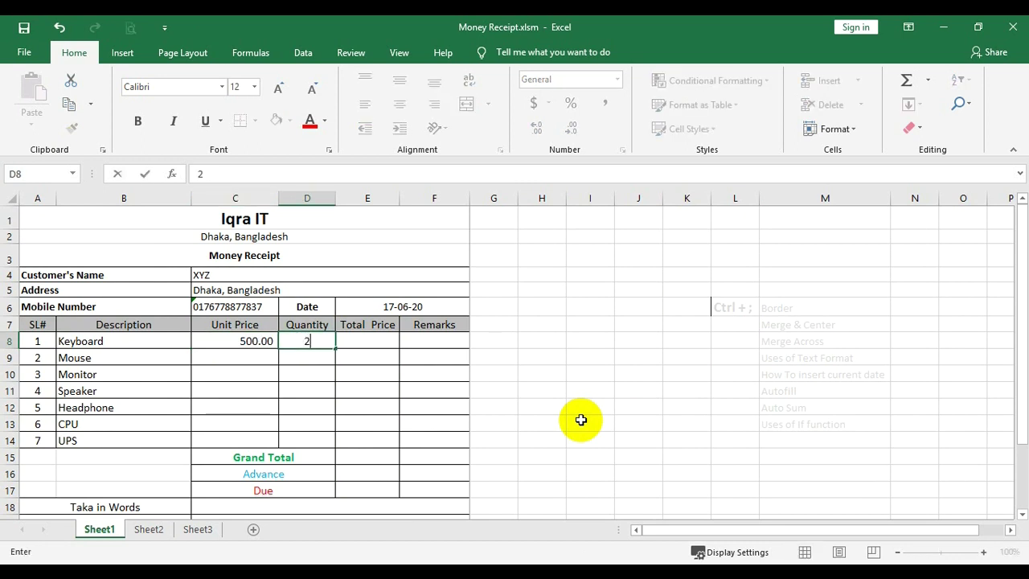
{"action": "key", "text": "Return"}
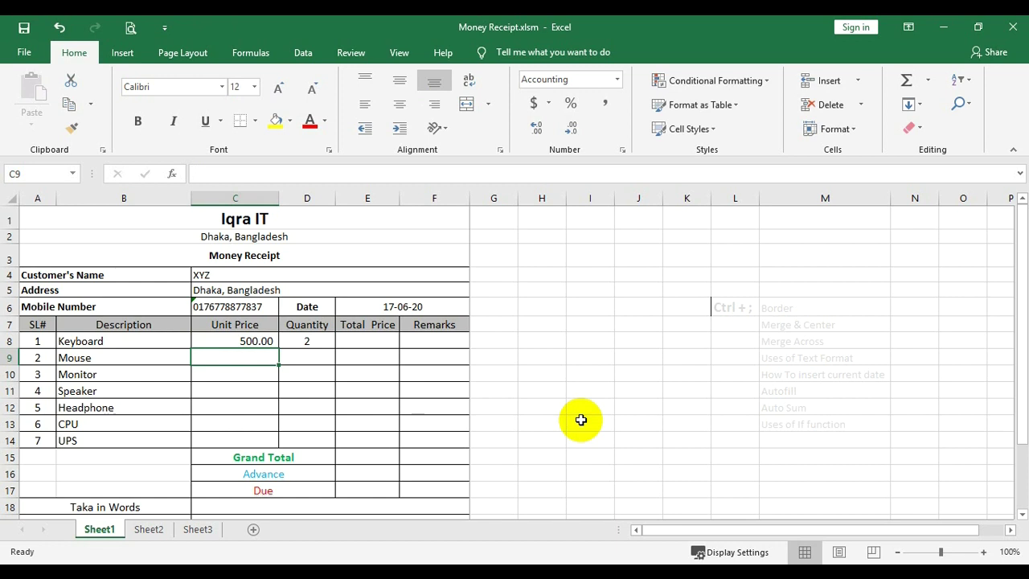
{"action": "type", "text": "300"}
{"action": "key", "text": "Tab"}
{"action": "type", "text": "4"}
{"action": "key", "text": "Return"}
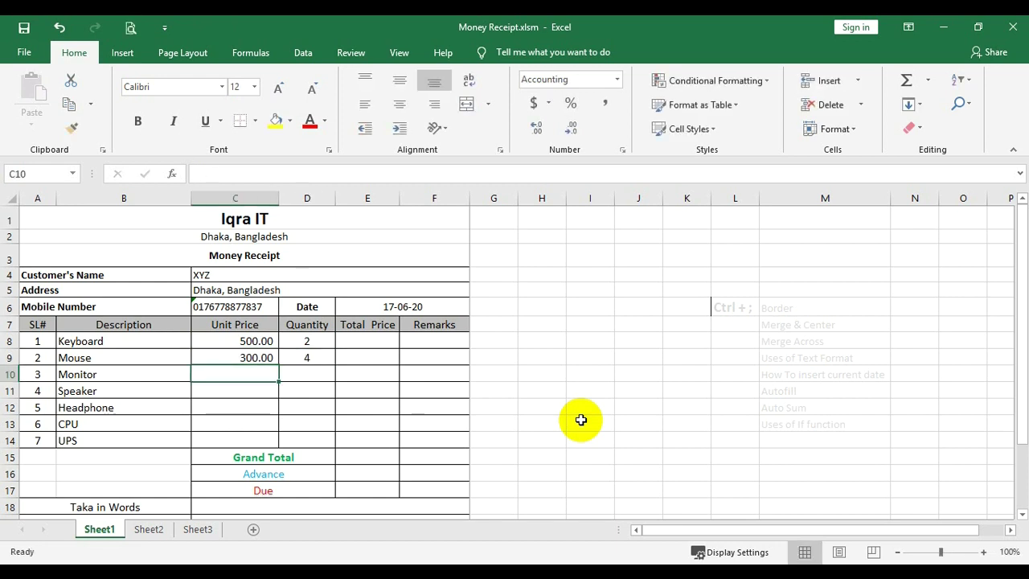
Enter Monitor 6,700 × 2, Speaker 1,500 × 3 and Headphone 600 × 5
{"action": "type", "text": "6700"}
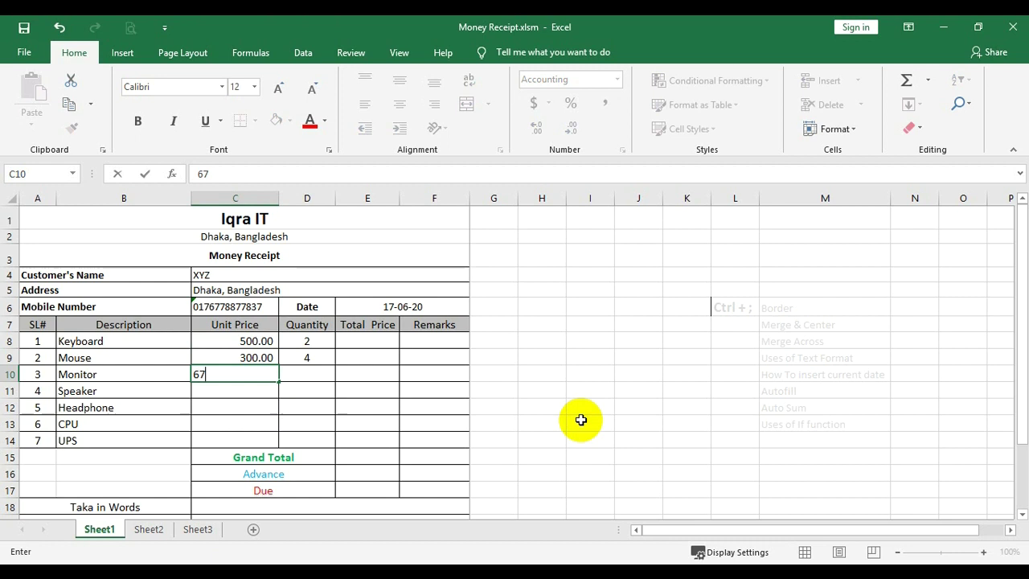
{"action": "key", "text": "Tab"}
{"action": "type", "text": "2"}
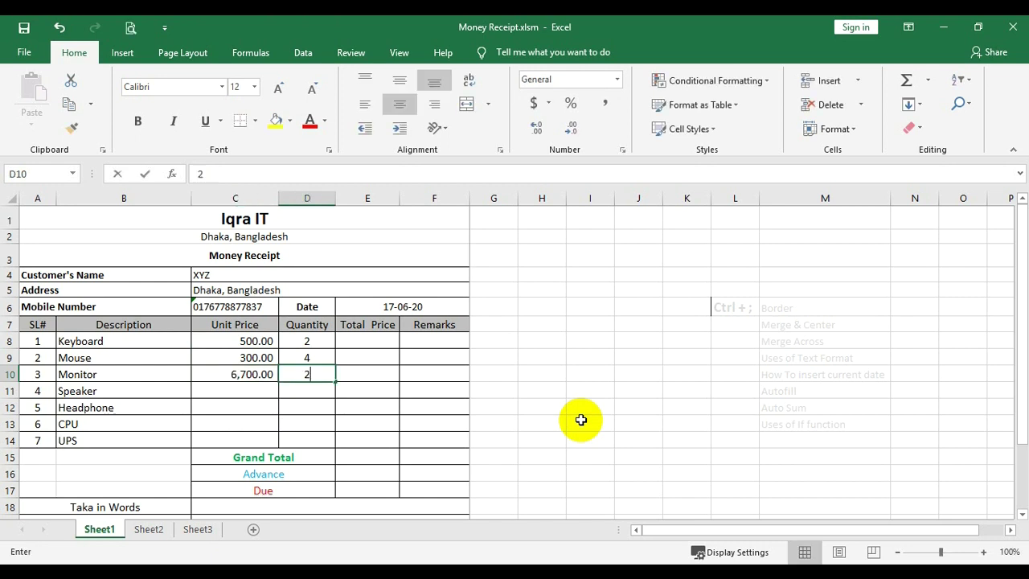
{"action": "key", "text": "Return"}
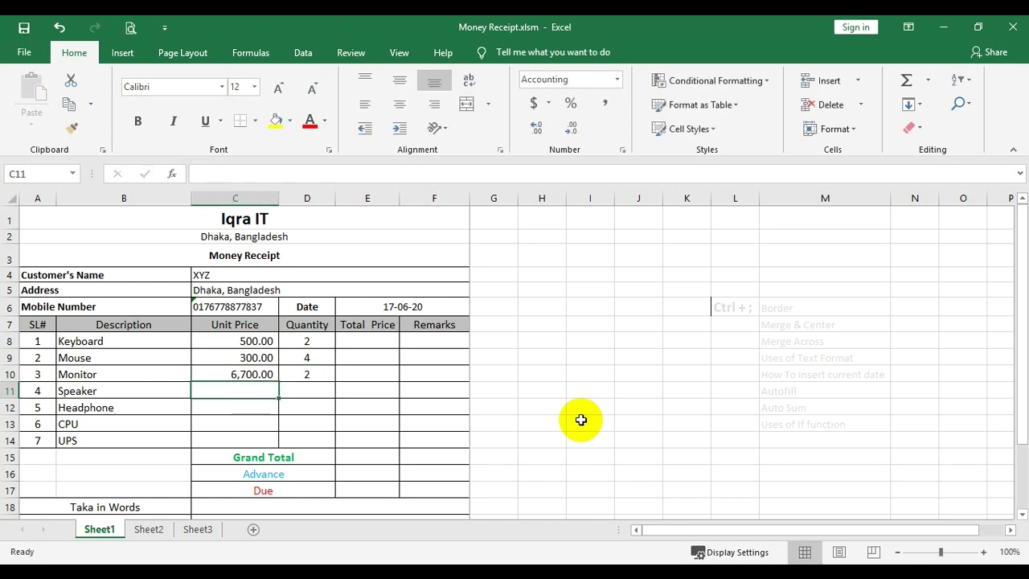
{"action": "type", "text": "1"}
{"action": "type", "text": "5"}
{"action": "key", "text": "Tab"}
{"action": "type", "text": "3"}
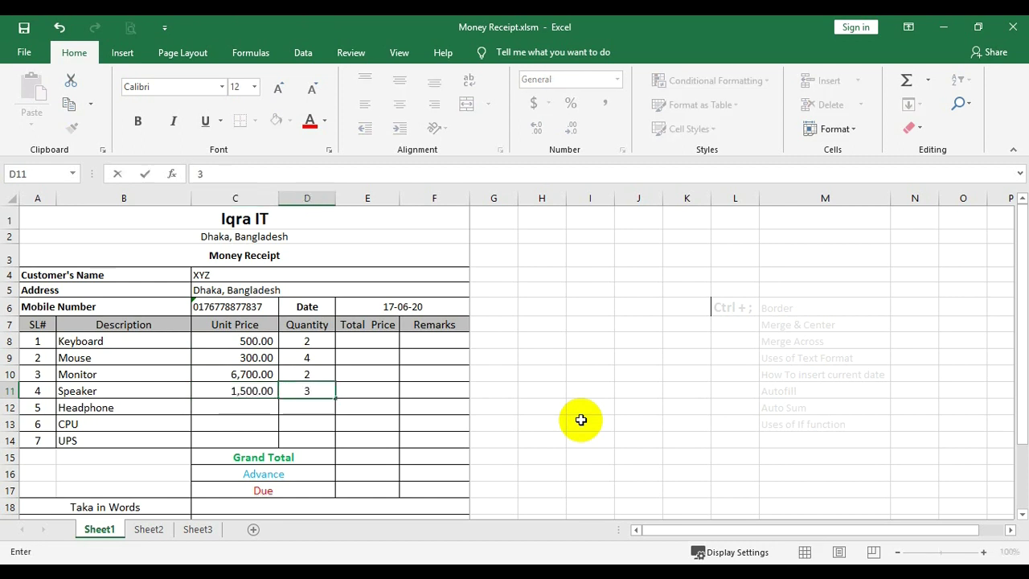
{"action": "key", "text": "Return"}
{"action": "type", "text": "6"}
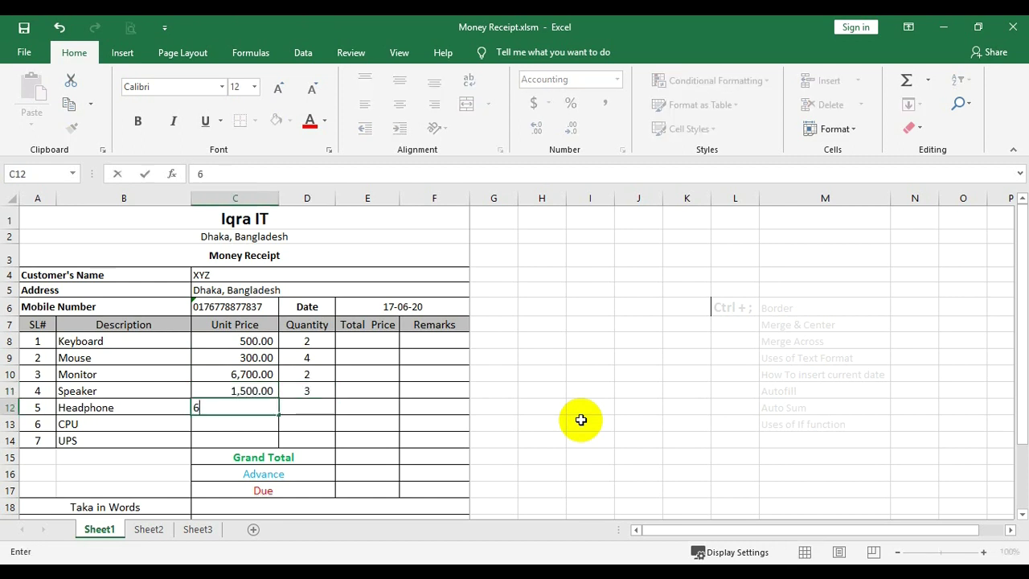
{"action": "type", "text": "0"}
{"action": "key", "text": "Tab"}
{"action": "type", "text": "5"}
{"action": "key", "text": "Return"}
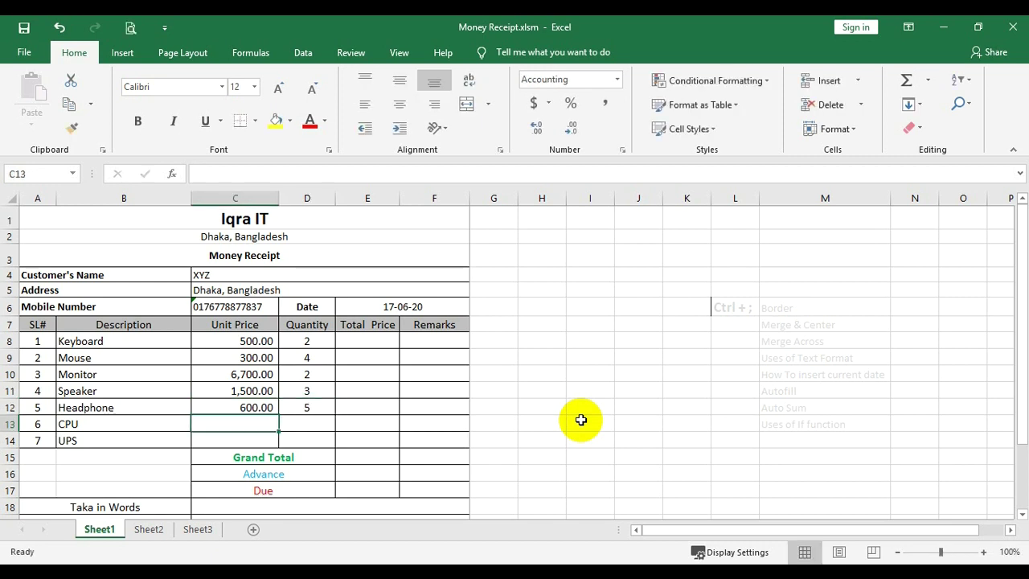
Enter CPU 18,000 × 1 and UPS 2,700 × 2 to finish the item list
{"action": "type", "text": "18000"}
{"action": "key", "text": "Tab"}
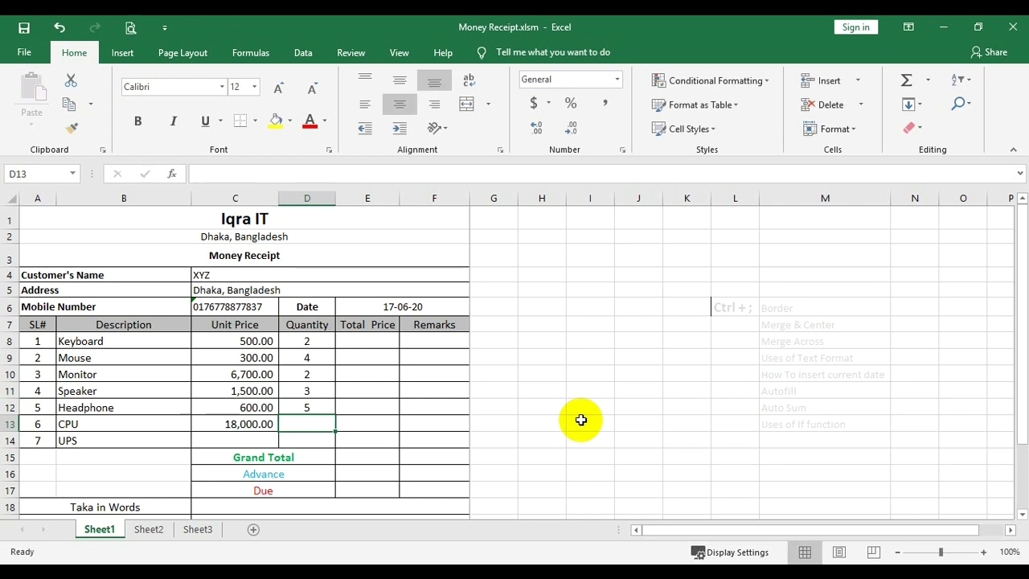
{"action": "type", "text": "1"}
{"action": "key", "text": "Return"}
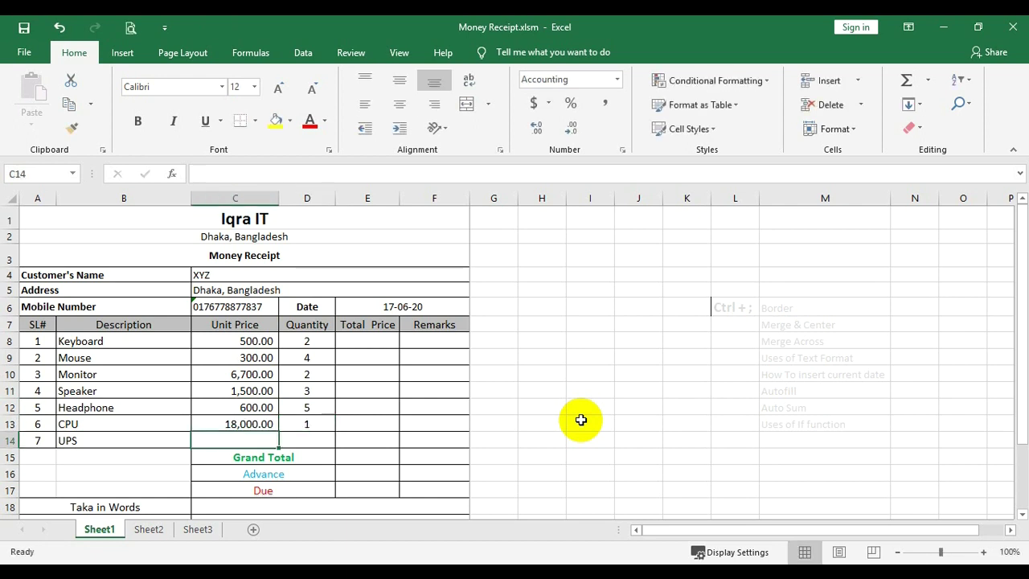
{"action": "type", "text": "2700"}
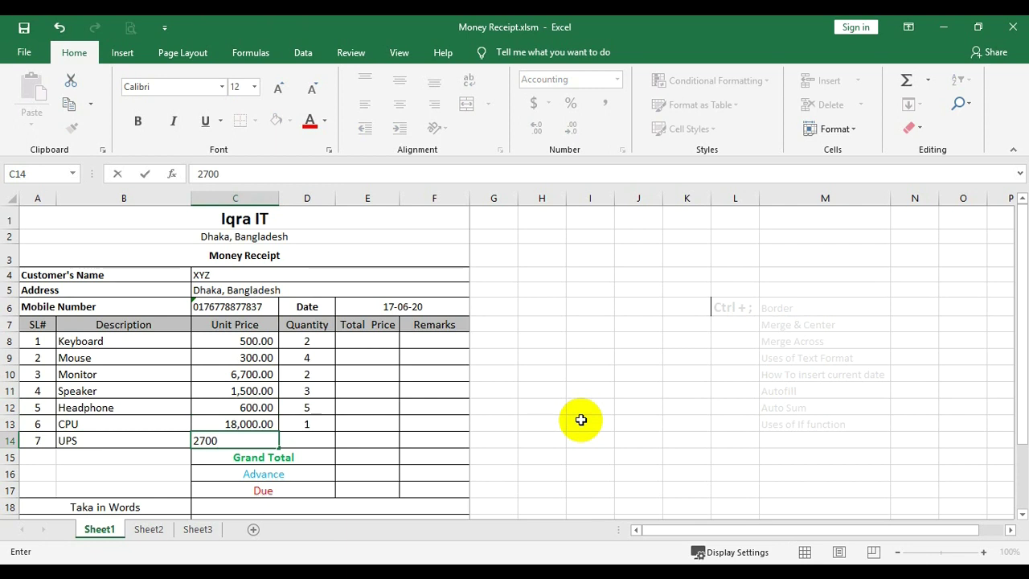
{"action": "key", "text": "Tab"}
{"action": "type", "text": "2"}
{"action": "key", "text": "Tab"}
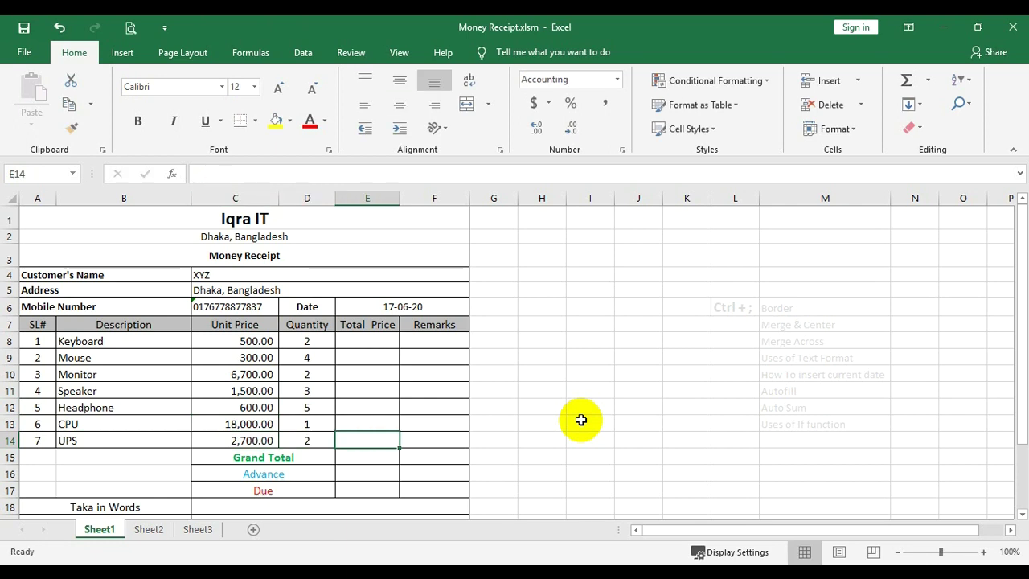
{"action": "left_click", "coordinate": [265, 340]}
{"action": "left_click", "coordinate": [309, 340]}
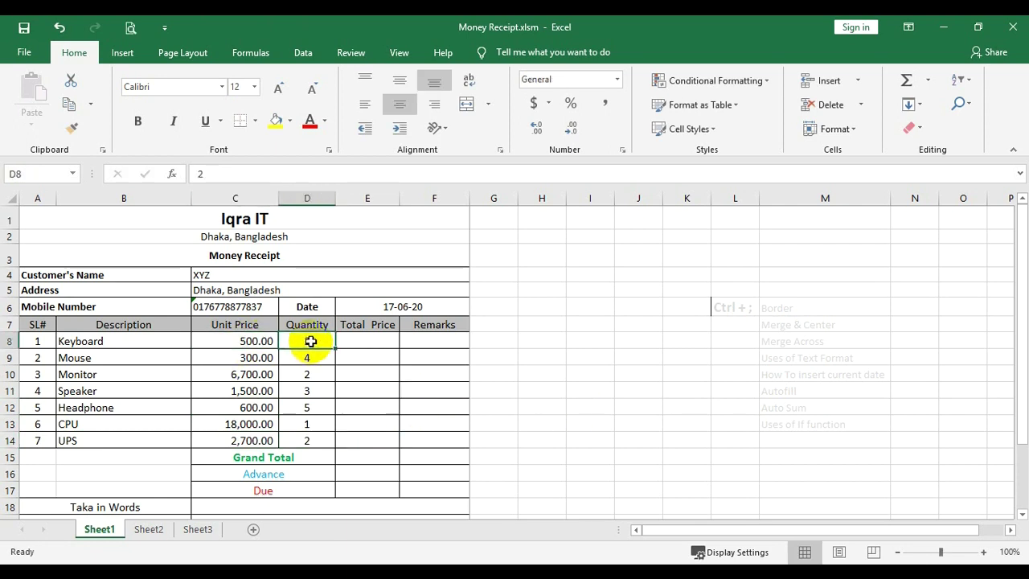
Enter =C8*D8 in the Keyboard Total Price cell E8
{"action": "left_click", "coordinate": [383, 341]}
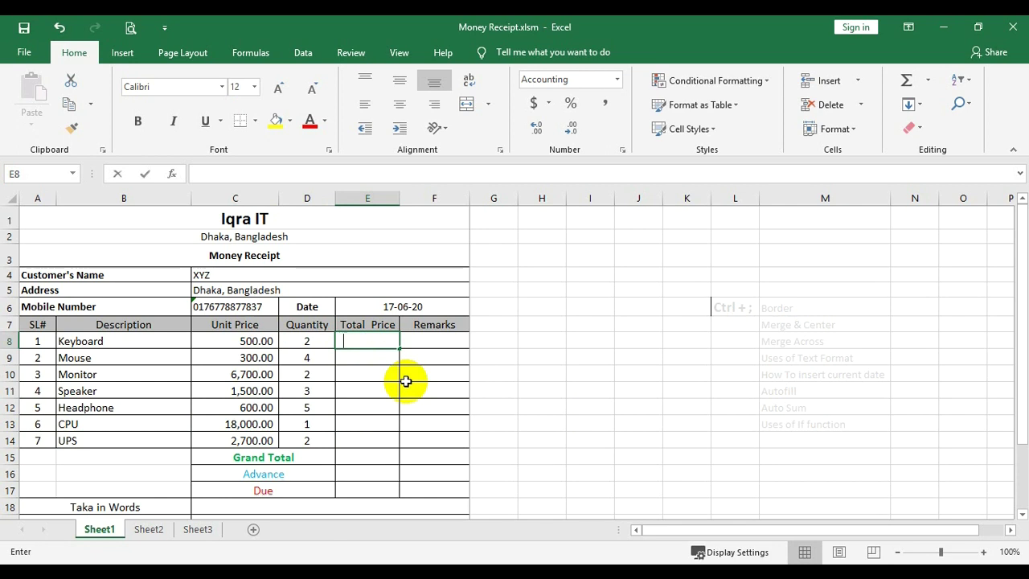
{"action": "type", "text": "="}
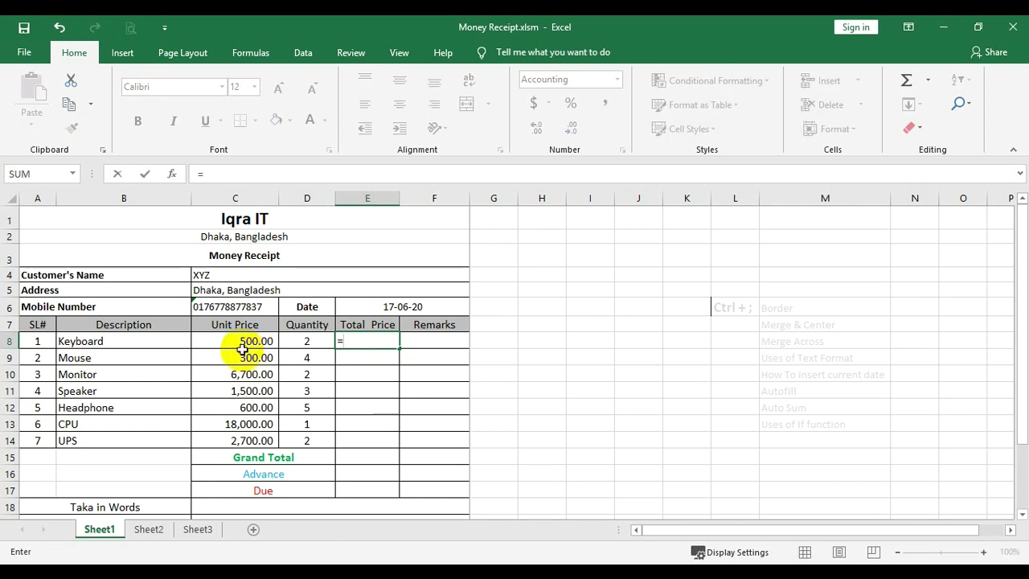
{"action": "left_click", "coordinate": [245, 342]}
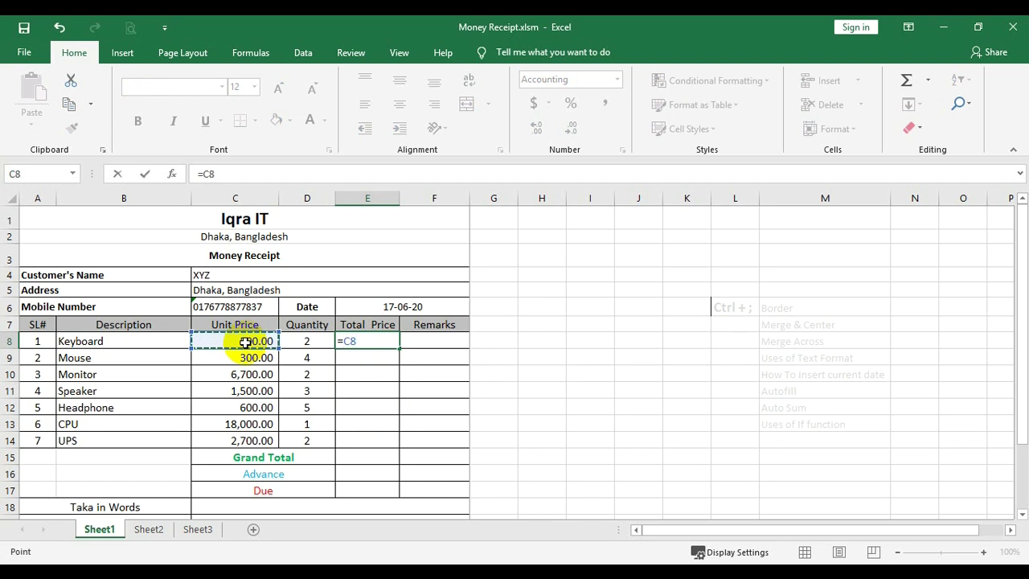
{"action": "type", "text": "*"}
{"action": "left_click", "coordinate": [294, 342]}
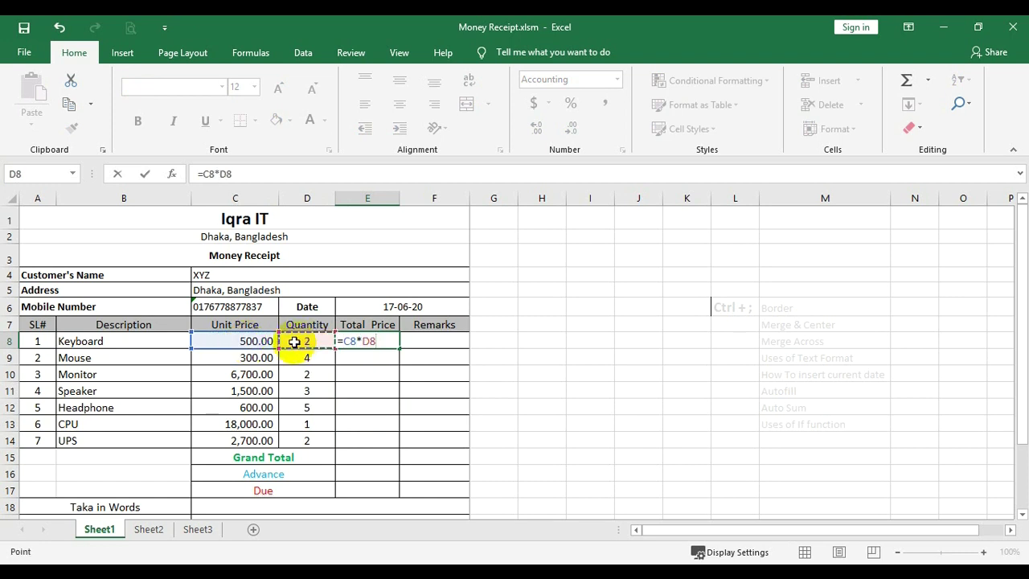
{"action": "key", "text": "Return"}
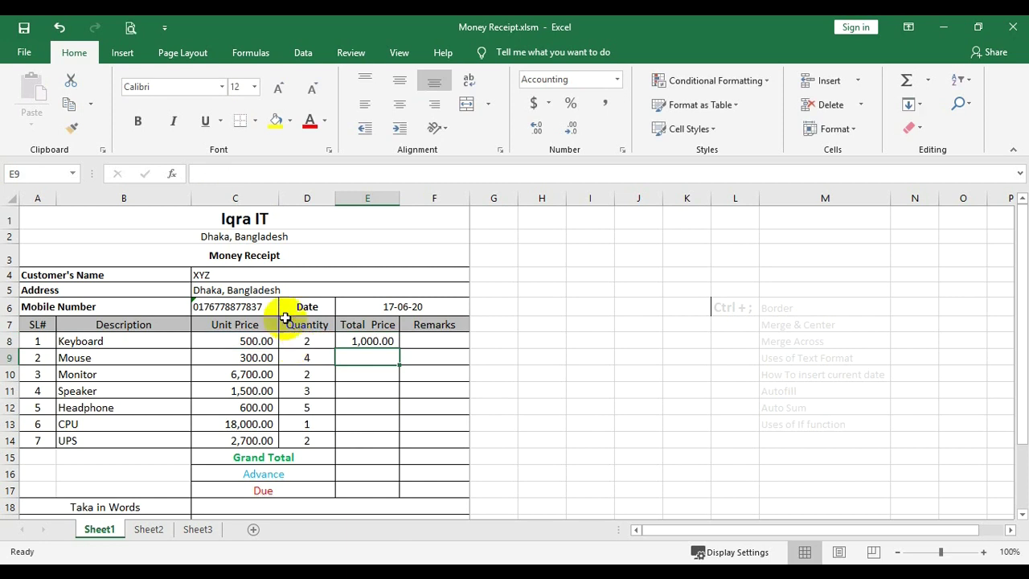
{"action": "left_click", "coordinate": [384, 341]}
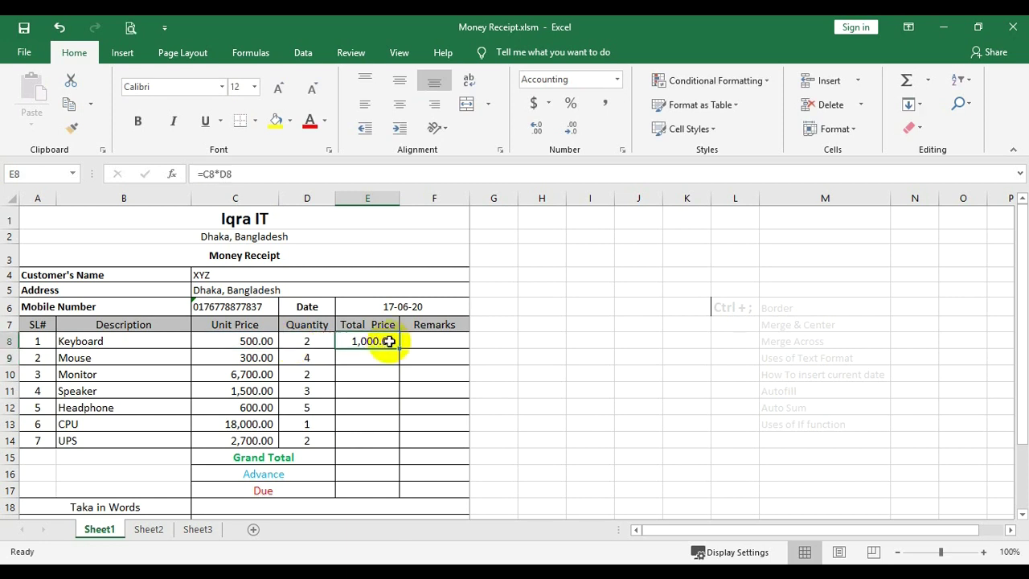
{"action": "left_click", "coordinate": [246, 344]}
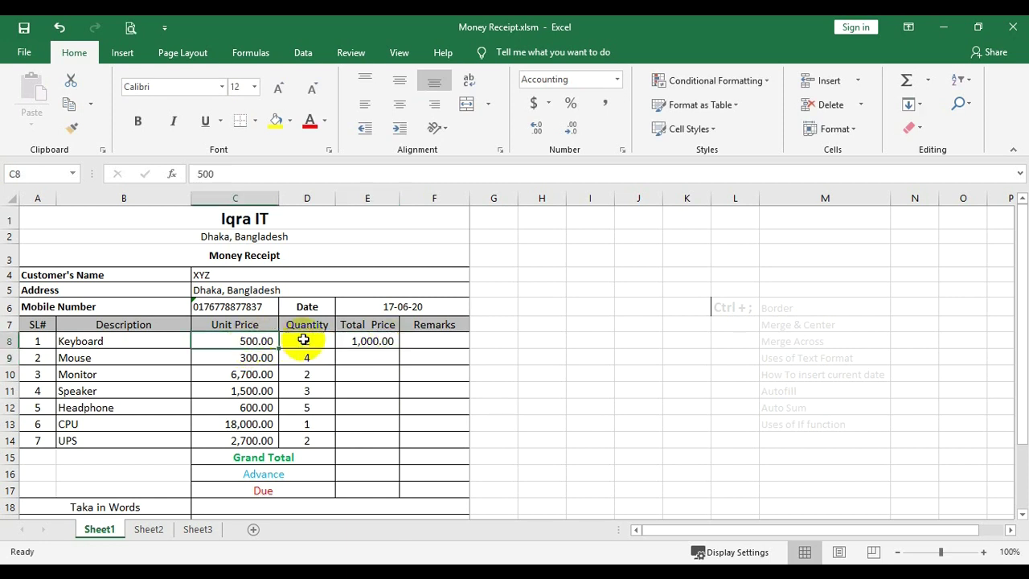
{"action": "left_click", "coordinate": [308, 340]}
{"action": "left_click", "coordinate": [386, 341]}
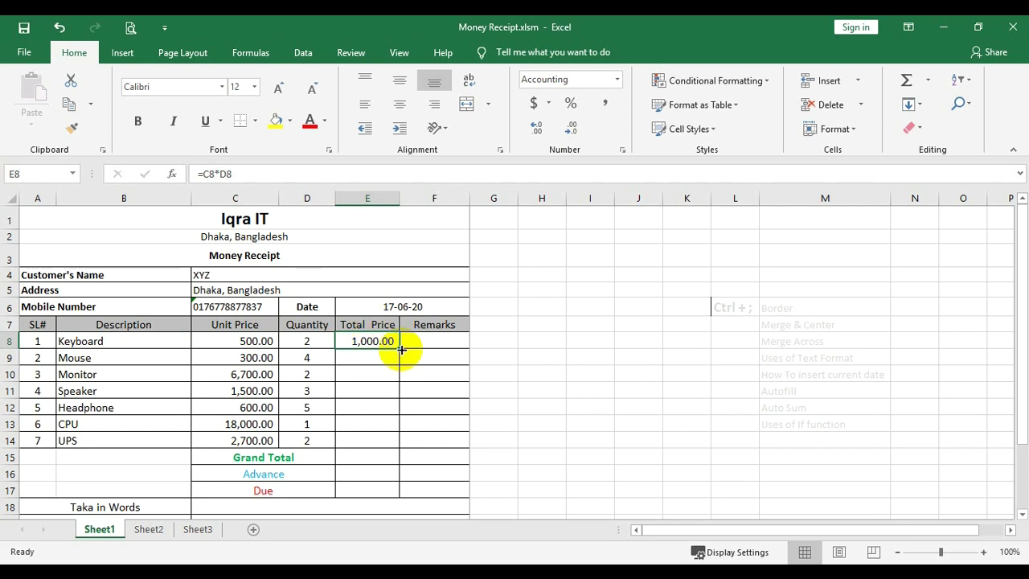
Try copying the total formula down, dismiss the merged-cells warning, then clear the copied results
{"action": "double_click", "coordinate": [401, 349]}
{"action": "left_click", "coordinate": [522, 339]}
{"action": "left_click", "coordinate": [413, 386]}
{"action": "left_click", "coordinate": [372, 341]}
{"action": "scroll", "coordinate": [394, 386], "scroll_direction": "down", "scroll_amount": 4}
{"action": "scroll", "coordinate": [361, 297], "scroll_direction": "up", "scroll_amount": 3}
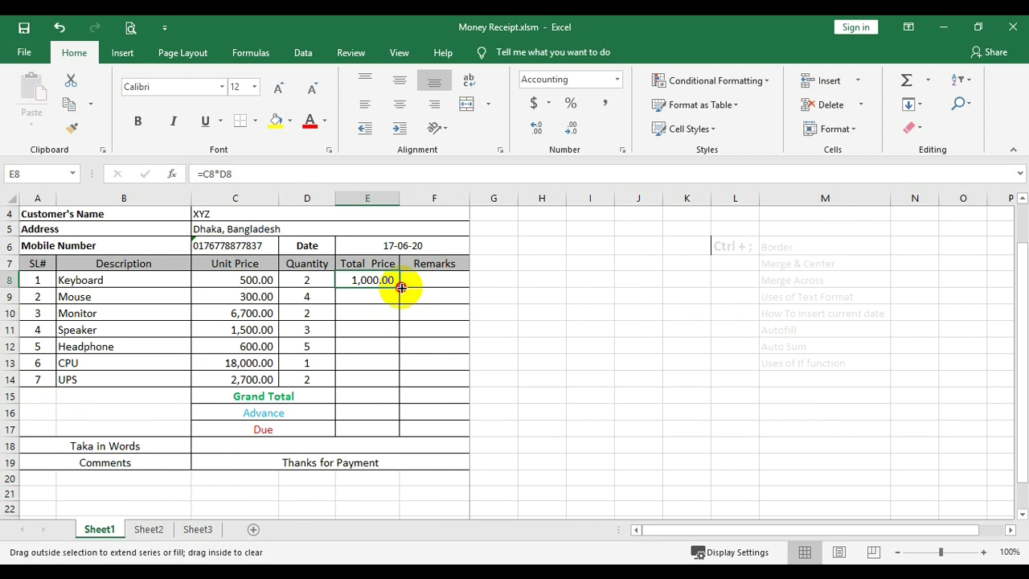
{"action": "left_click_drag", "start_coordinate": [402, 287], "coordinate": [396, 388]}
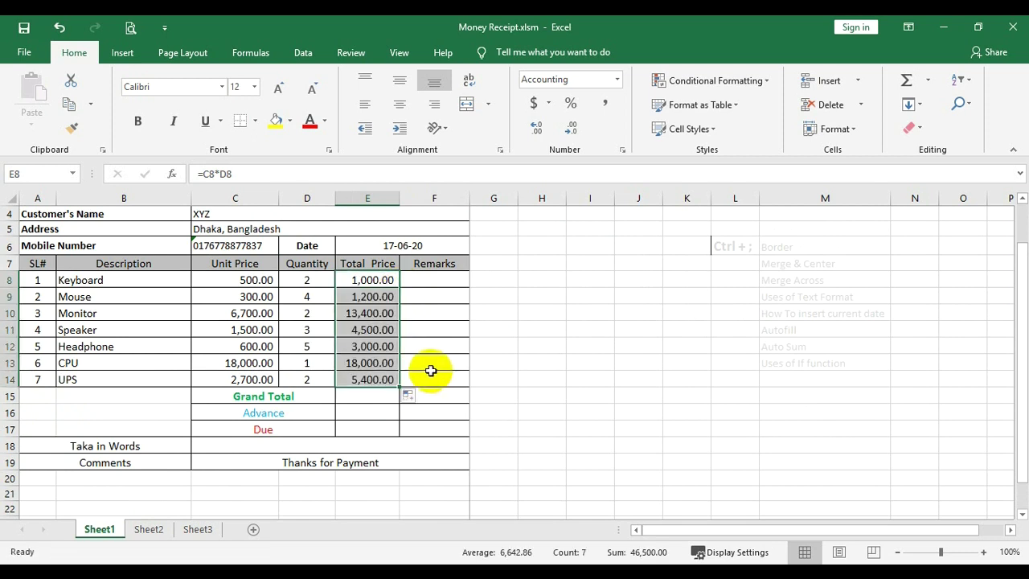
{"action": "key", "text": "Delete"}
Re-enter =C8*D8 in E8 and fill it down through the UPS row
{"action": "left_click", "coordinate": [388, 329]}
{"action": "left_click", "coordinate": [371, 280]}
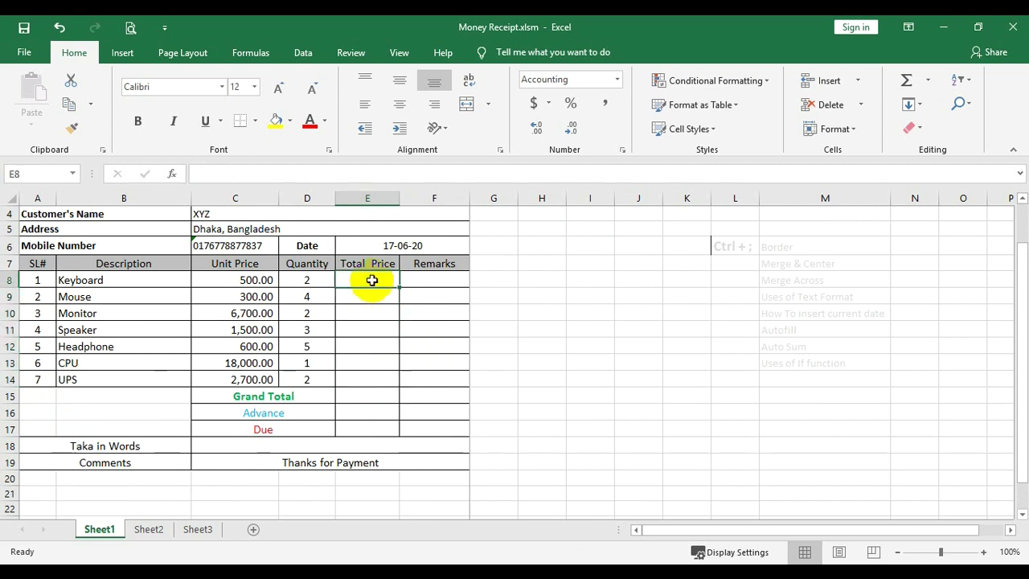
{"action": "type", "text": "="}
{"action": "left_click", "coordinate": [259, 280]}
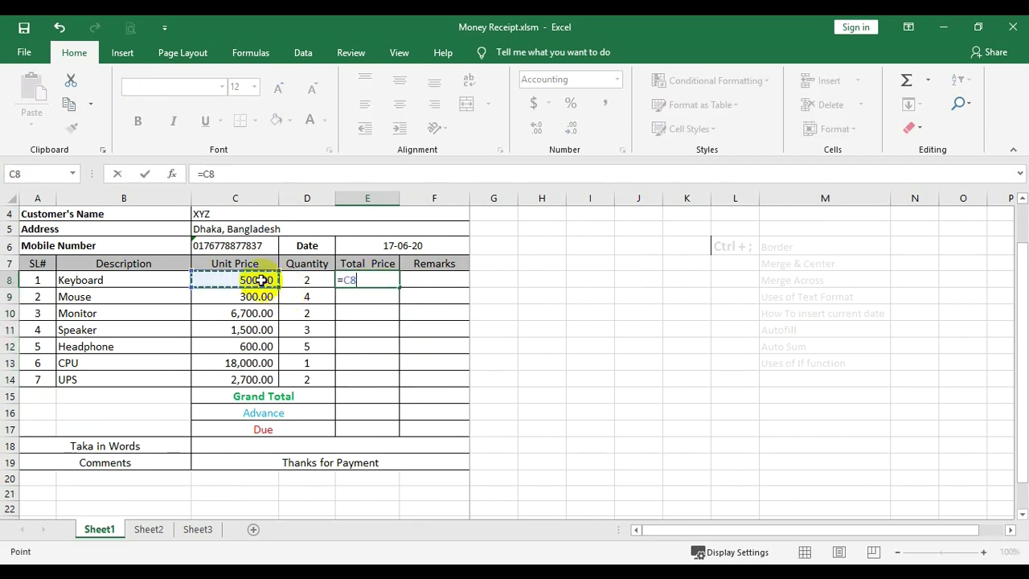
{"action": "type", "text": "*"}
{"action": "left_click", "coordinate": [318, 278]}
{"action": "key", "text": "Return"}
{"action": "left_click", "coordinate": [375, 280]}
{"action": "left_click_drag", "start_coordinate": [399, 287], "coordinate": [394, 383]}
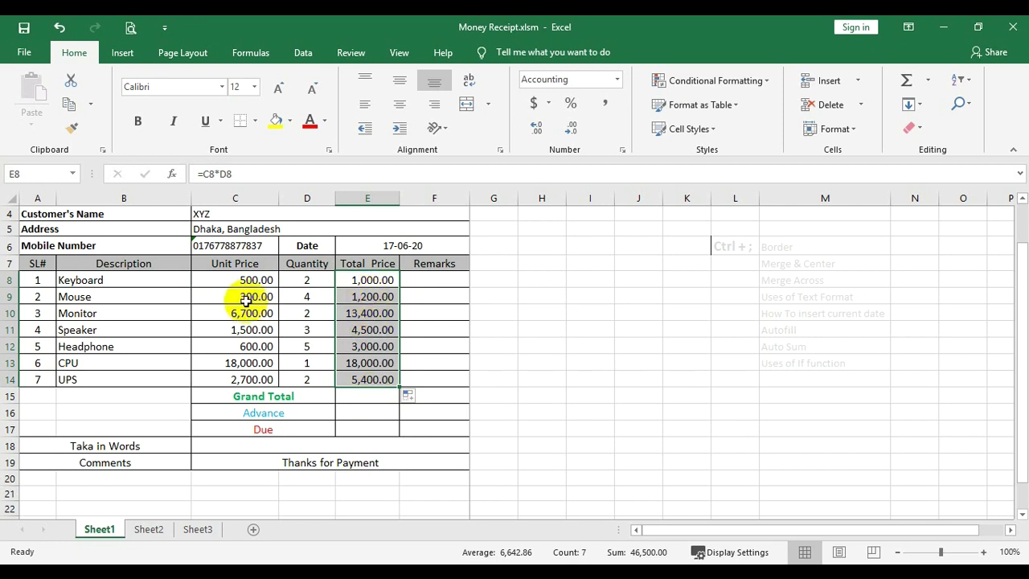
Change the CPU unit price to 15,000 and the Monitor unit price to 6,000
{"action": "left_click", "coordinate": [374, 397]}
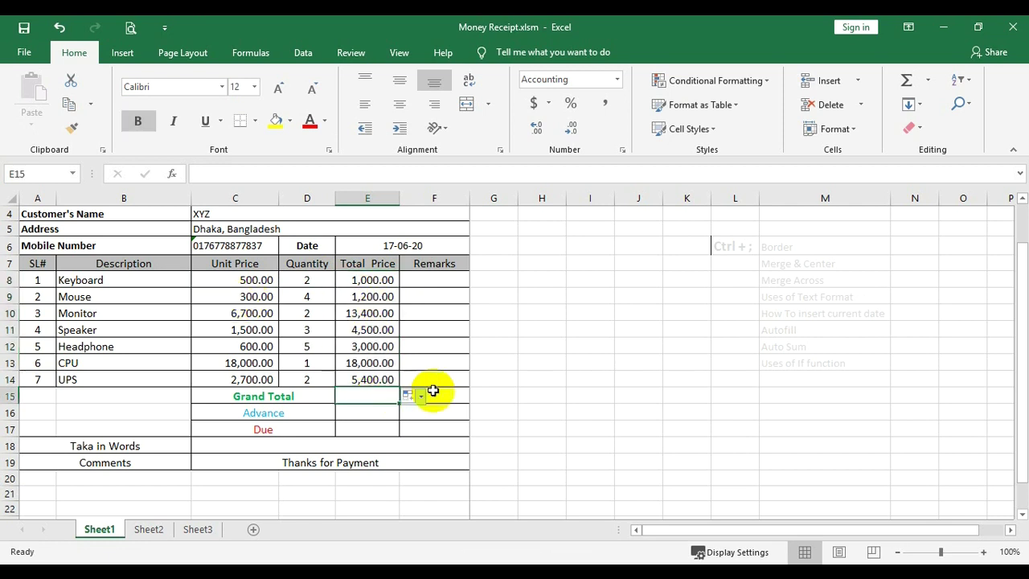
{"action": "left_click", "coordinate": [244, 362]}
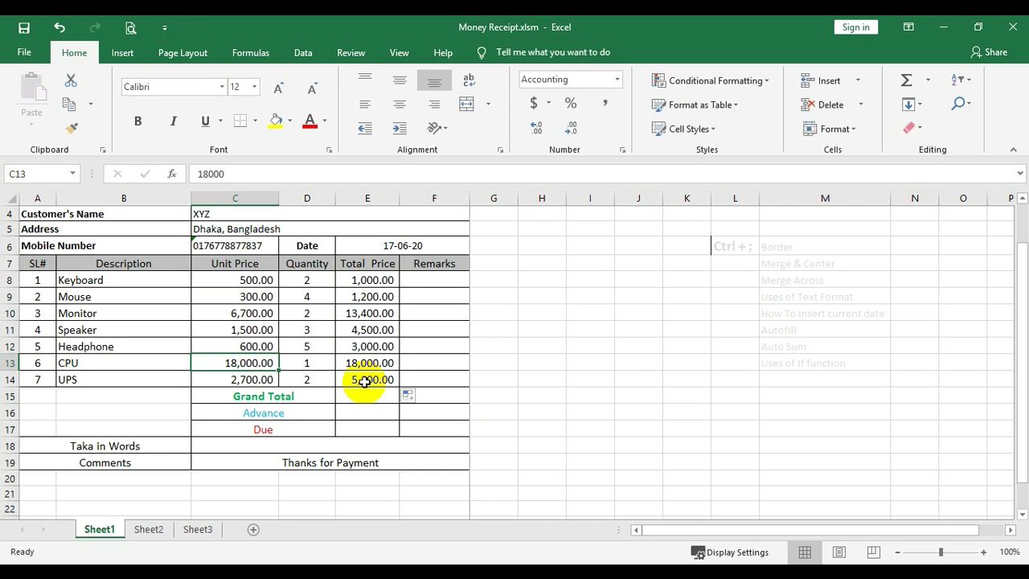
{"action": "type", "text": "15000"}
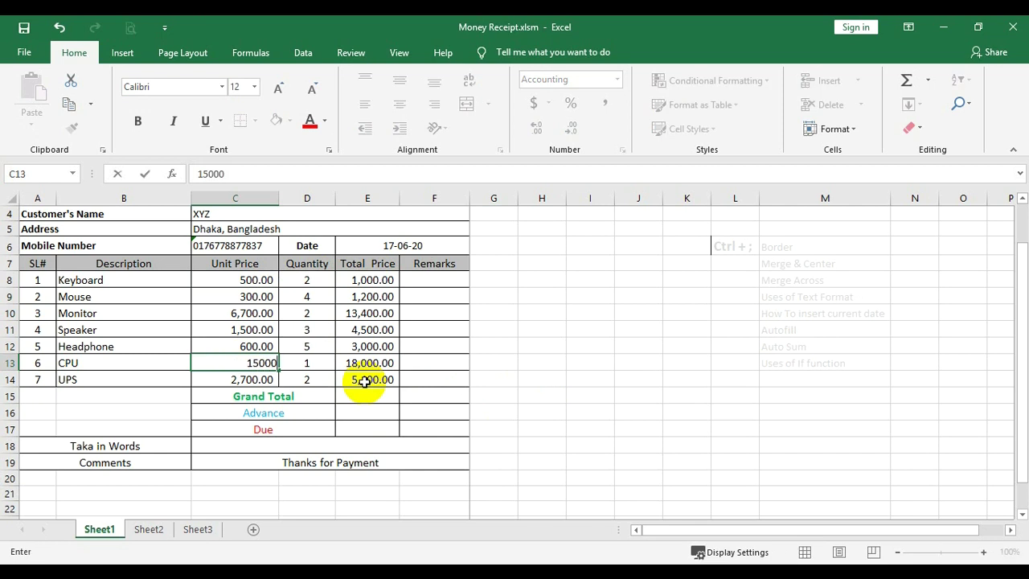
{"action": "key", "text": "Return"}
{"action": "left_click", "coordinate": [362, 363]}
{"action": "left_click", "coordinate": [256, 316]}
{"action": "type", "text": "6"}
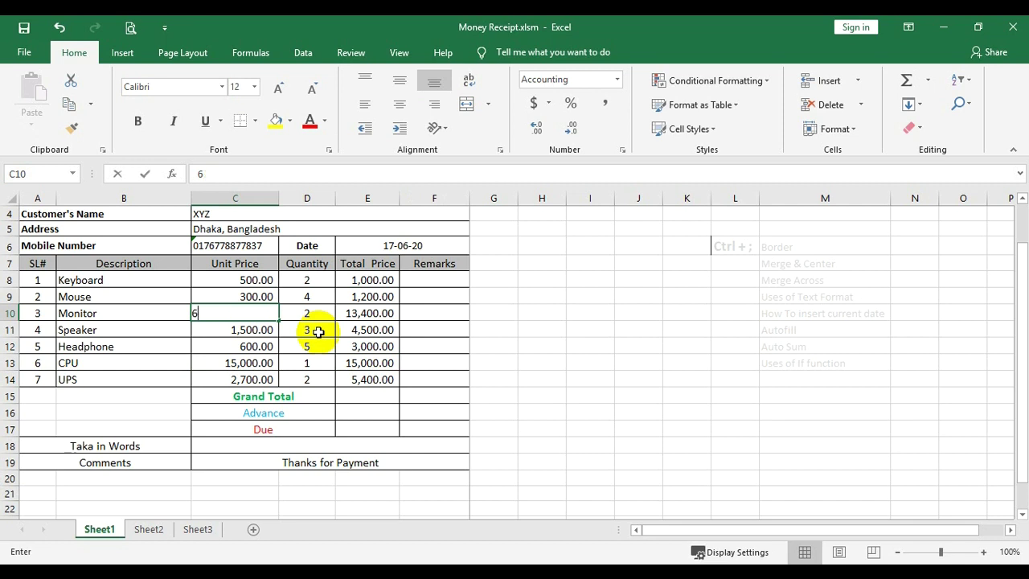
{"action": "type", "text": "000"}
{"action": "key", "text": "Return"}
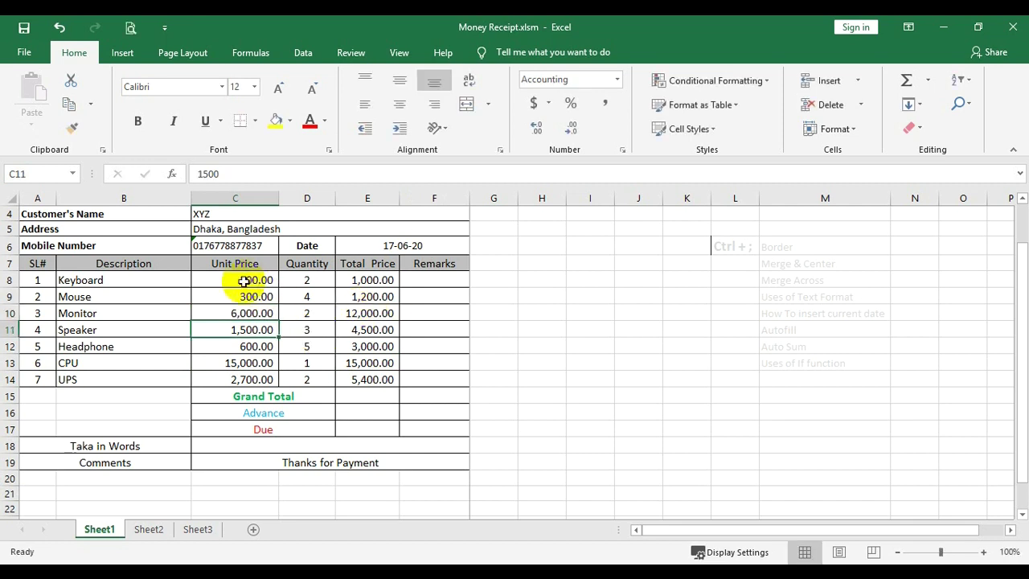
Clear all prices and quantities in C8:D14, then enter Keyboard 450 × 2
{"action": "left_click_drag", "start_coordinate": [246, 275], "coordinate": [310, 379]}
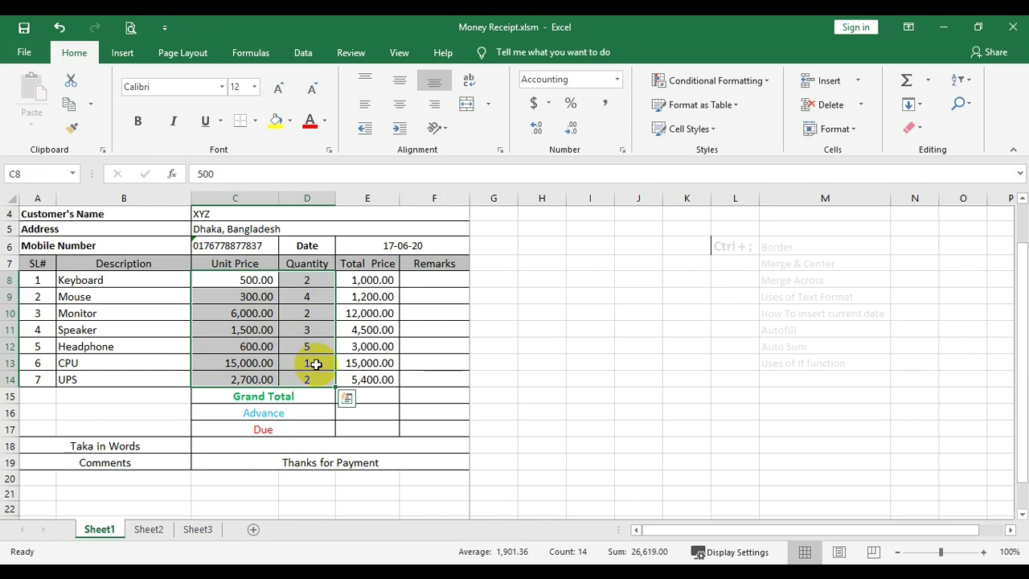
{"action": "key", "text": "Delete"}
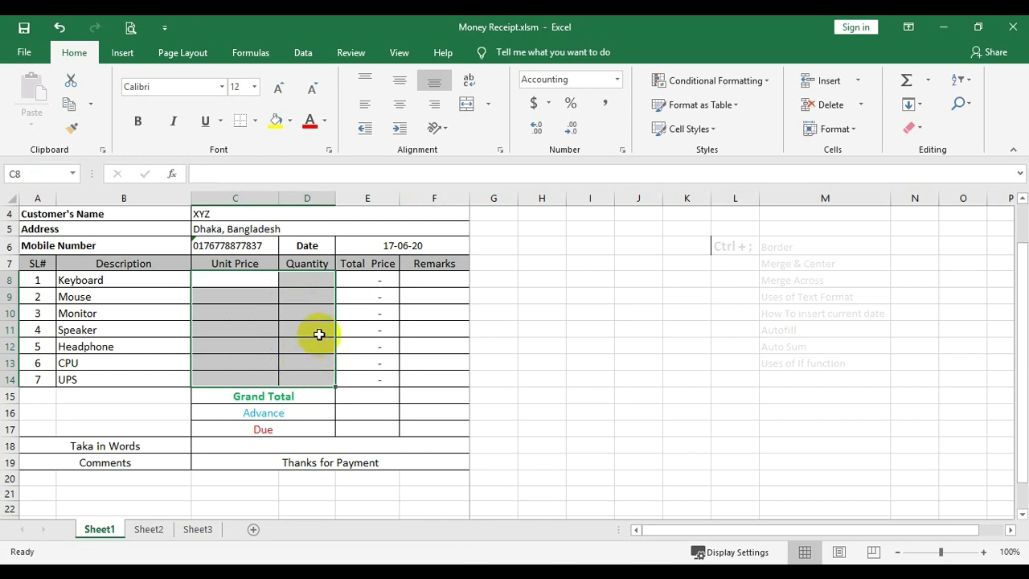
{"action": "left_click", "coordinate": [234, 278]}
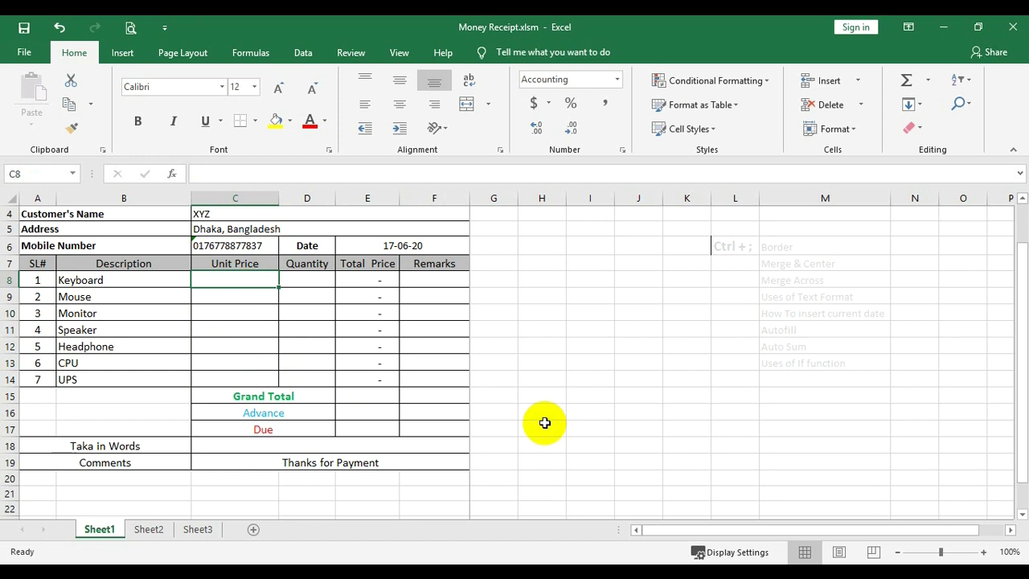
{"action": "type", "text": "4500"}
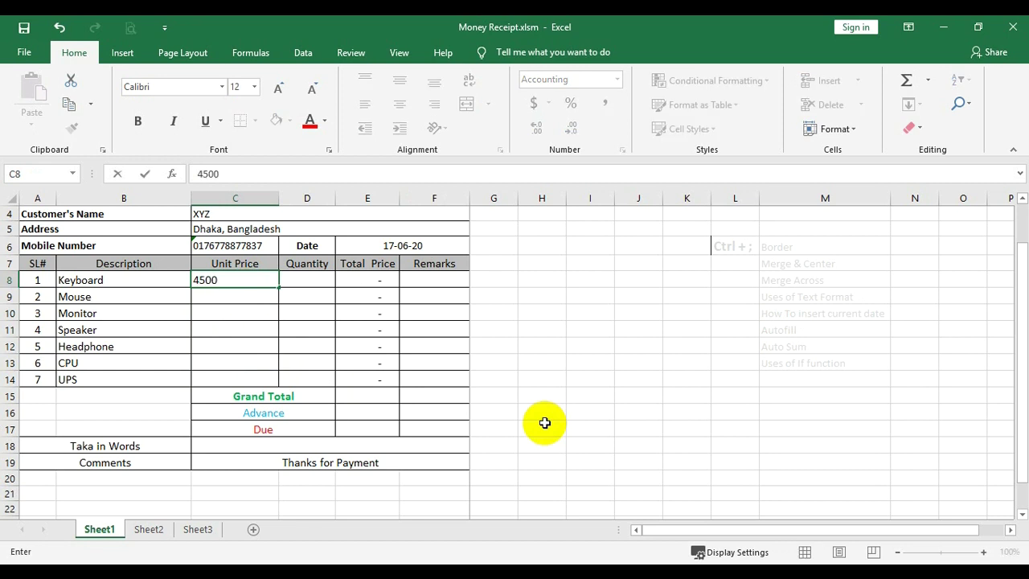
{"action": "key", "text": "Tab"}
{"action": "type", "text": "2"}
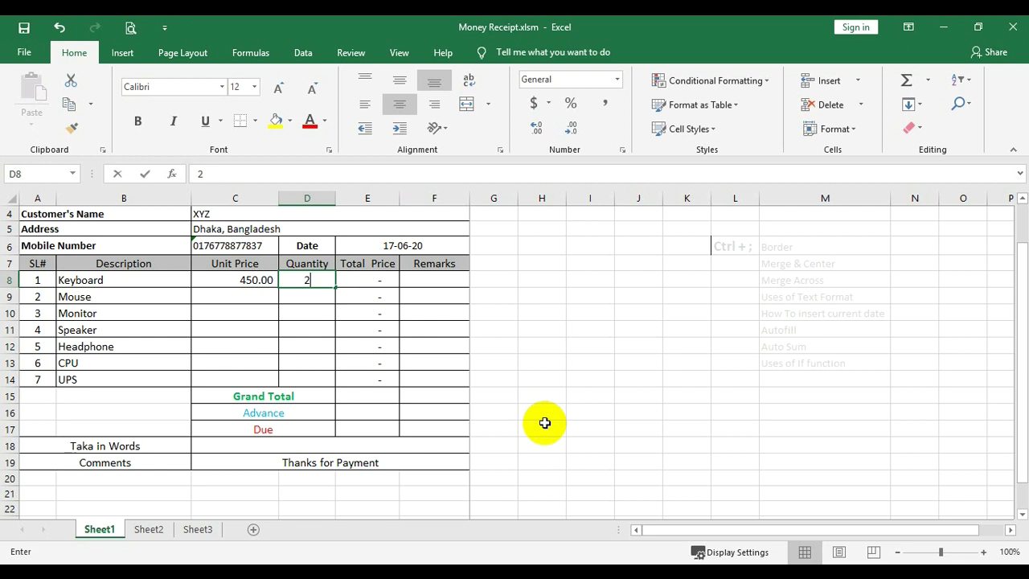
{"action": "key", "text": "Return"}
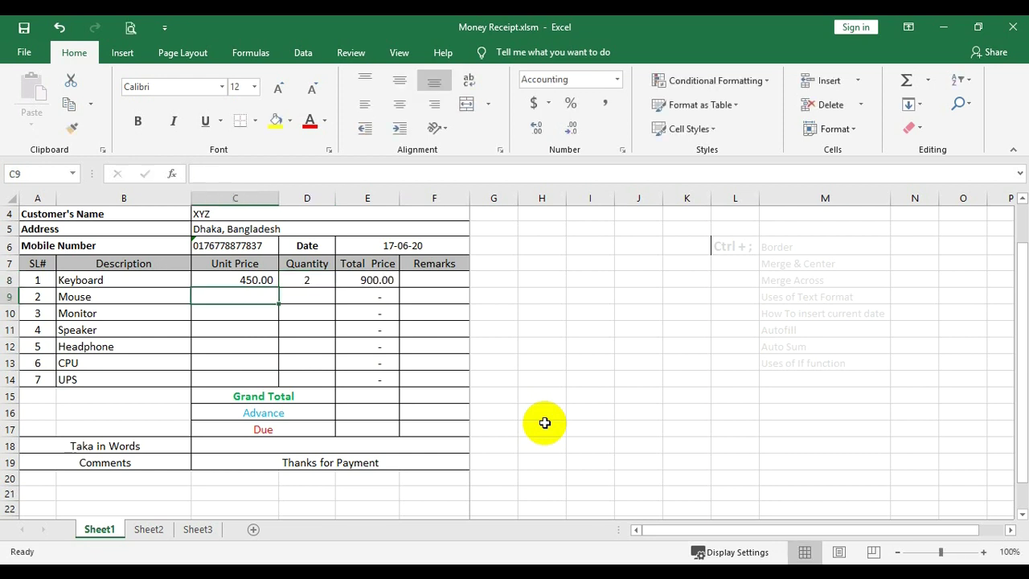
Enter Mouse 200 × 4 and Monitor 6,000 × 3
{"action": "type", "text": "200"}
{"action": "key", "text": "Tab"}
{"action": "type", "text": "4"}
{"action": "key", "text": "Return"}
{"action": "type", "text": "6,"}
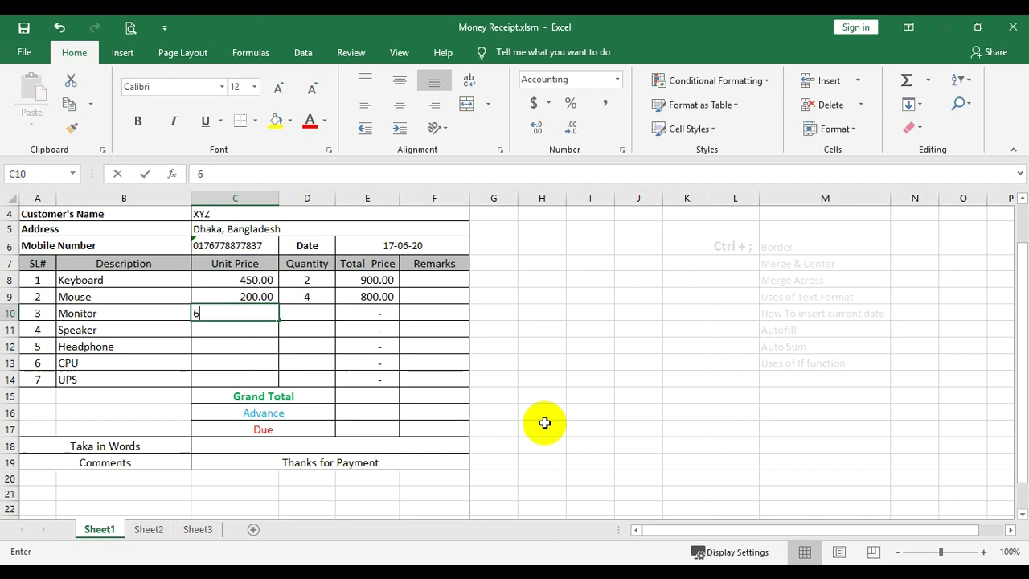
{"action": "type", "text": "000"}
{"action": "key", "text": "Tab"}
{"action": "type", "text": "3"}
{"action": "key", "text": "Return"}
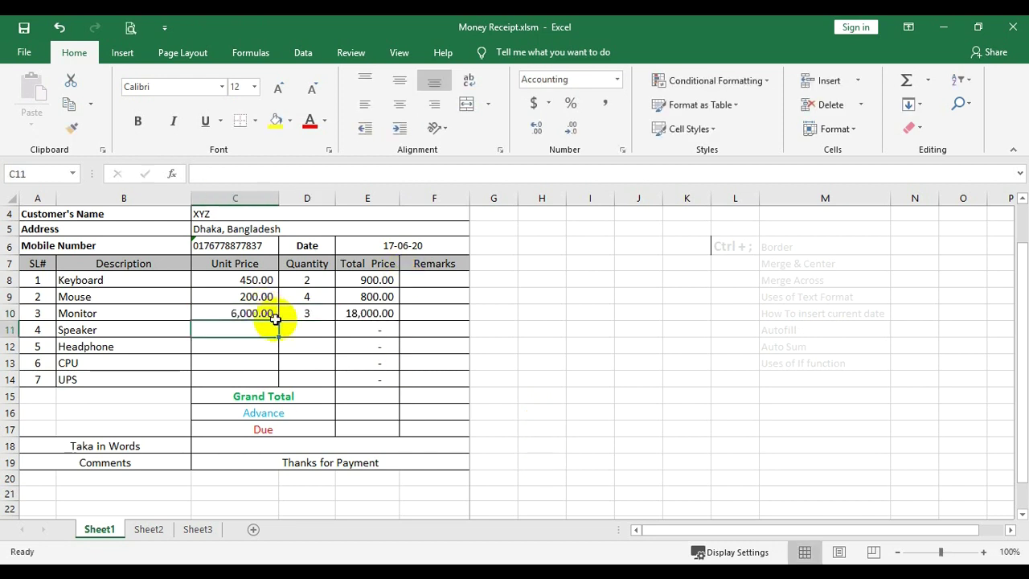
{"action": "left_click", "coordinate": [384, 395]}
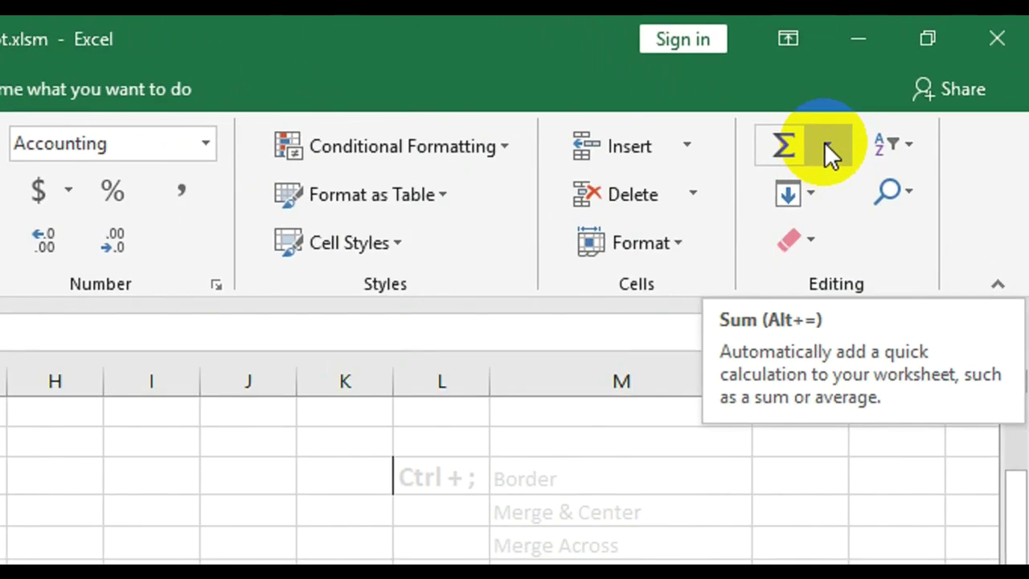
Put =SUM(E8:E14) in Grand Total E15 using AutoSum's Sum, giving 19,700.00
{"action": "left_click", "coordinate": [826, 149]}
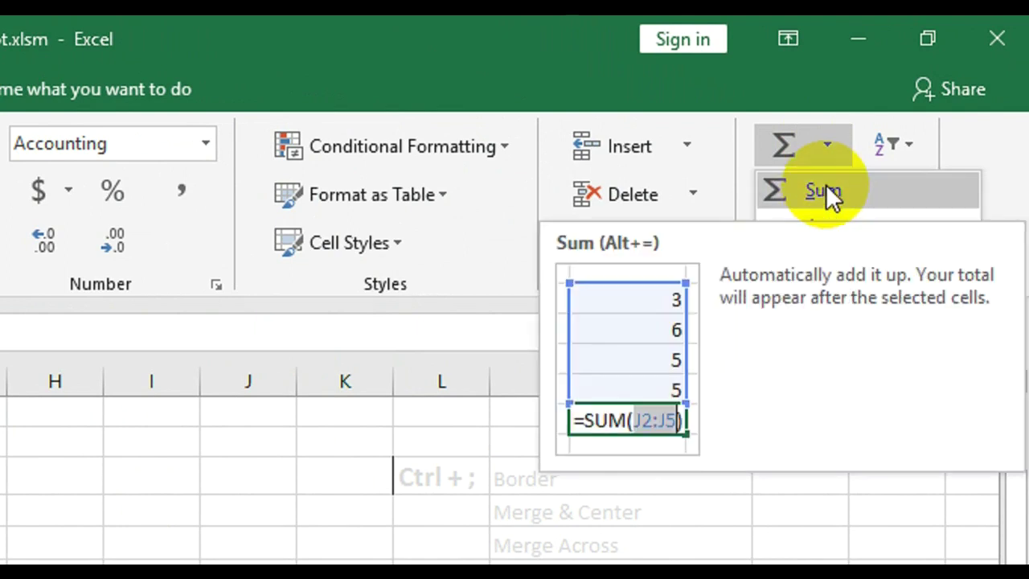
{"action": "left_click", "coordinate": [826, 187]}
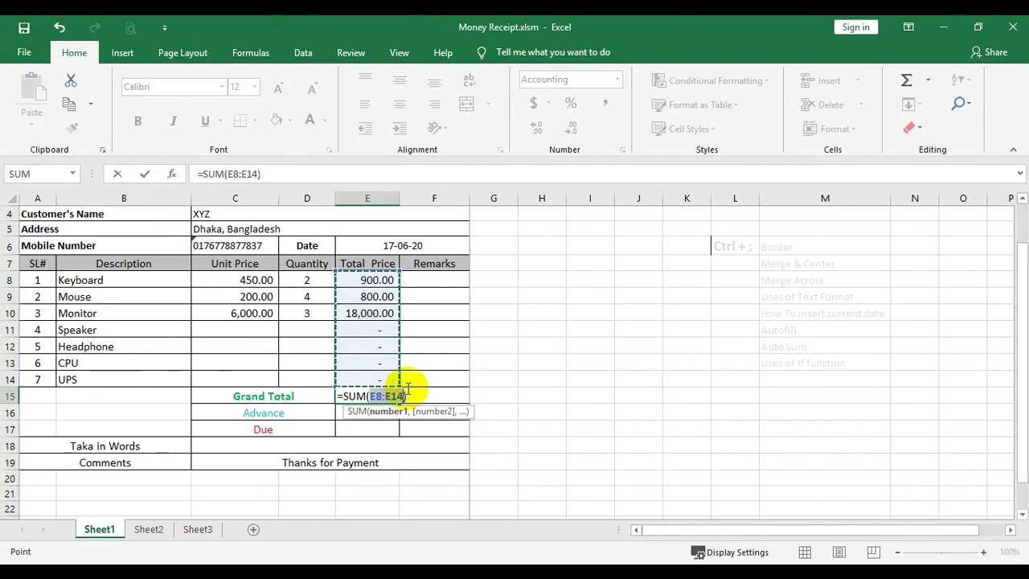
{"action": "key", "text": "Return"}
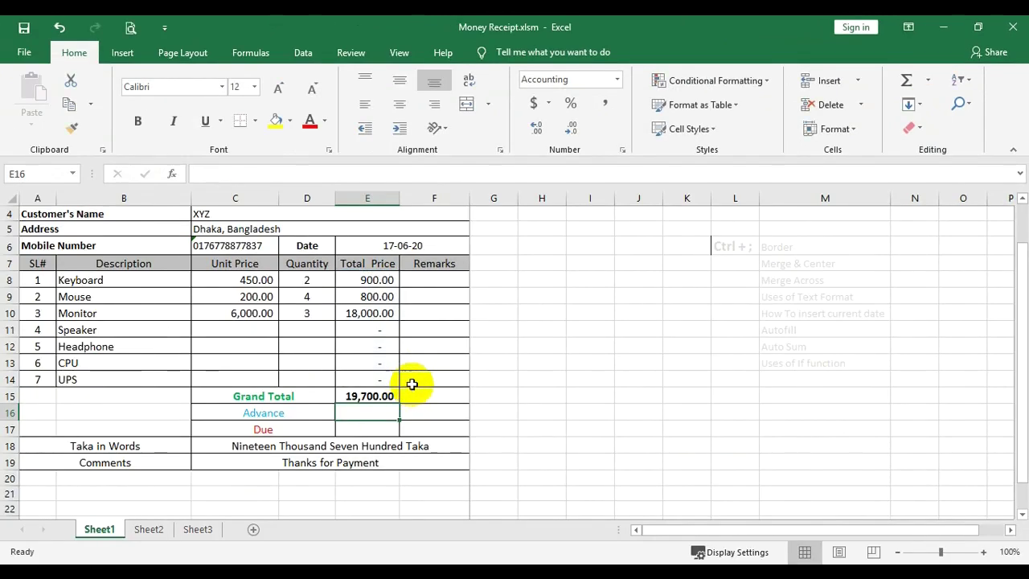
Enter Speaker at 700 × 3
{"action": "left_click", "coordinate": [262, 330]}
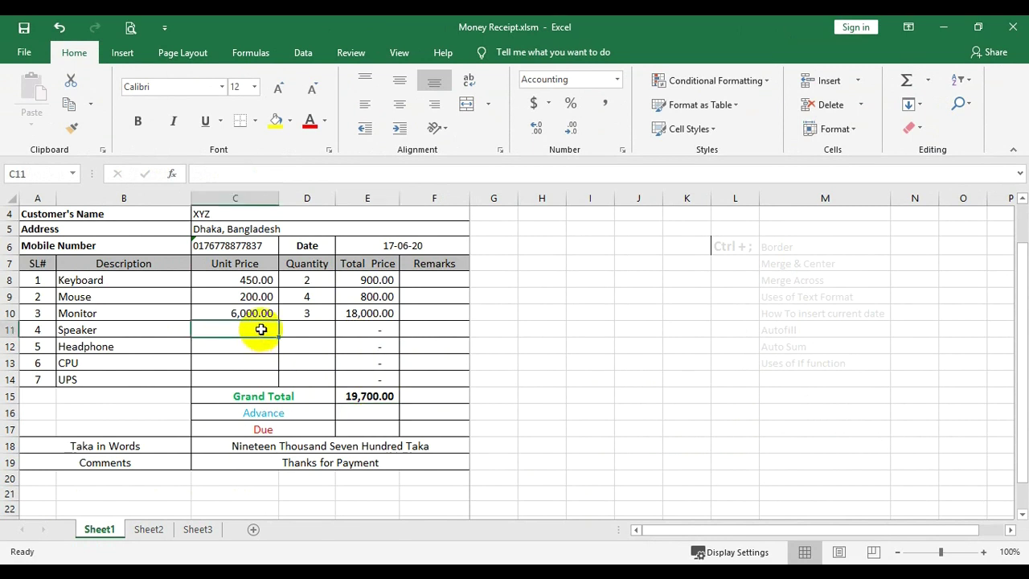
{"action": "type", "text": "7"}
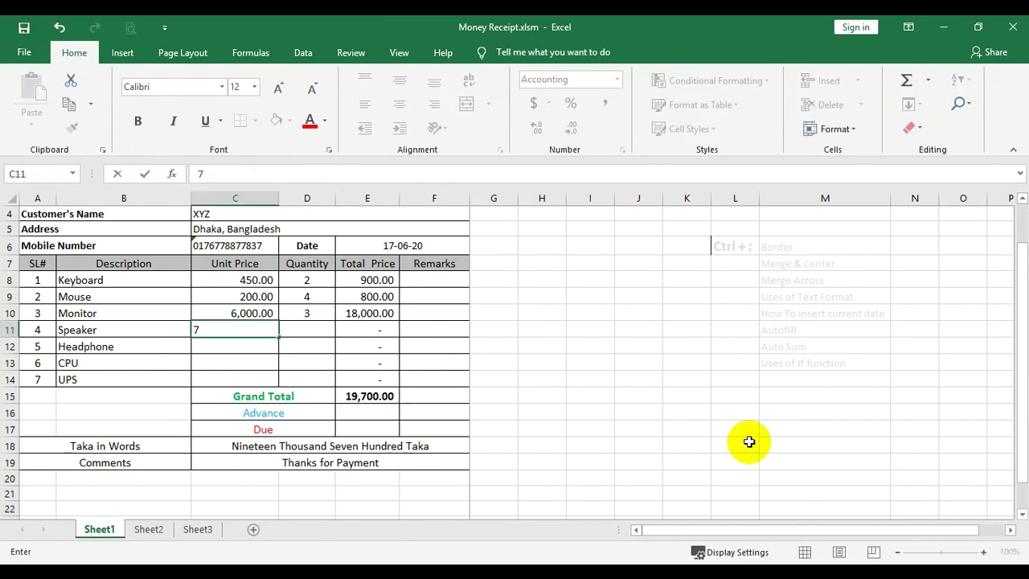
{"action": "type", "text": "00"}
{"action": "key", "text": "Tab"}
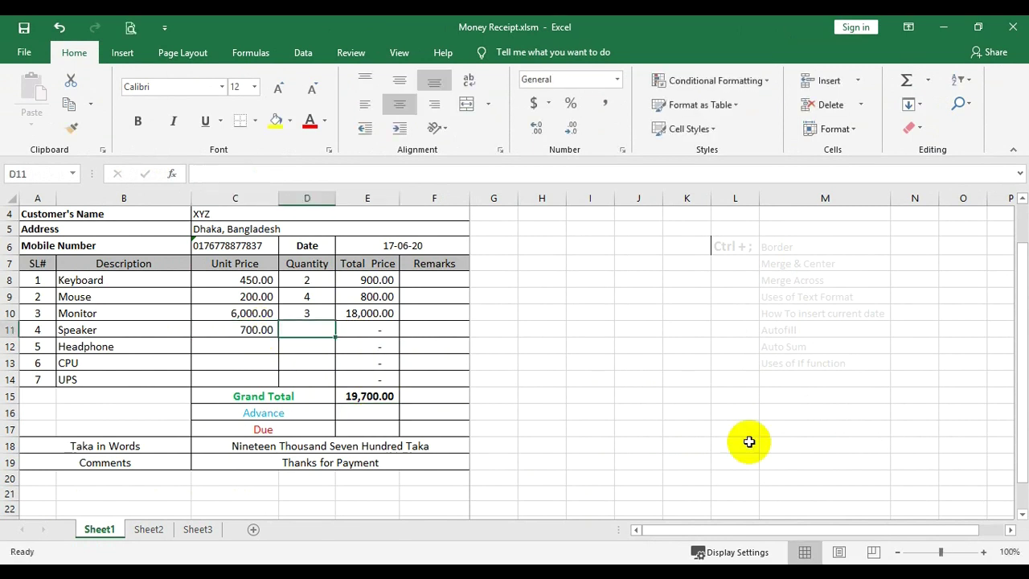
{"action": "type", "text": "3"}
{"action": "key", "text": "Tab"}
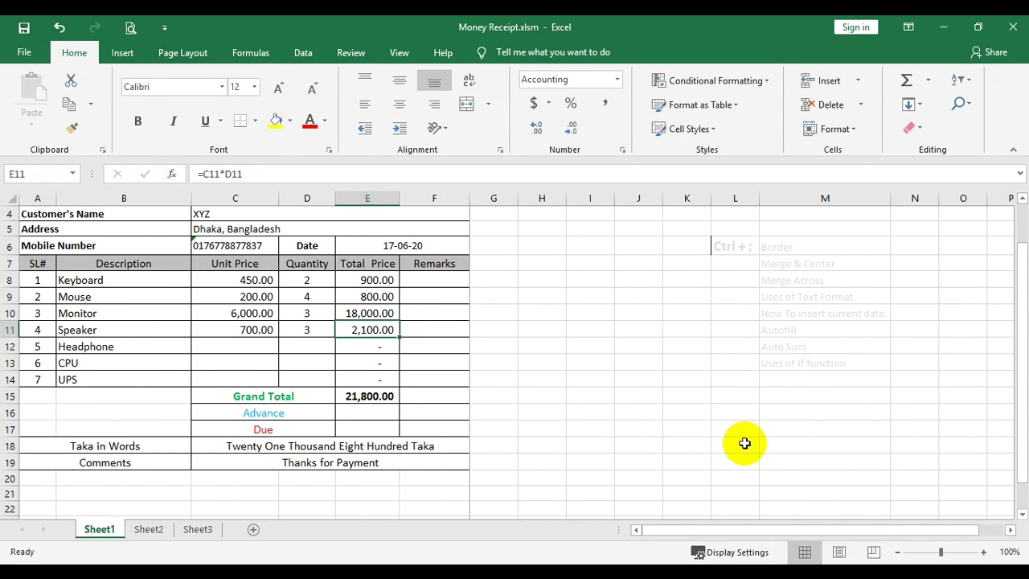
Enter Headphone at 500 × 5, correcting the price, and check the Grand Total and words
{"action": "left_click", "coordinate": [249, 346]}
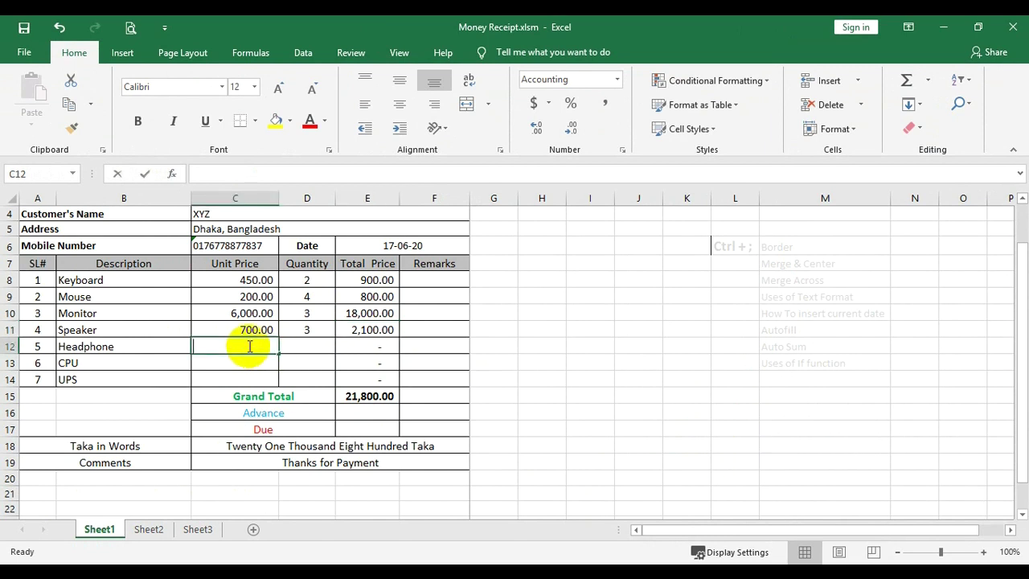
{"action": "type", "text": "5,000"}
{"action": "key", "text": "Tab"}
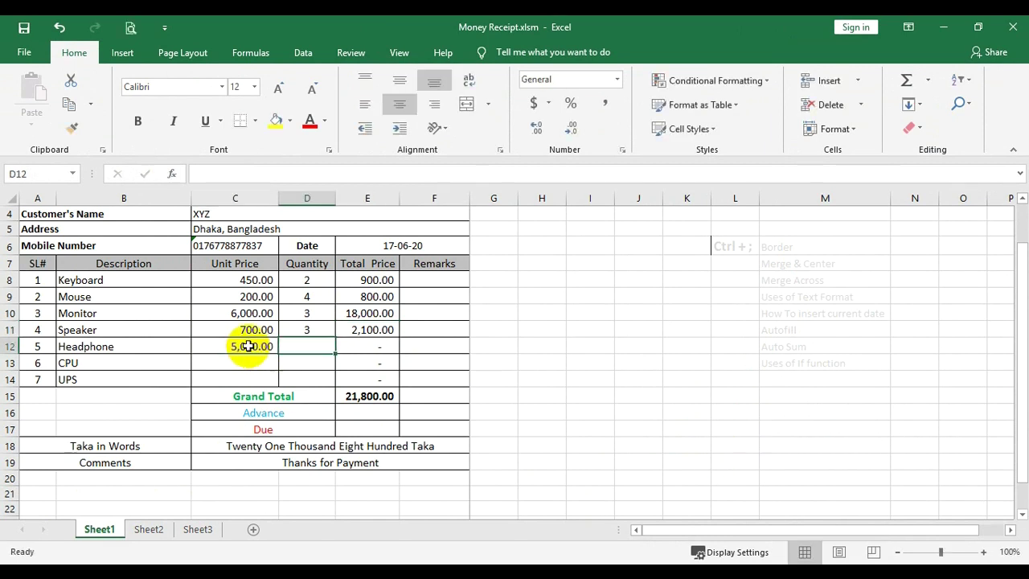
{"action": "left_click", "coordinate": [253, 345]}
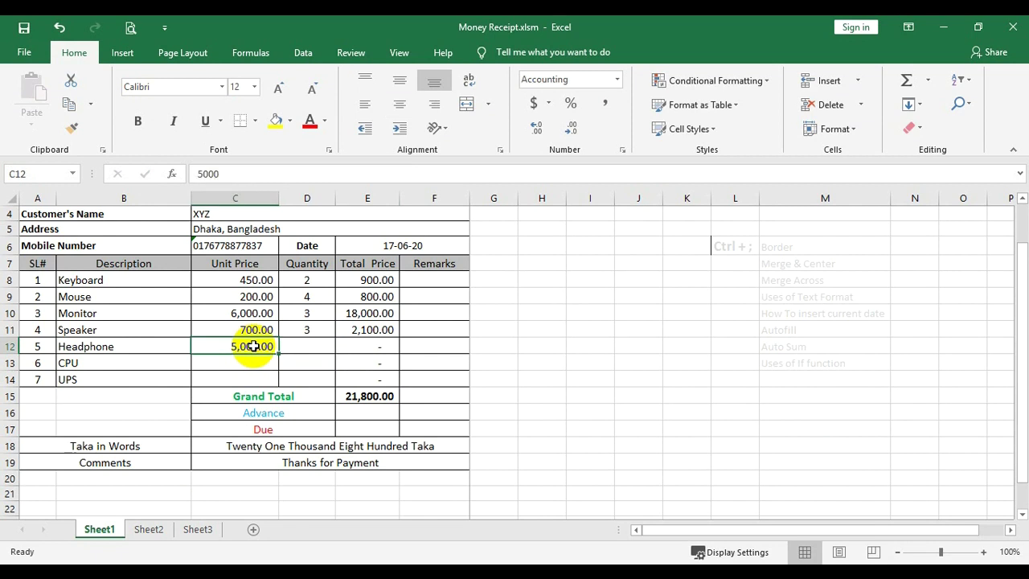
{"action": "type", "text": "5000"}
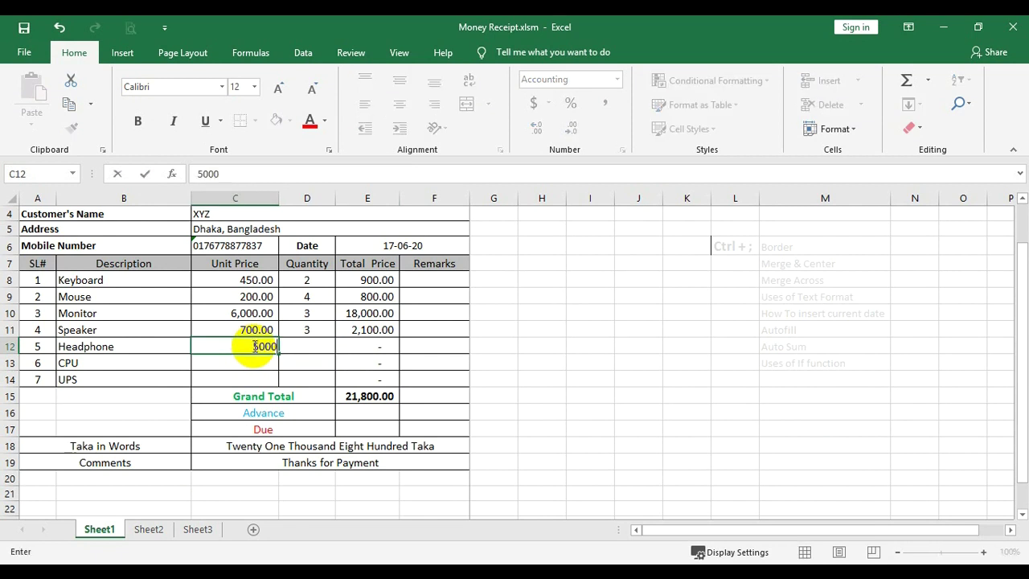
{"action": "key", "text": "Tab"}
{"action": "type", "text": "5"}
{"action": "key", "text": "ctrl+Return"}
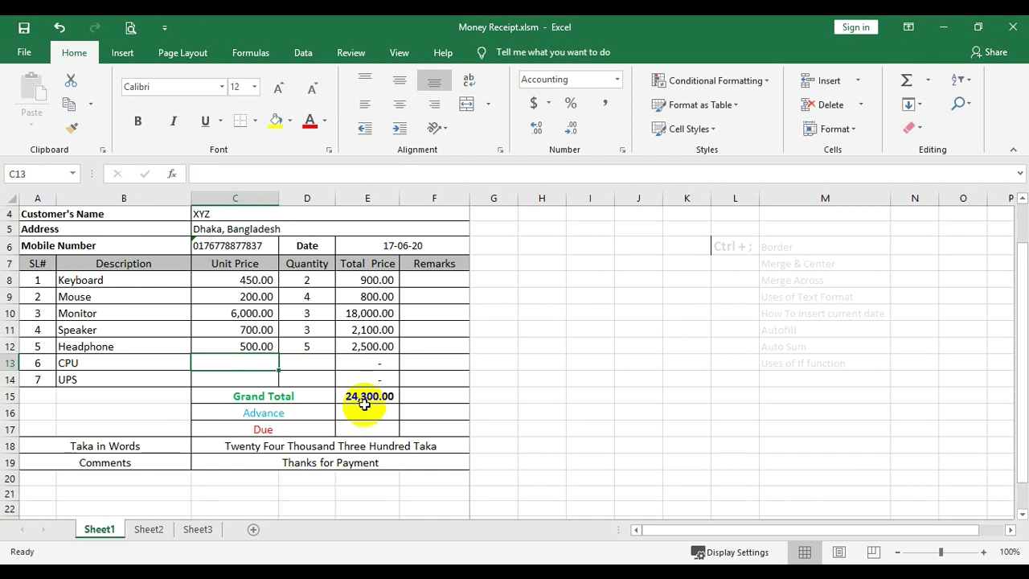
{"action": "left_click", "coordinate": [367, 397]}
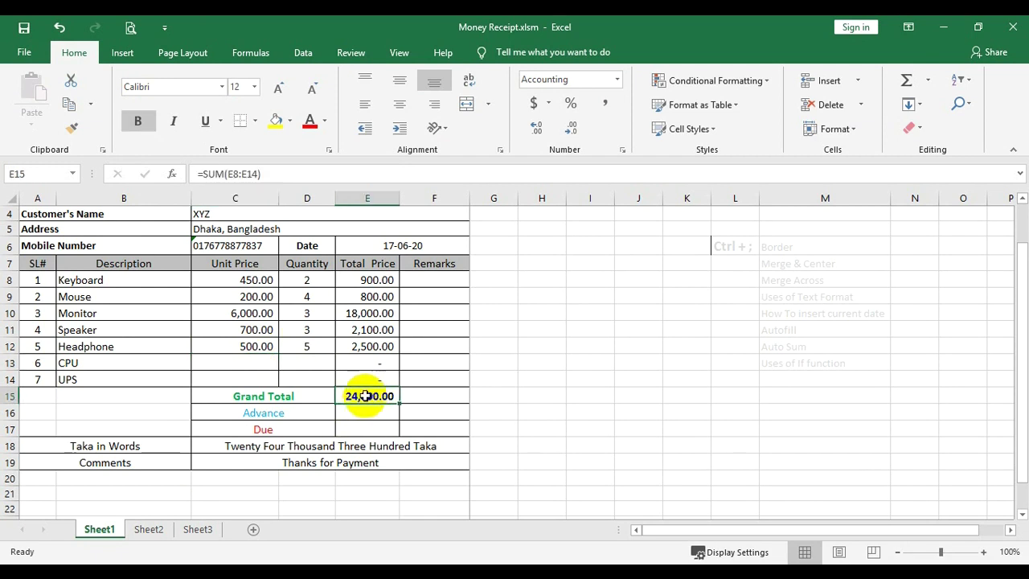
{"action": "left_click", "coordinate": [288, 446]}
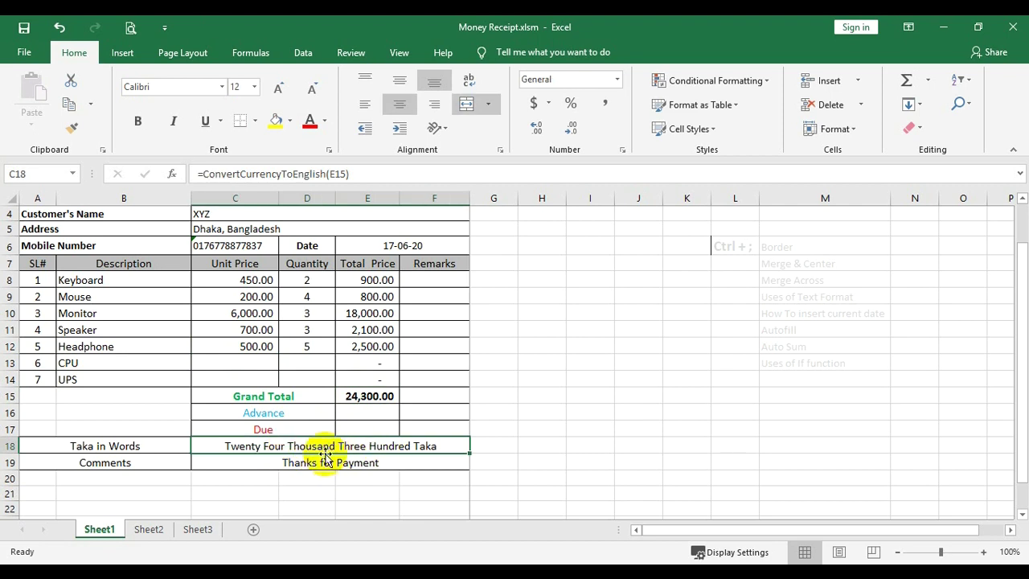
Enter CPU at 15,000 × 2, raising Grand Total to 54,300.00 (Fifty Four Thousand Three Hundred Taka)
{"action": "left_click", "coordinate": [265, 366]}
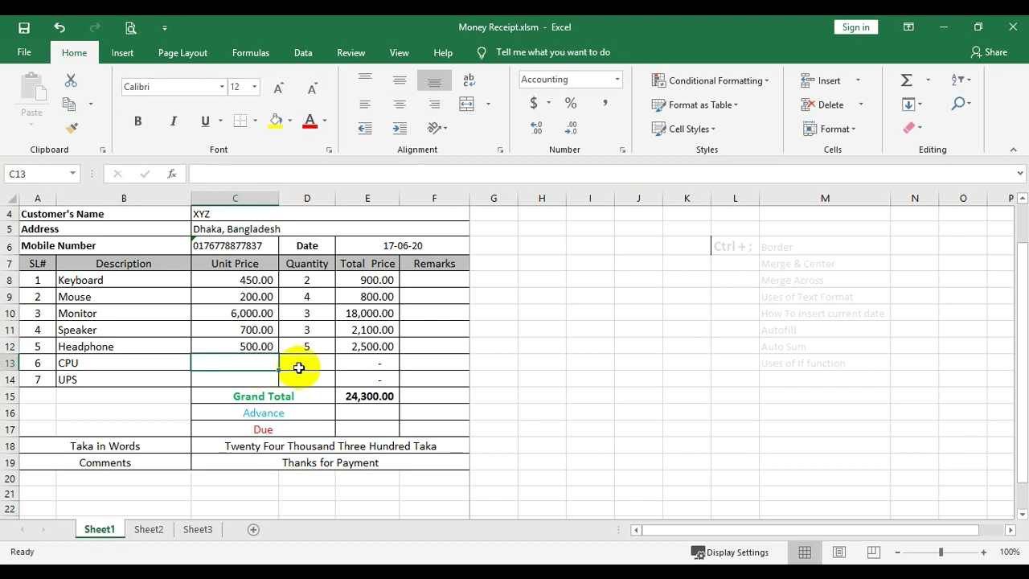
{"action": "type", "text": "15000"}
{"action": "left_click", "coordinate": [298, 368]}
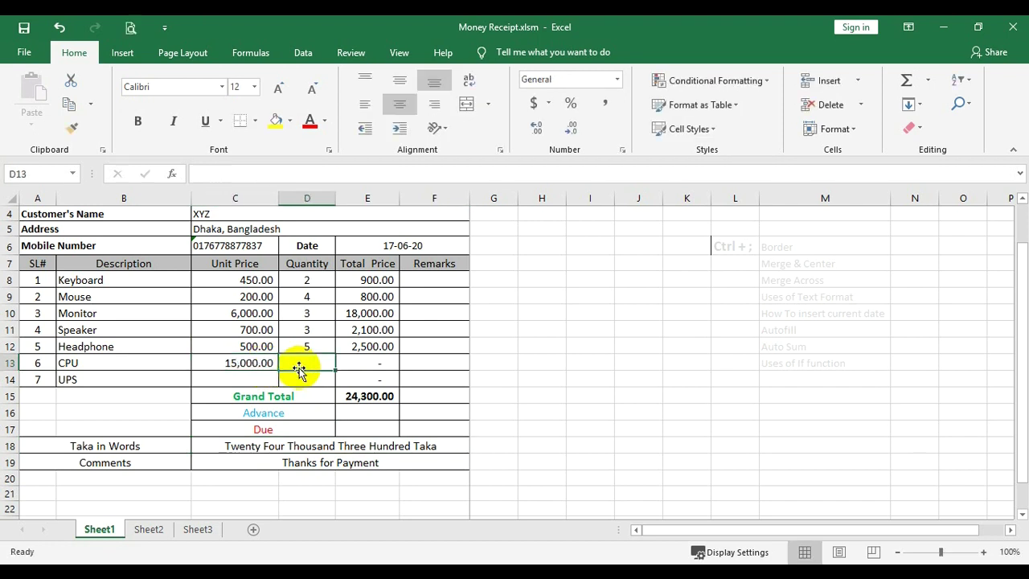
{"action": "type", "text": "2"}
{"action": "key", "text": "Tab"}
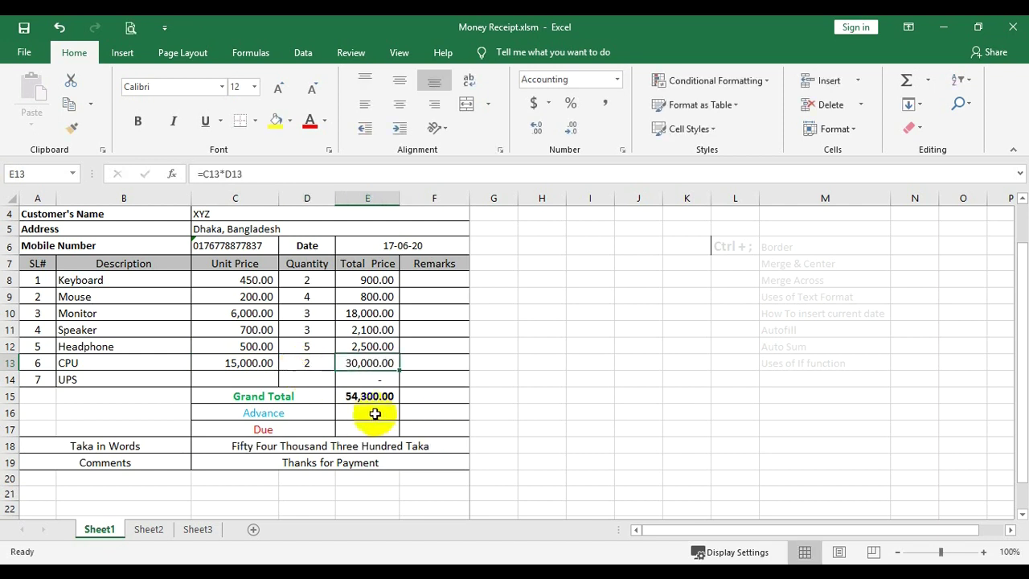
{"action": "left_click", "coordinate": [373, 396]}
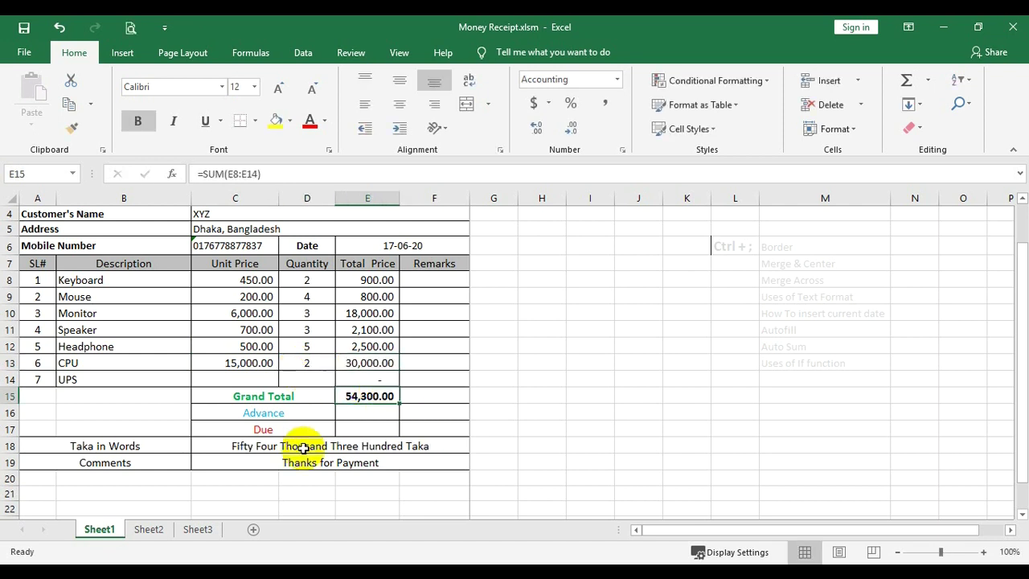
{"action": "left_click", "coordinate": [269, 448]}
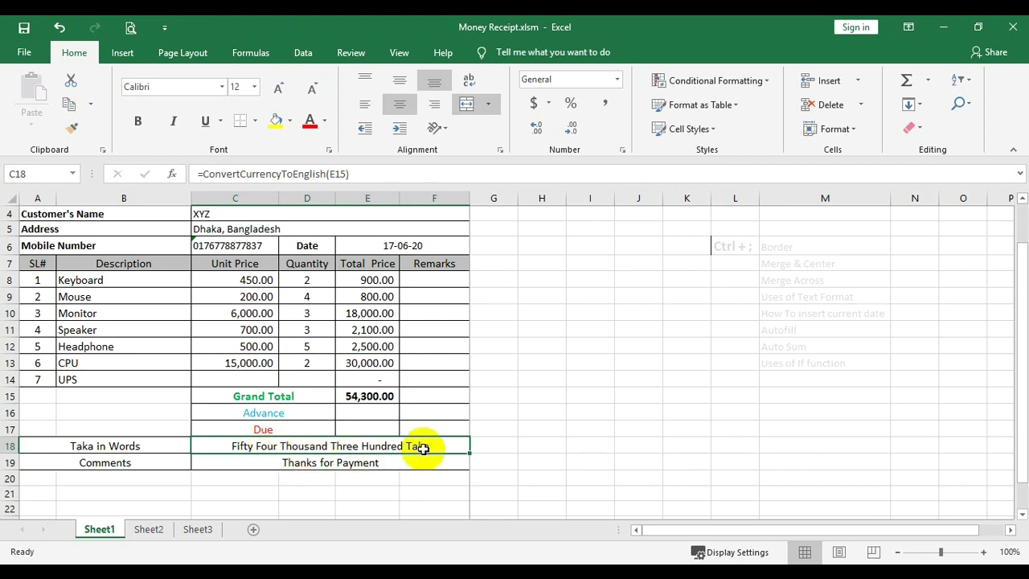
{"action": "left_click", "coordinate": [361, 429]}
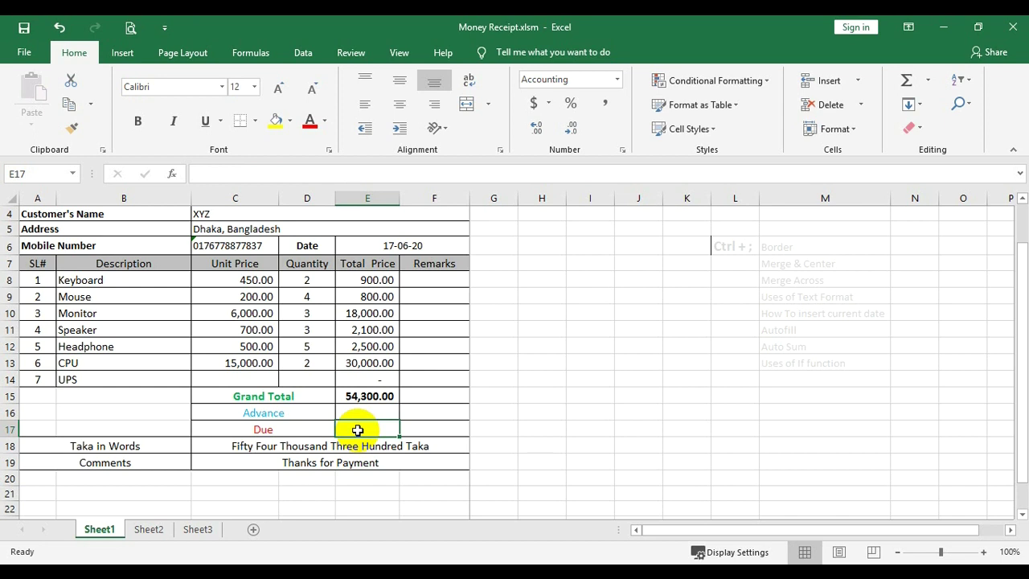
Enter =E15-E16 in the Due cell E17, showing 54,300.00
{"action": "type", "text": "="}
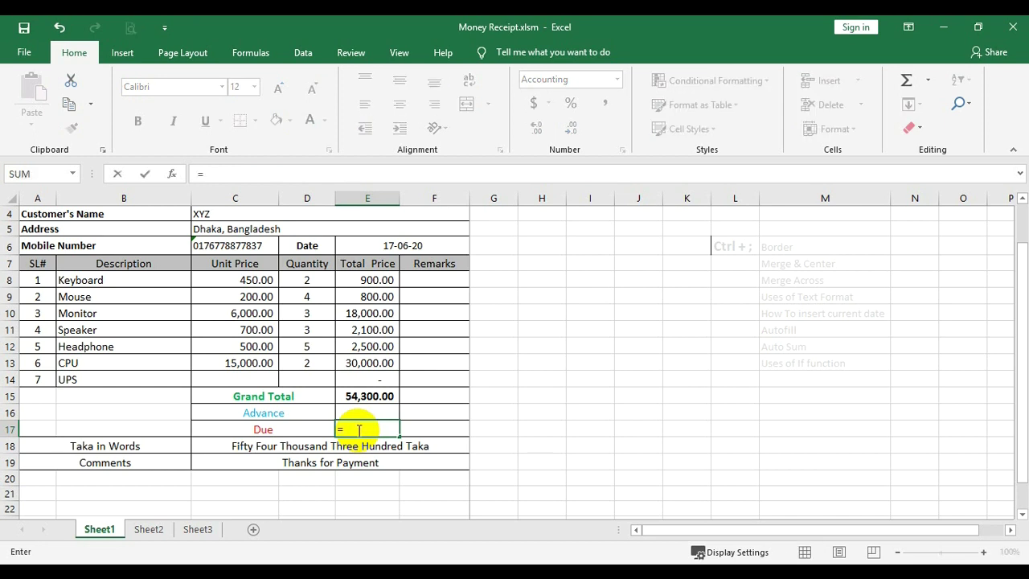
{"action": "key", "text": "BackSpace"}
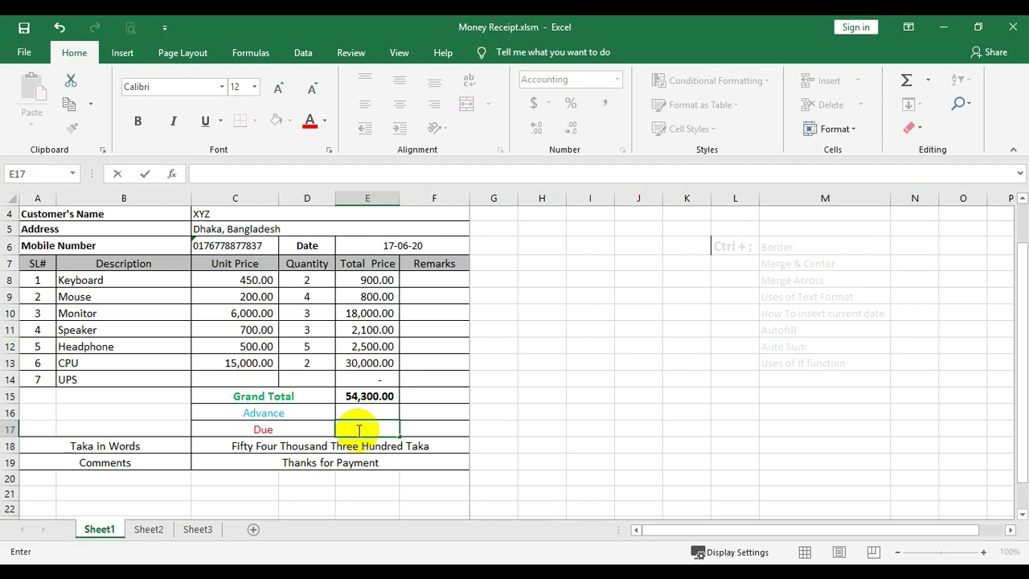
{"action": "type", "text": "="}
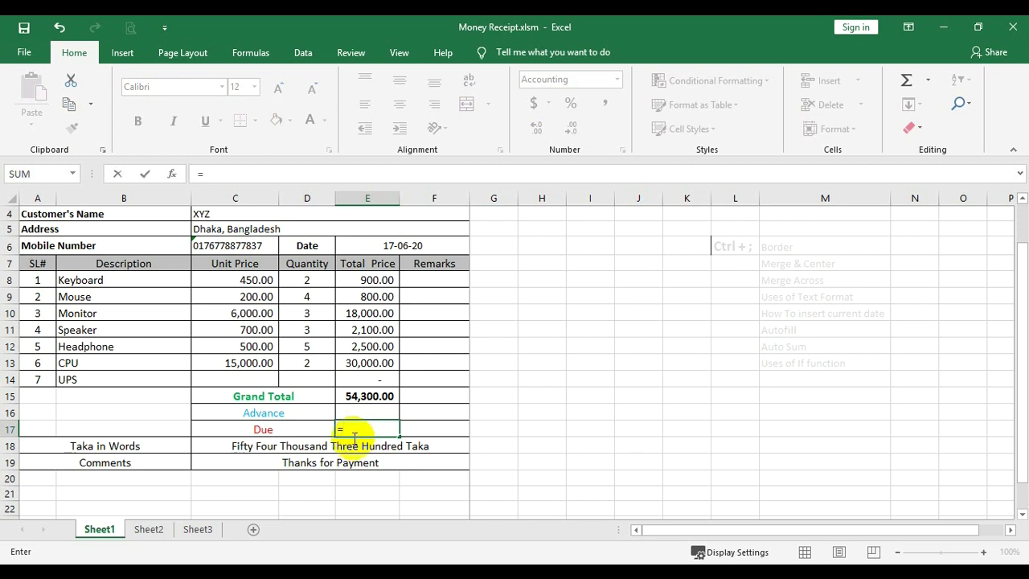
{"action": "left_click", "coordinate": [361, 395]}
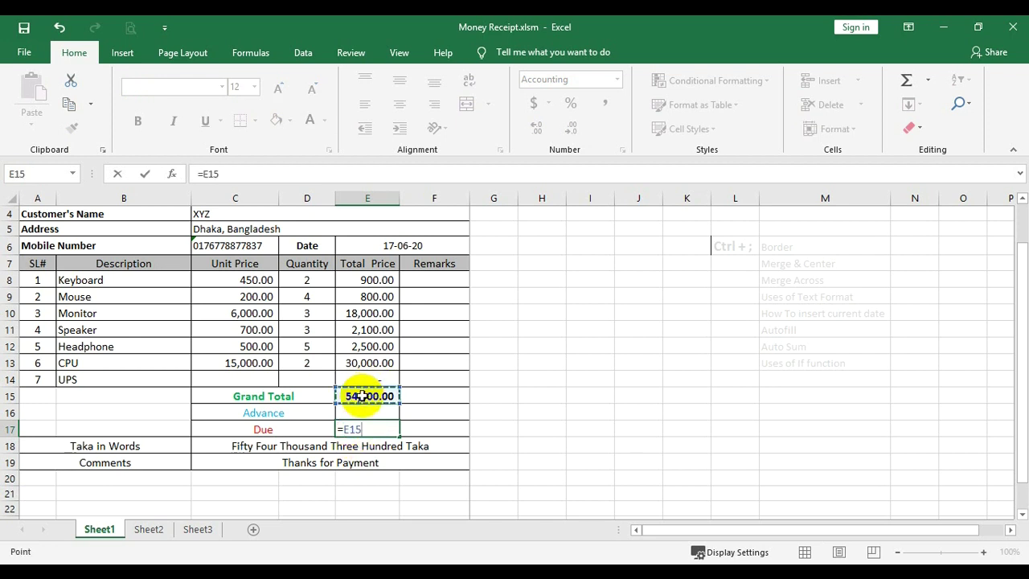
{"action": "type", "text": "-"}
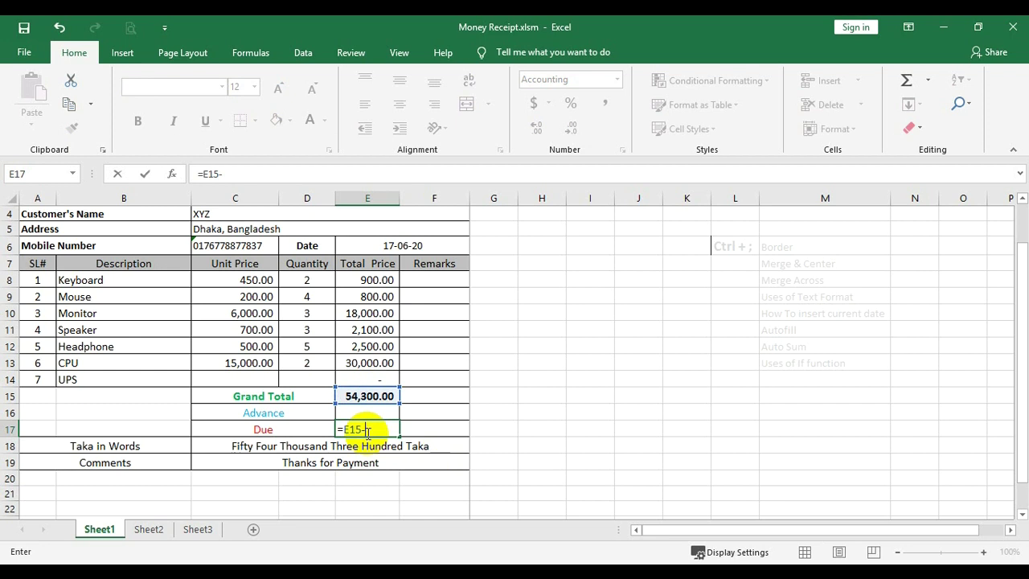
{"action": "left_click", "coordinate": [373, 412]}
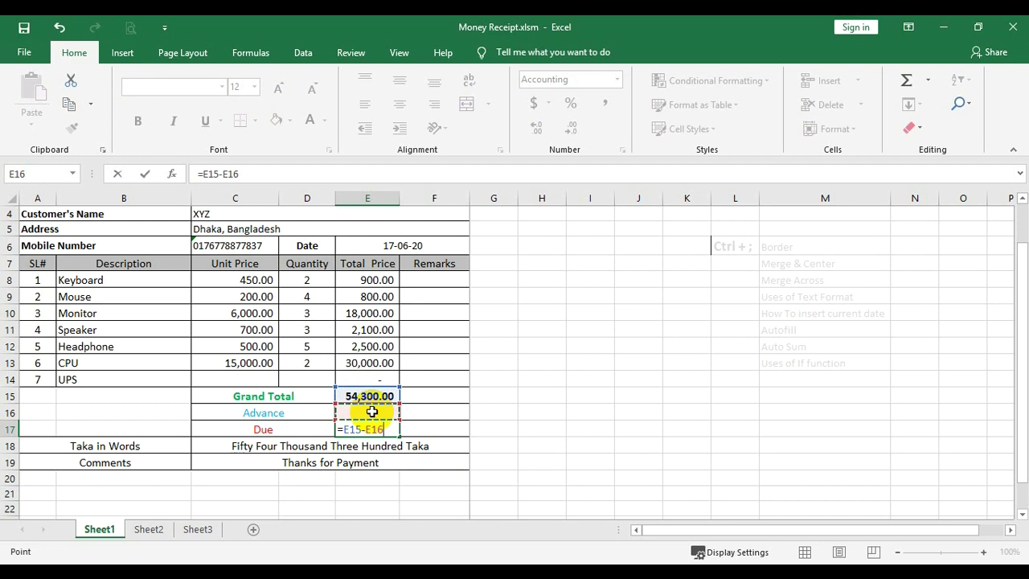
{"action": "key", "text": "Return"}
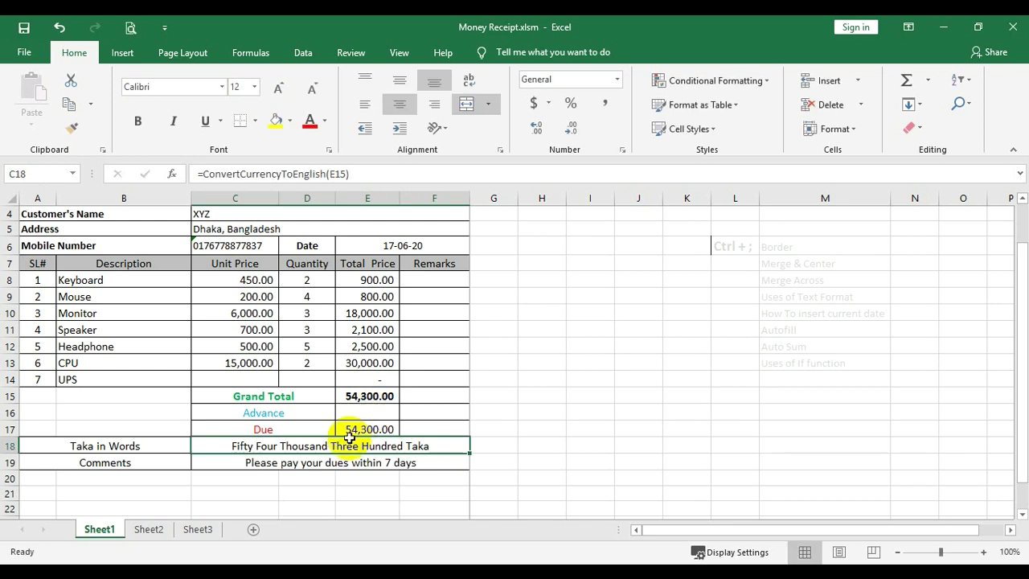
{"action": "left_click", "coordinate": [358, 429]}
{"action": "left_click", "coordinate": [356, 414]}
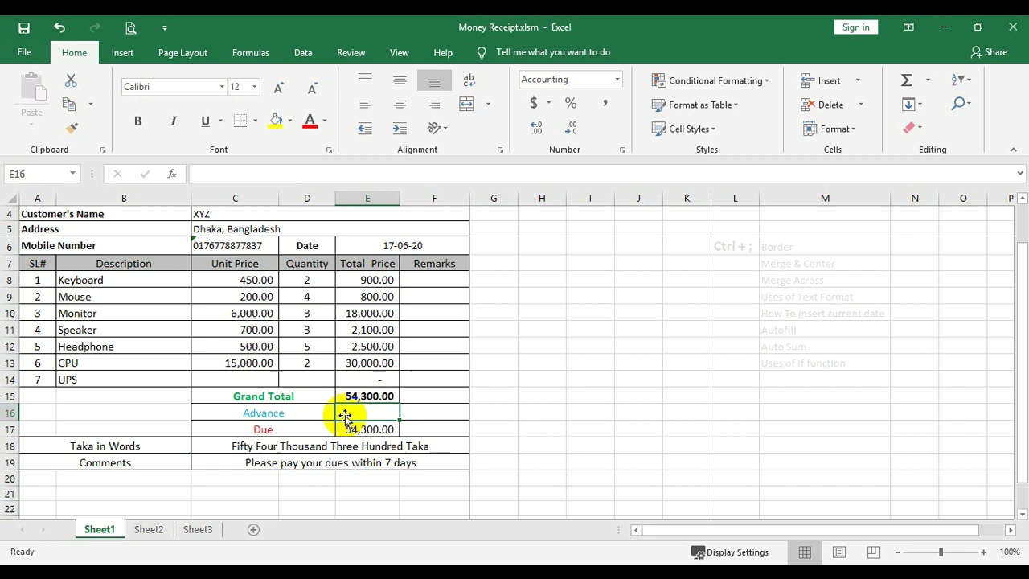
Enter a 54,300.00 Advance so Due becomes zero, and delete the old Comments formula in C19
{"action": "left_click", "coordinate": [368, 431]}
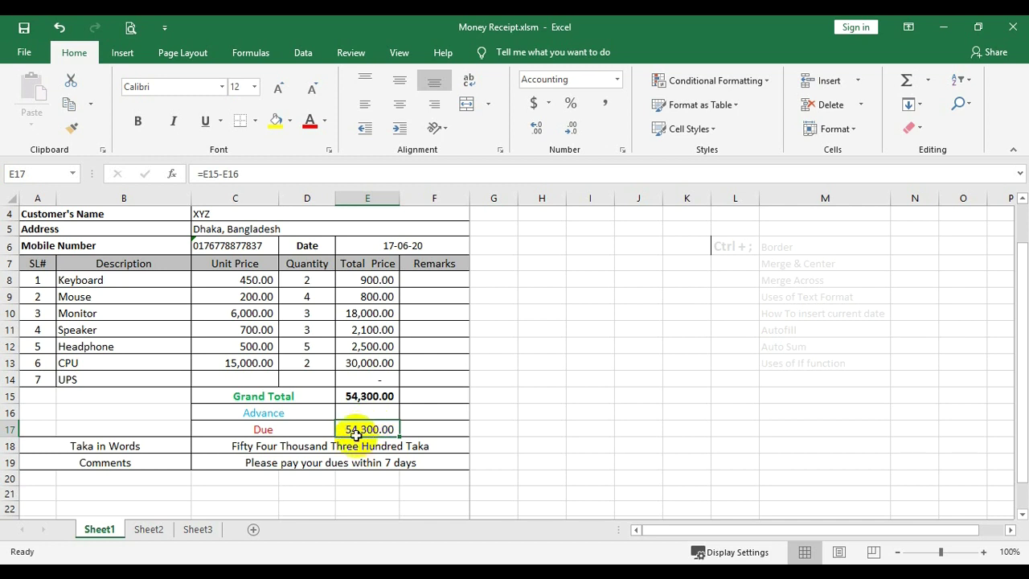
{"action": "left_click", "coordinate": [287, 467]}
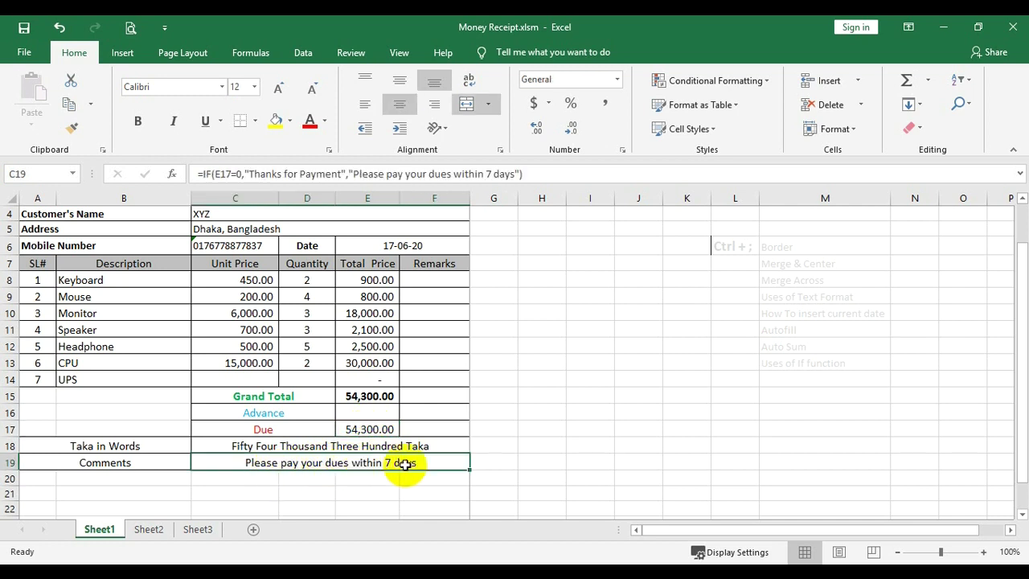
{"action": "left_click", "coordinate": [366, 413]}
{"action": "type", "text": "54300"}
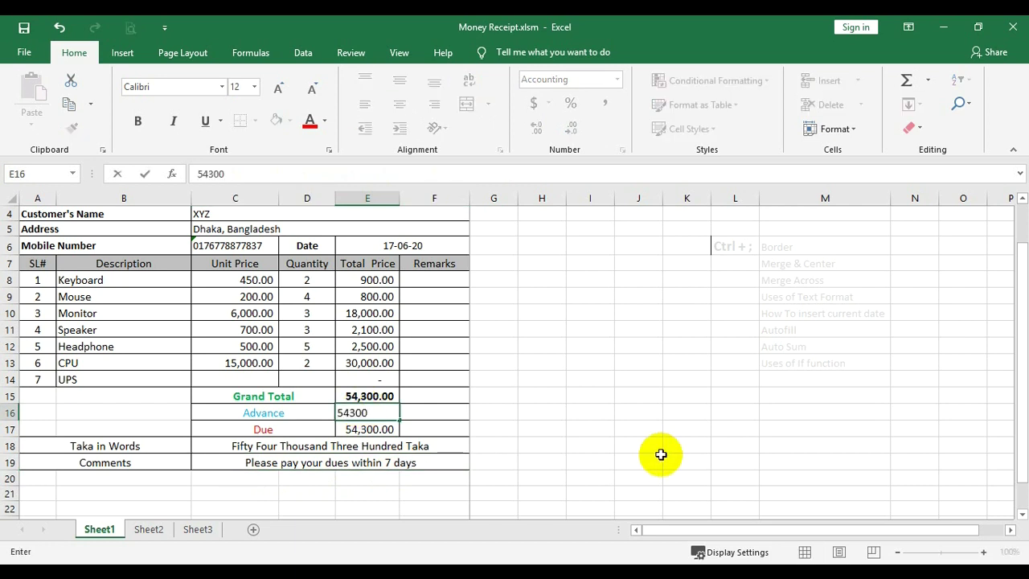
{"action": "key", "text": "Return"}
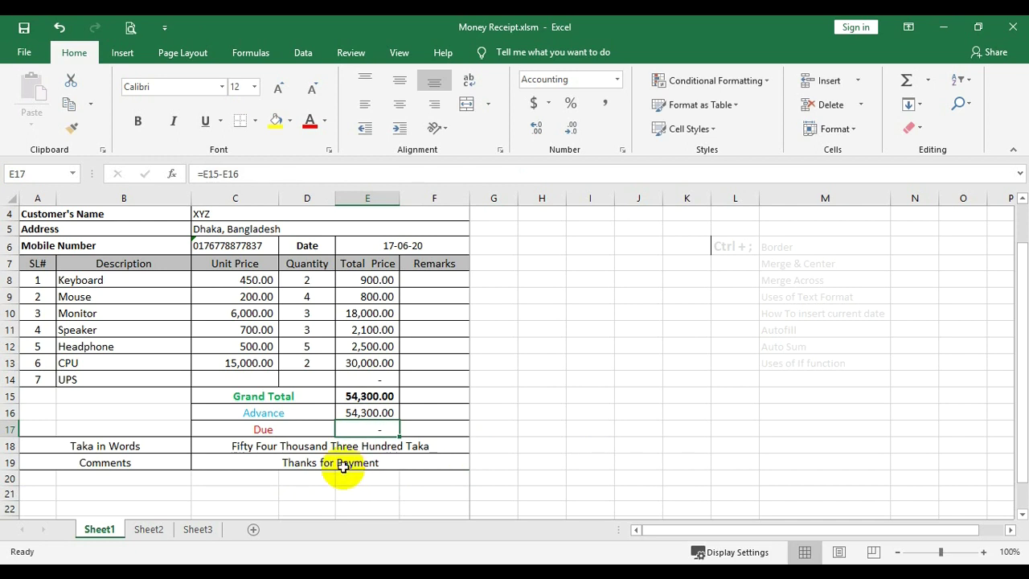
{"action": "left_click", "coordinate": [352, 462]}
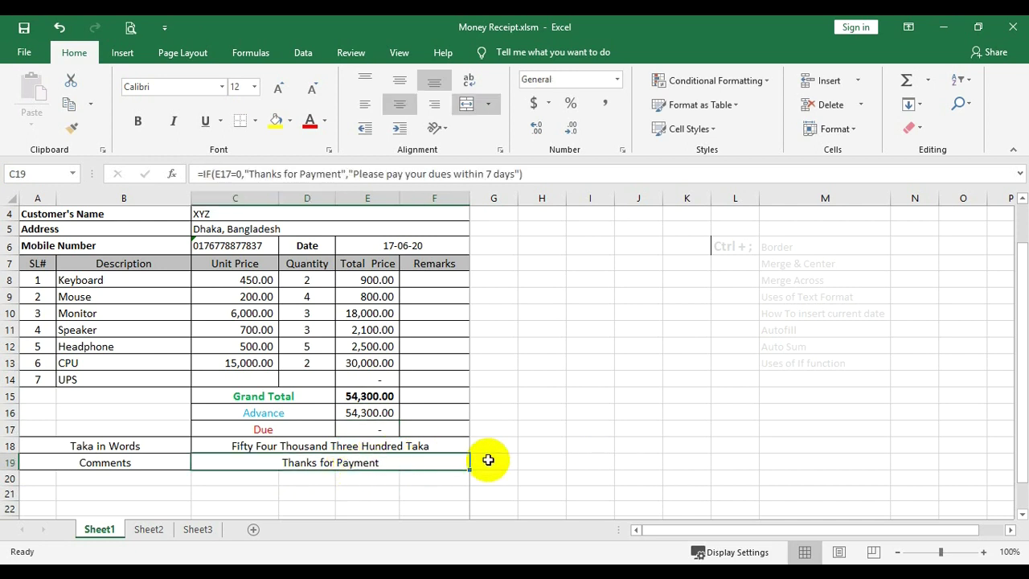
{"action": "key", "text": "Delete"}
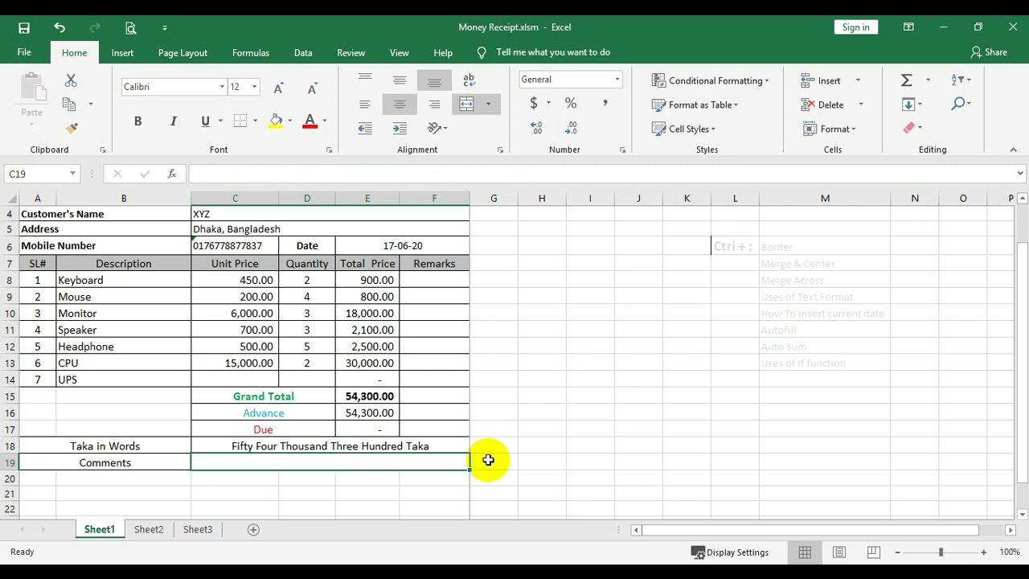
In C19, build the IF formula testing E17=0 with 'Thanks for Payment' as the true result
{"action": "type", "text": "="}
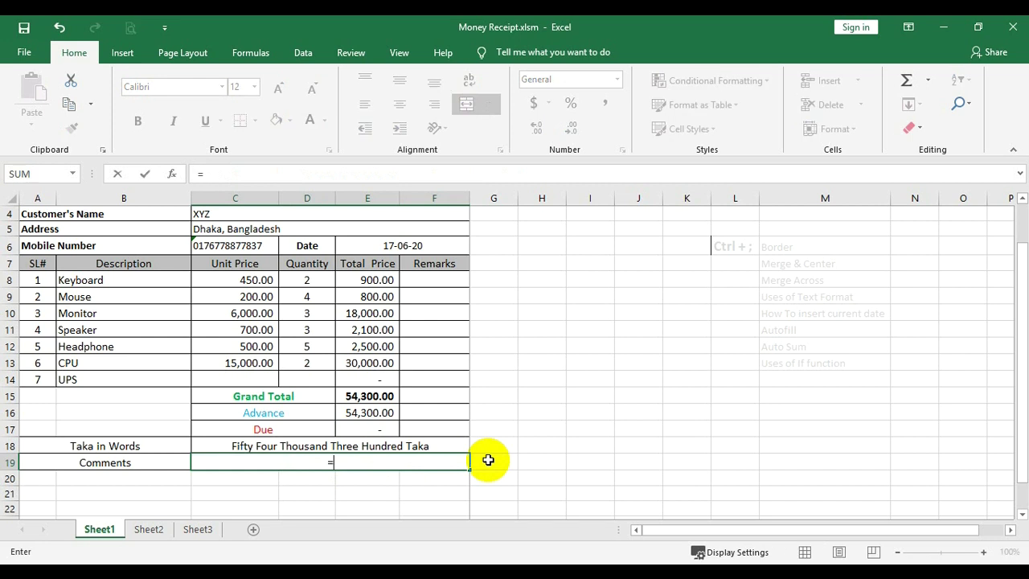
{"action": "type", "text": "if("}
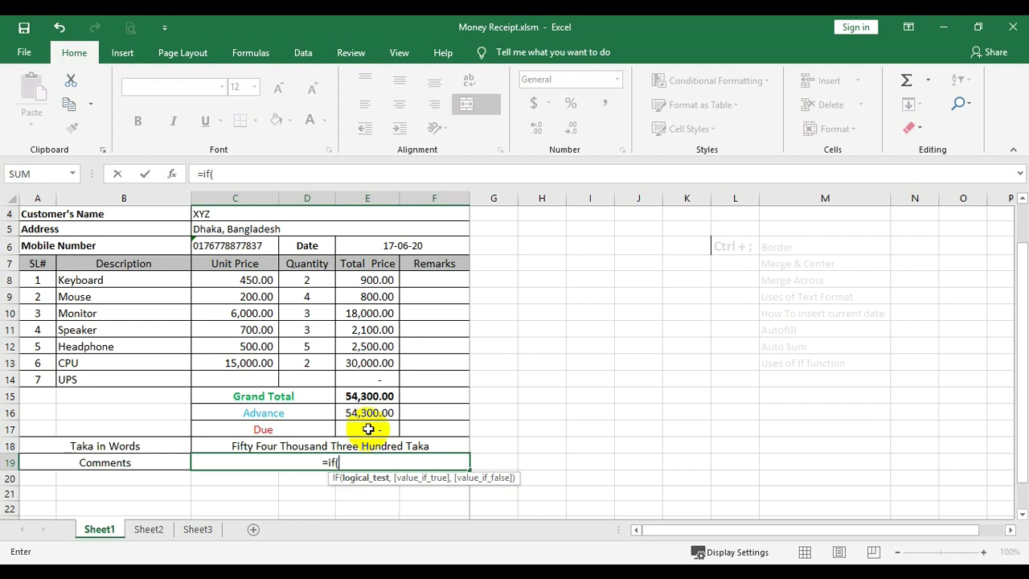
{"action": "left_click", "coordinate": [368, 429]}
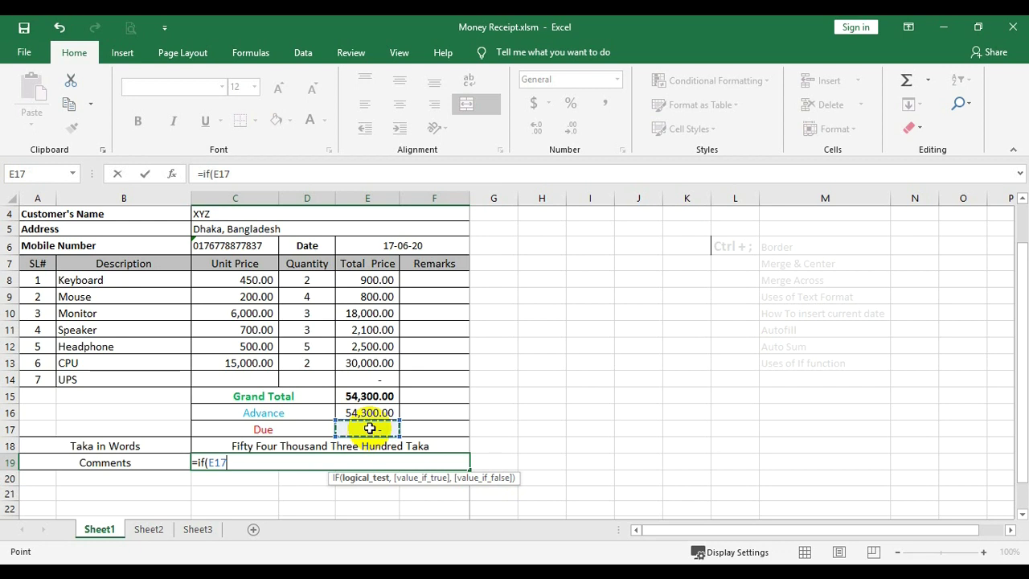
{"action": "type", "text": "="}
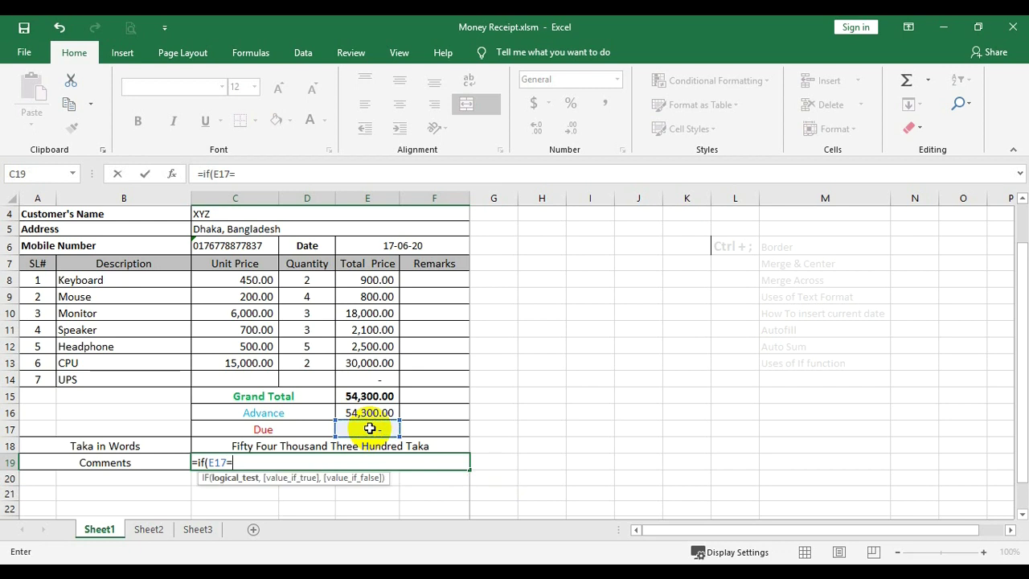
{"action": "type", "text": "0"}
{"action": "type", "text": ","}
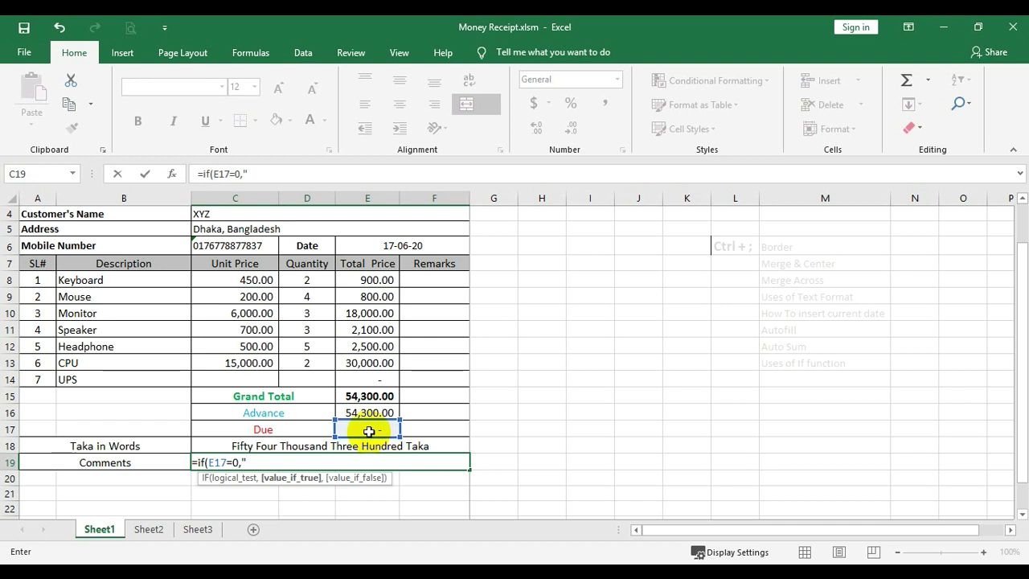
{"action": "left_click", "coordinate": [373, 434]}
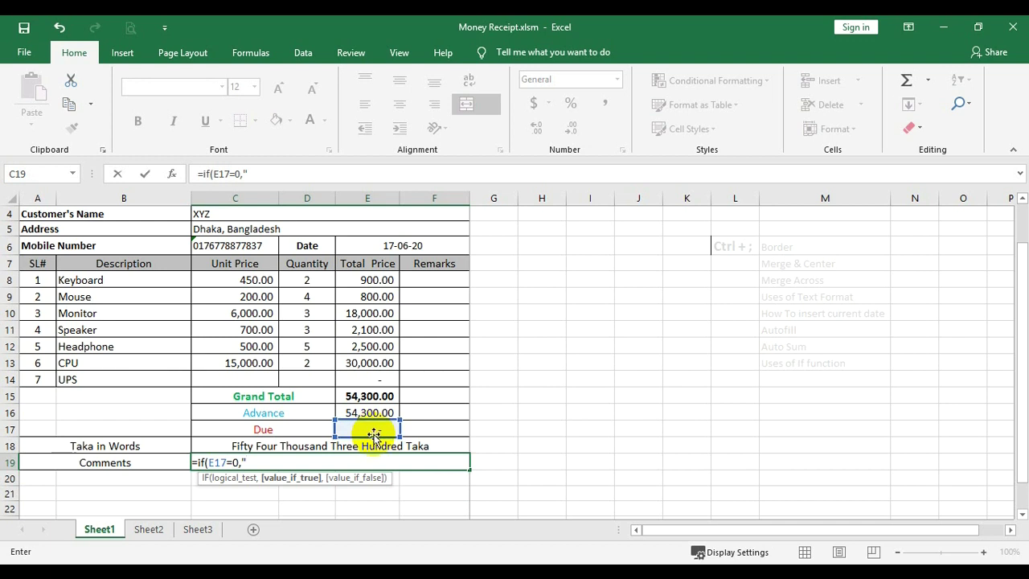
{"action": "type", "text": "Thanks for Payment"}
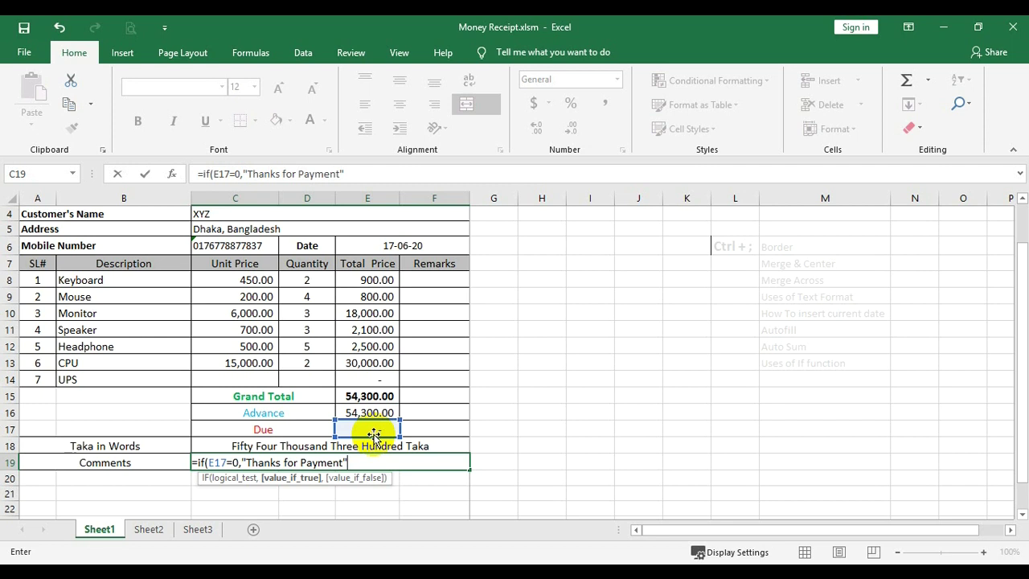
{"action": "type", "text": ",\"Please pay your dues"}
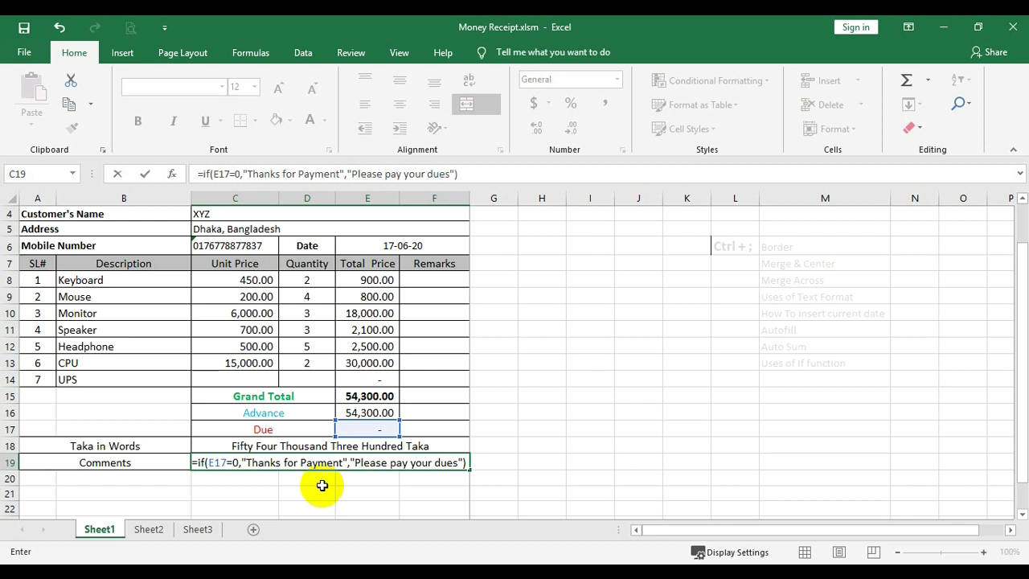
Commit the Comments IF formula and test it by setting Advance to 50,000, so it shows 'Please pay your dues'
{"action": "key", "text": "Return"}
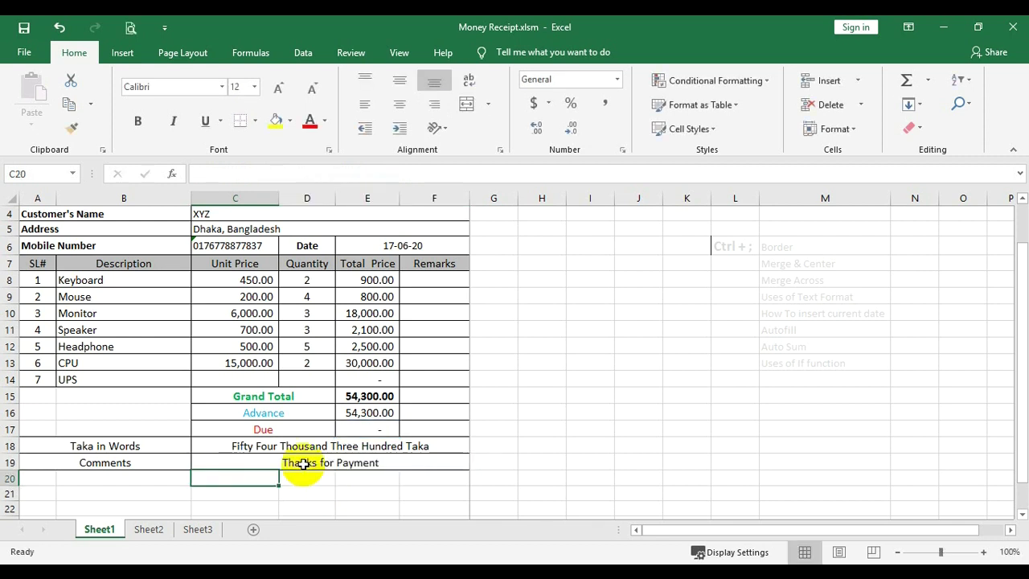
{"action": "left_click", "coordinate": [322, 462]}
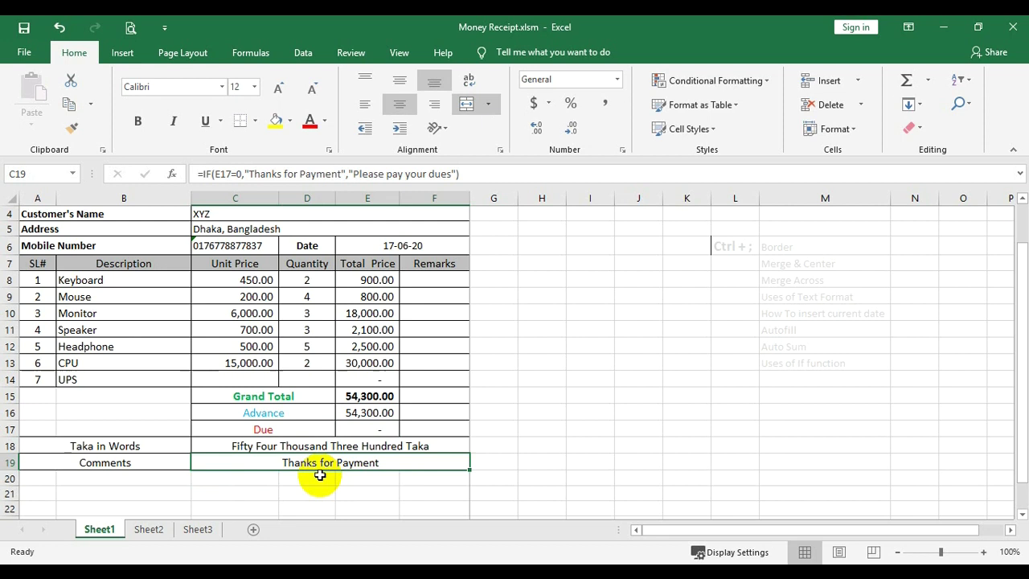
{"action": "left_click", "coordinate": [370, 414]}
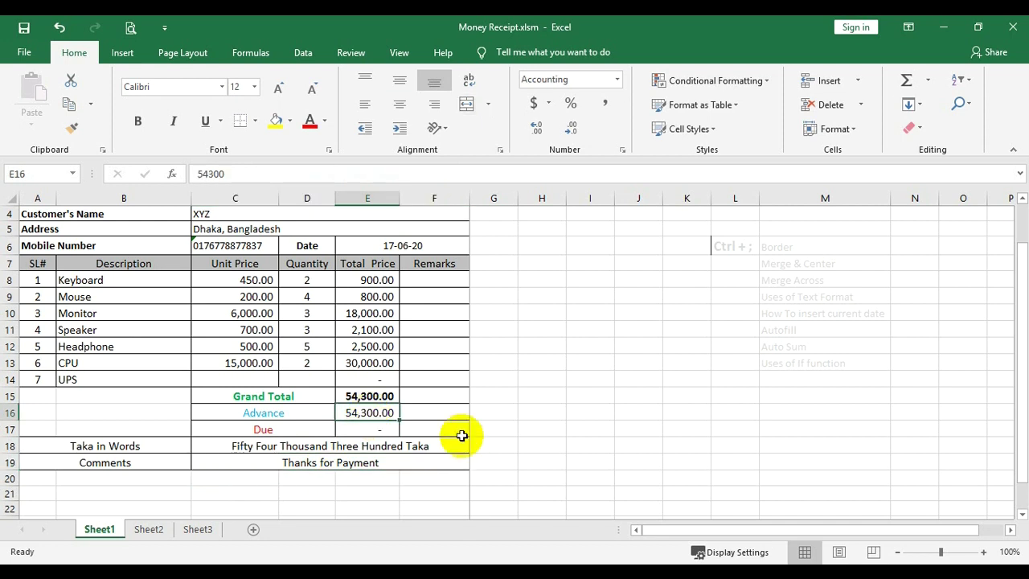
{"action": "type", "text": "5000"}
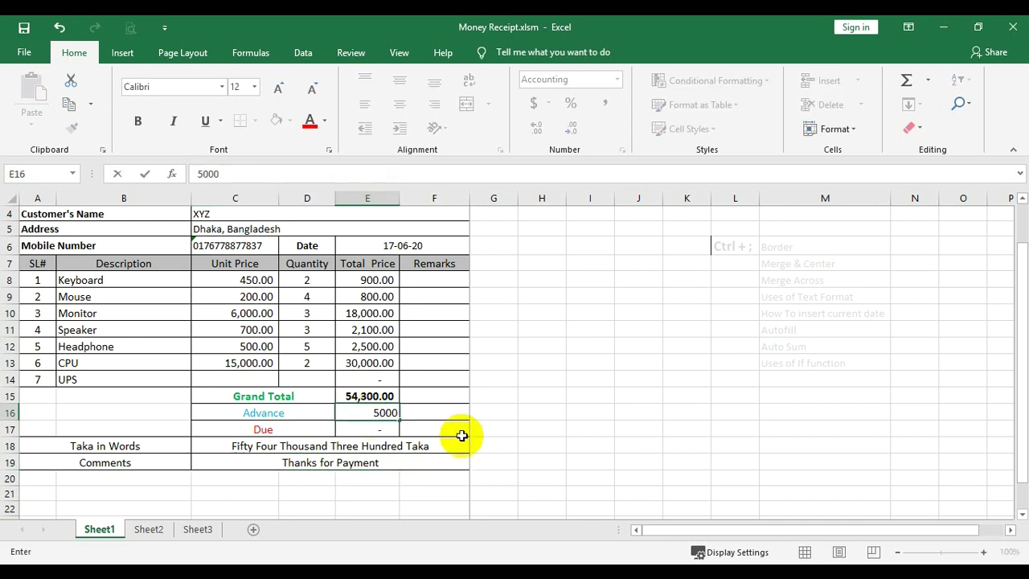
{"action": "key", "text": "Return"}
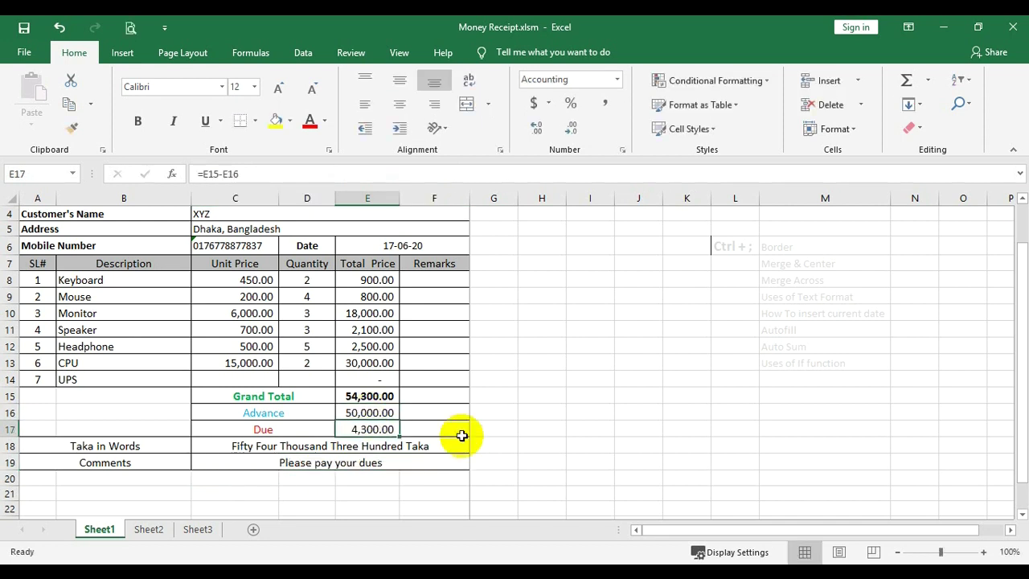
{"action": "left_click", "coordinate": [357, 465]}
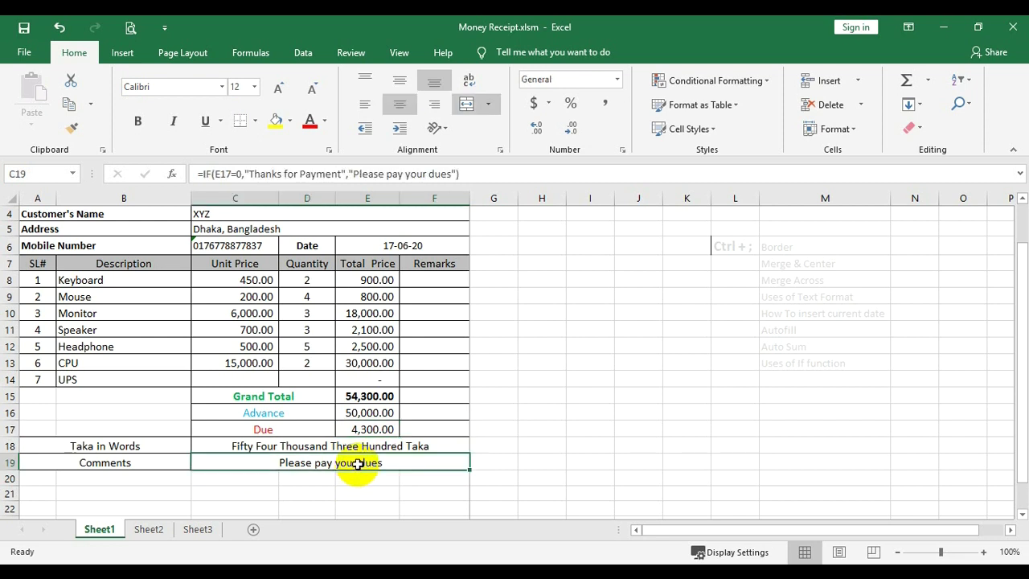
{"action": "left_click", "coordinate": [302, 492]}
{"action": "left_click", "coordinate": [328, 465]}
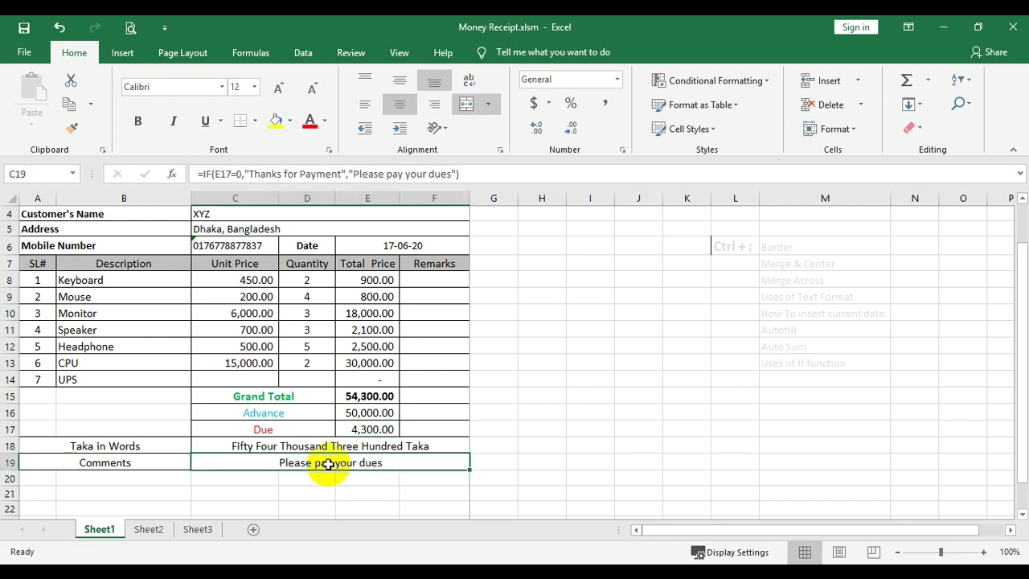
{"action": "scroll", "coordinate": [328, 465], "scroll_direction": "down", "scroll_amount": 3}
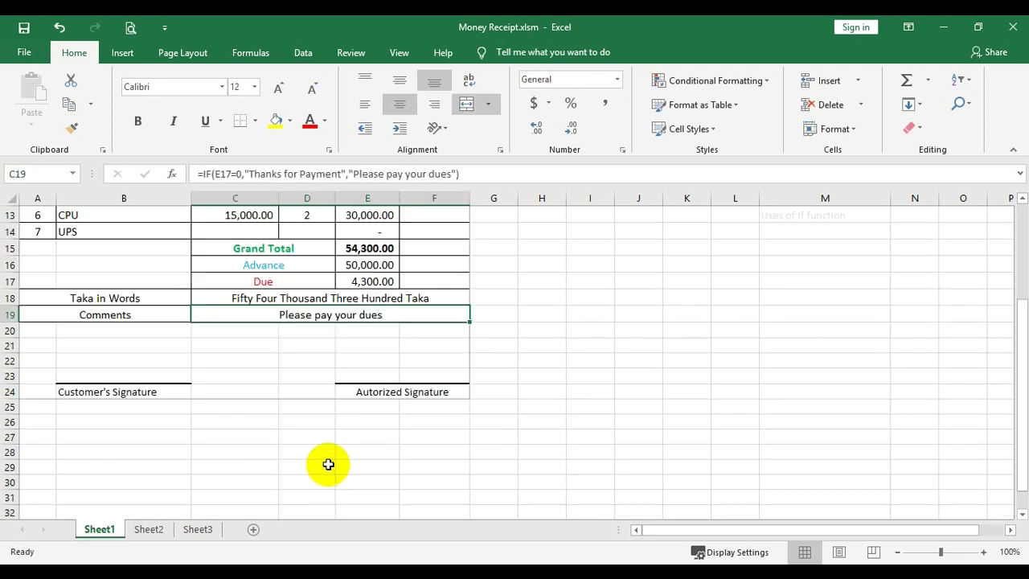
Remove all borders from the signature area B23:F24
{"action": "left_click", "coordinate": [90, 392]}
{"action": "left_click", "coordinate": [134, 374]}
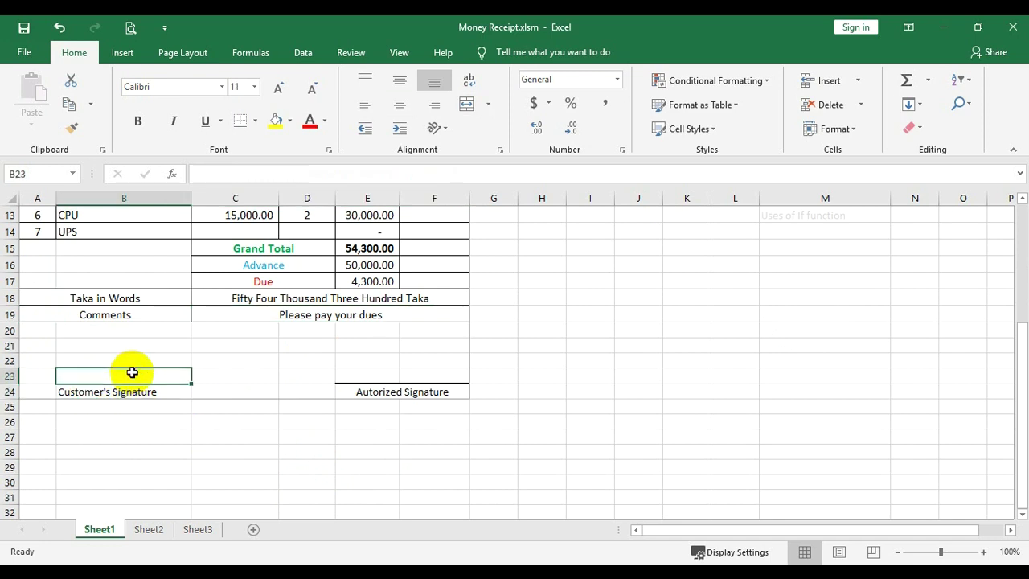
{"action": "left_click_drag", "start_coordinate": [90, 377], "coordinate": [372, 394]}
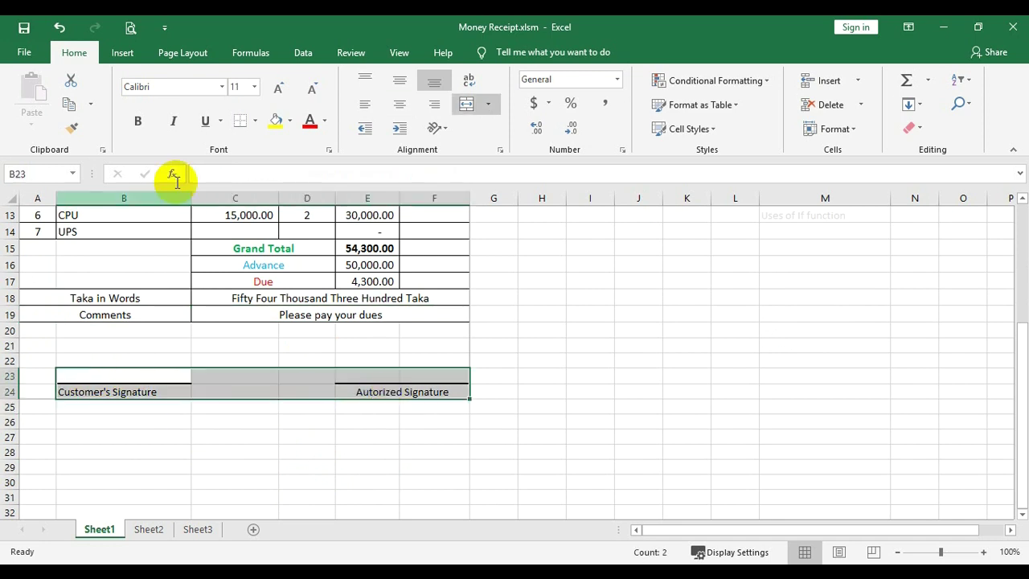
{"action": "left_click", "coordinate": [255, 123]}
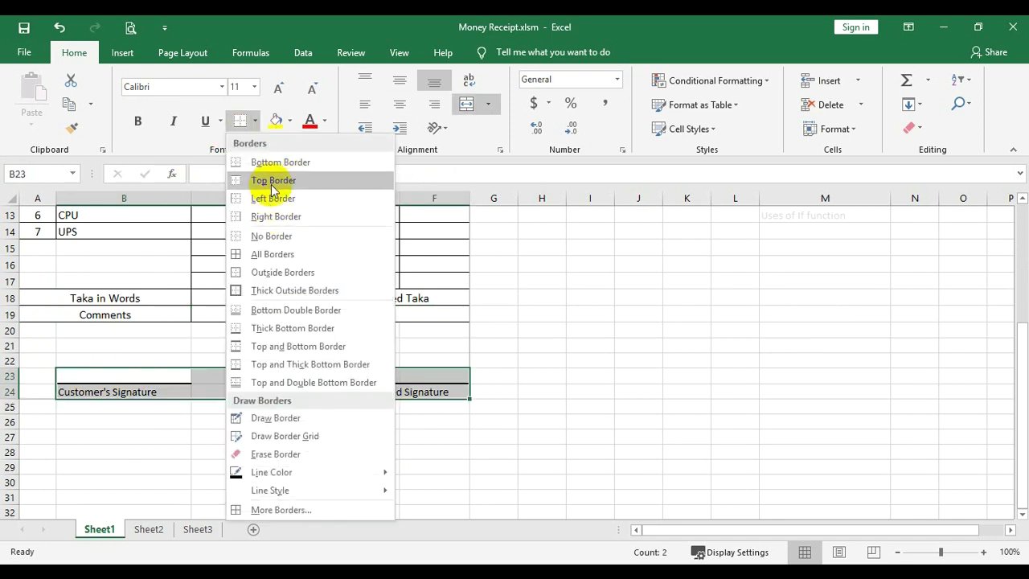
{"action": "left_click", "coordinate": [269, 237]}
{"action": "left_click", "coordinate": [237, 433]}
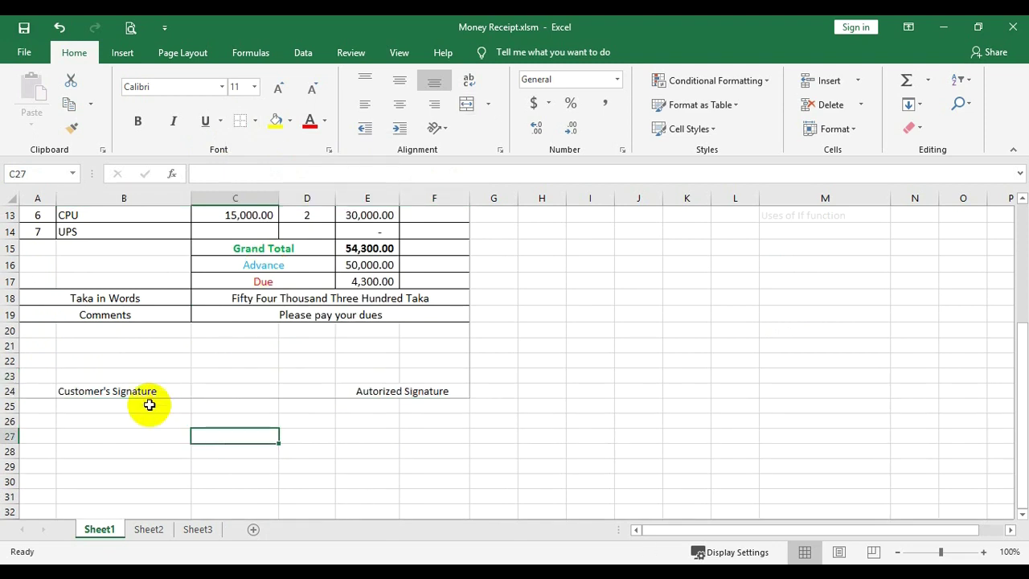
{"action": "left_click", "coordinate": [136, 390]}
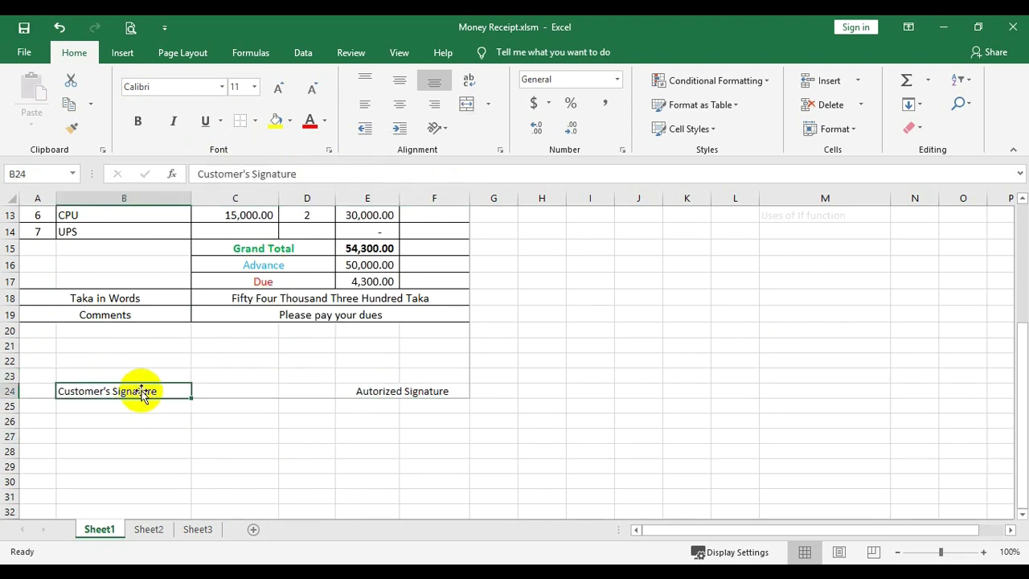
{"action": "left_click", "coordinate": [383, 391]}
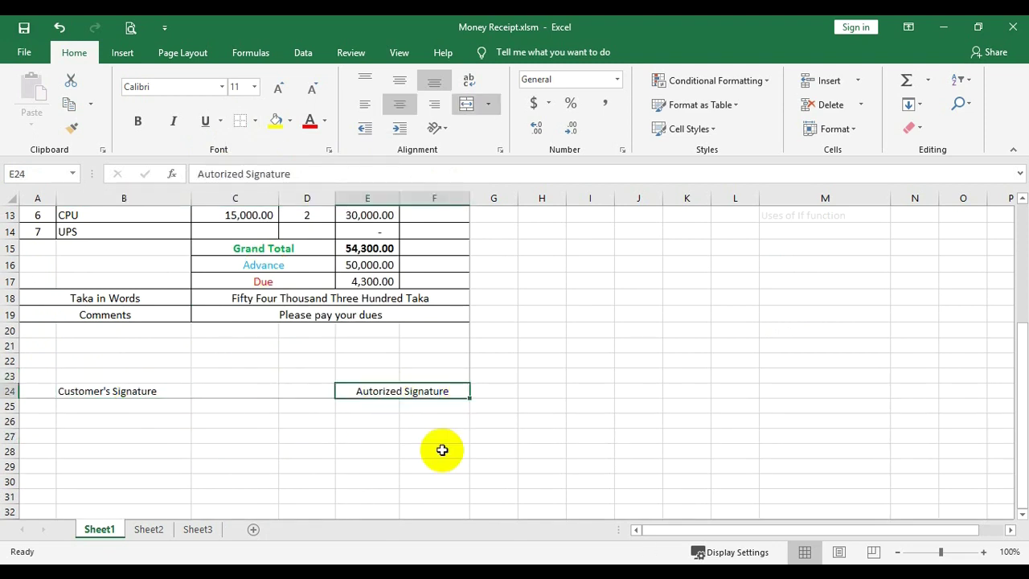
Add a thick bottom border under B23 above Customer's Signature
{"action": "left_click", "coordinate": [94, 376]}
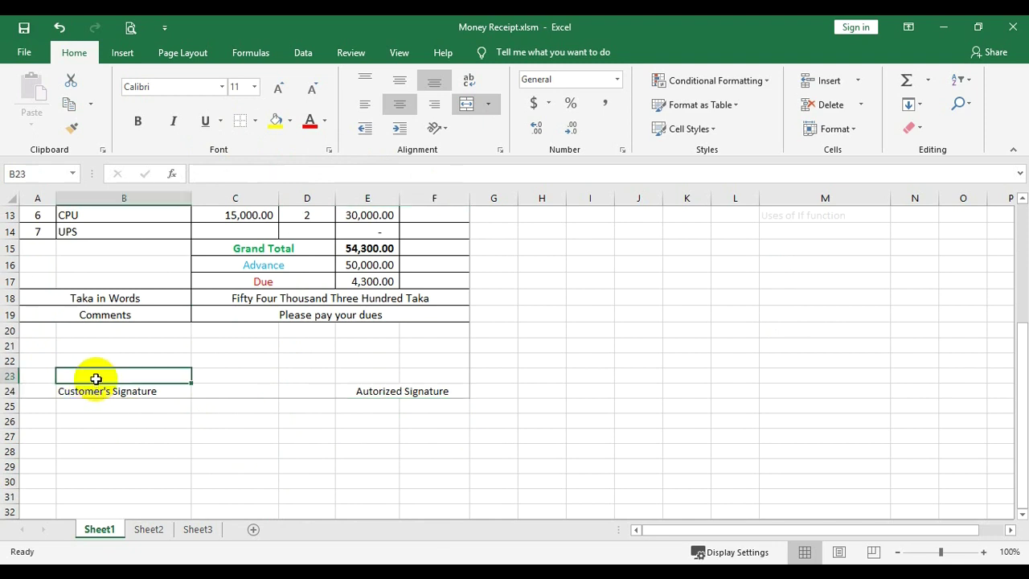
{"action": "left_click", "coordinate": [248, 425]}
{"action": "left_click", "coordinate": [142, 374]}
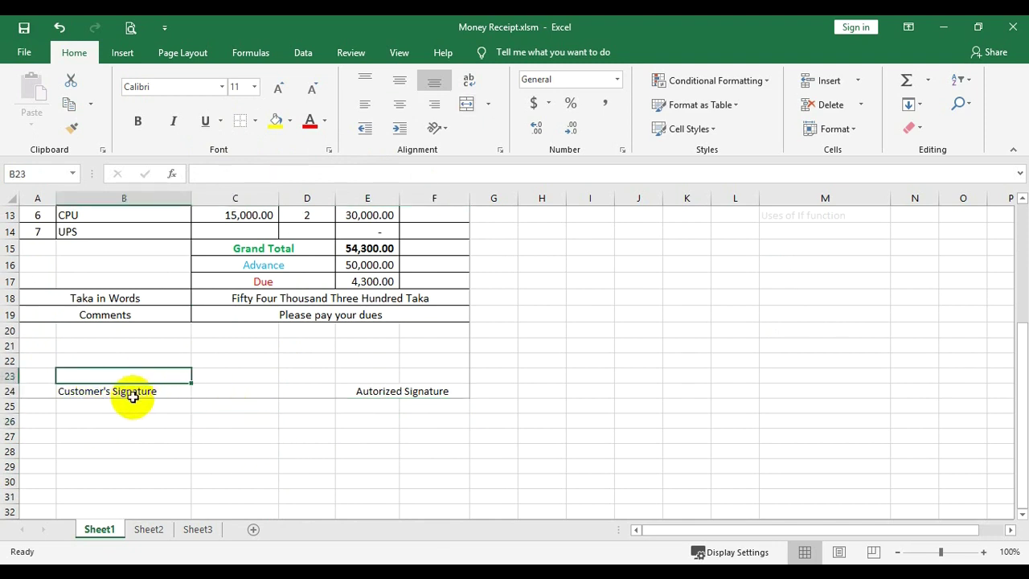
{"action": "left_click", "coordinate": [134, 391]}
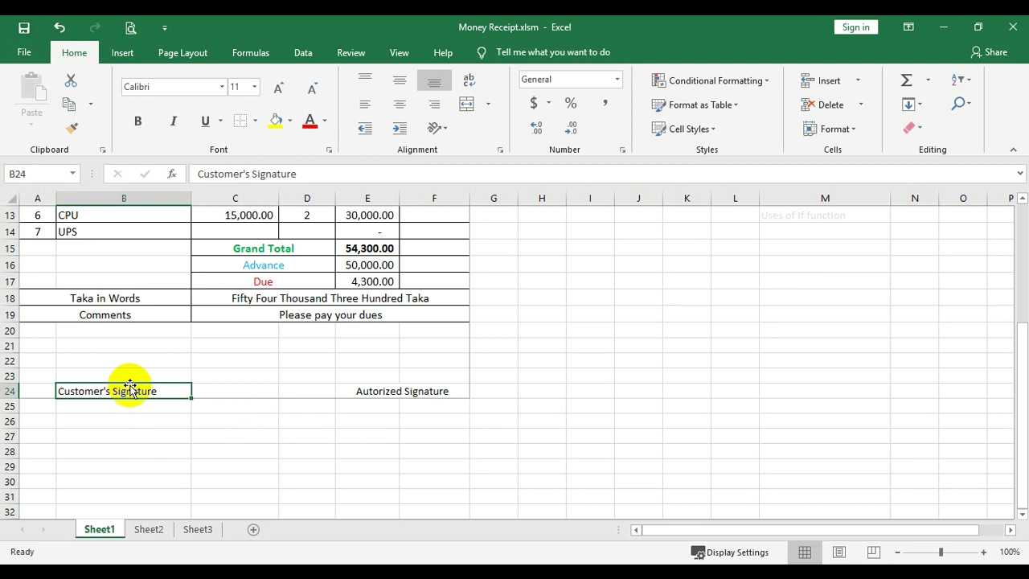
{"action": "left_click", "coordinate": [136, 376]}
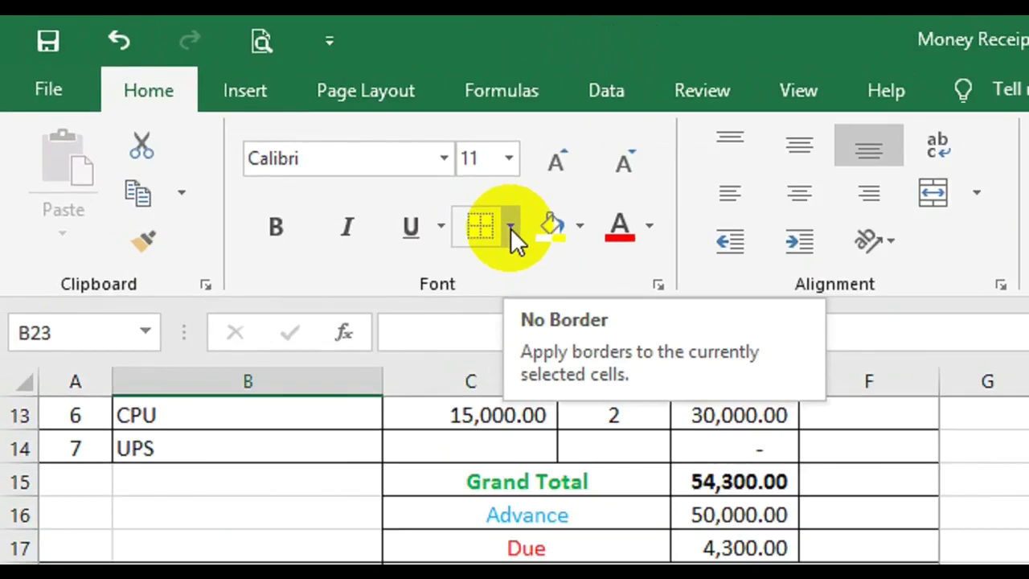
{"action": "left_click", "coordinate": [510, 228]}
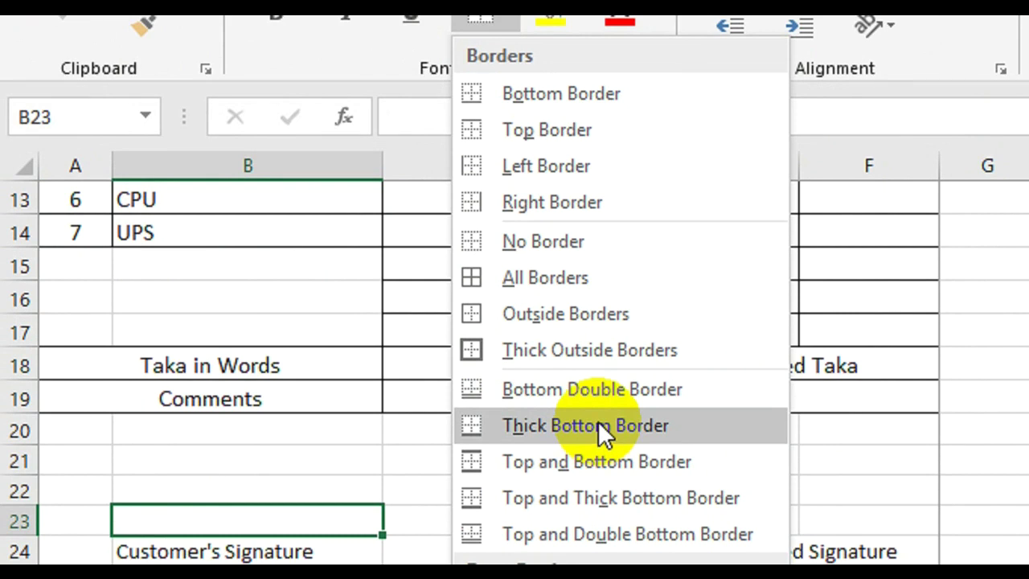
{"action": "left_click", "coordinate": [598, 421]}
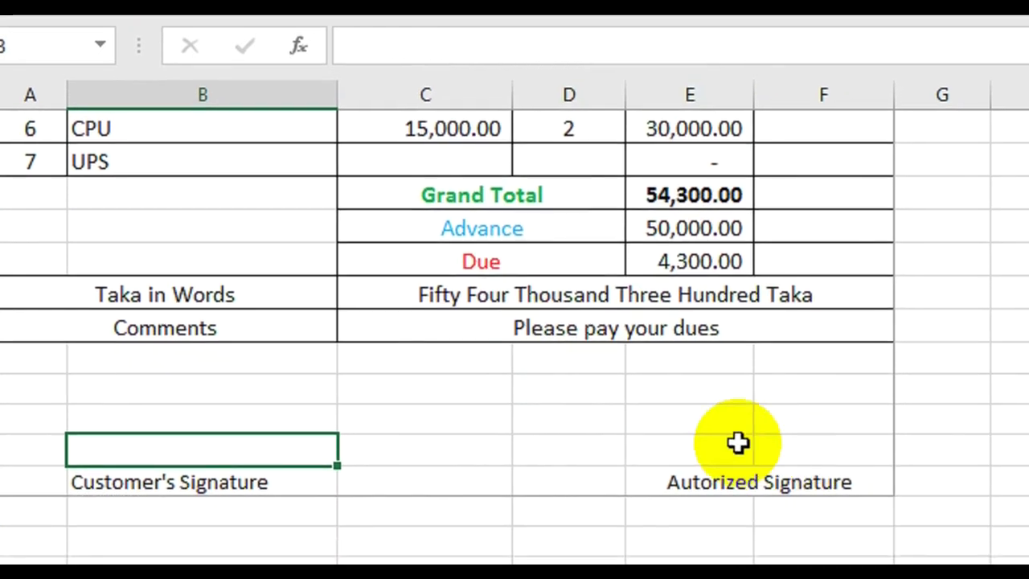
Add a thick bottom border under E23:F23 above Autorized Signature and preview the printed page
{"action": "left_click", "coordinate": [760, 492]}
{"action": "left_click", "coordinate": [792, 488]}
{"action": "left_click_drag", "start_coordinate": [685, 428], "coordinate": [775, 424]}
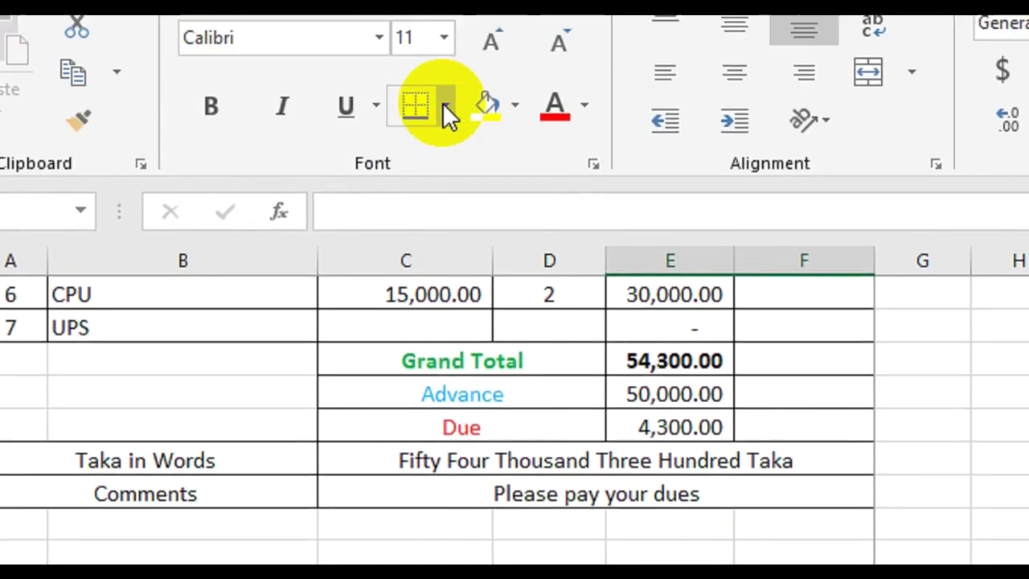
{"action": "left_click", "coordinate": [446, 107]}
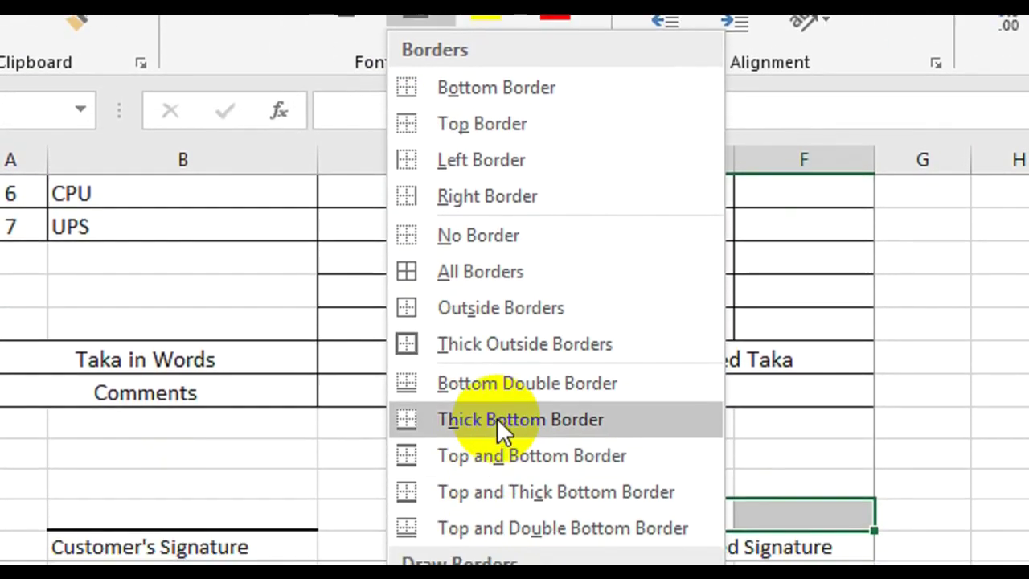
{"action": "left_click", "coordinate": [495, 420]}
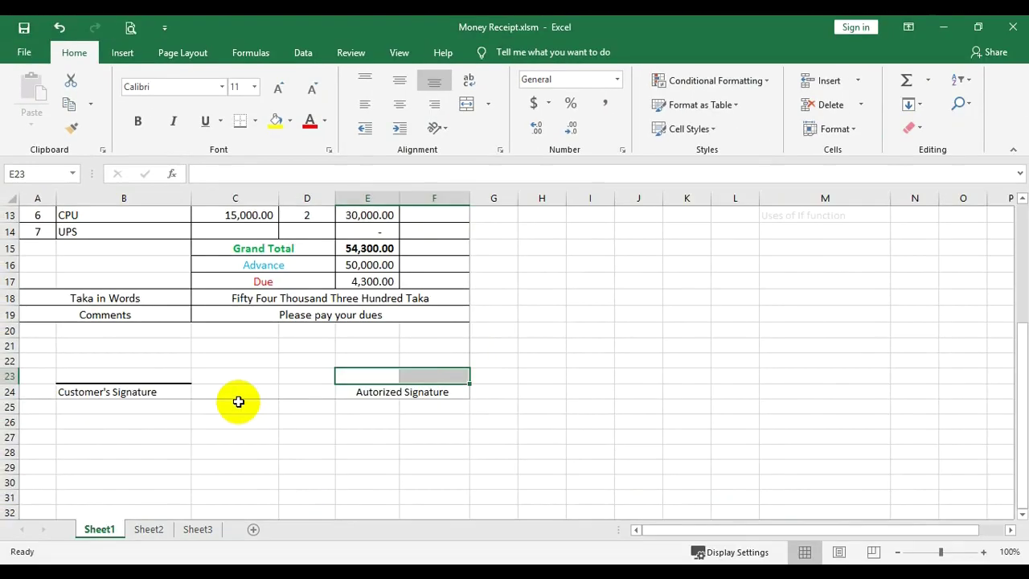
{"action": "left_click", "coordinate": [236, 405]}
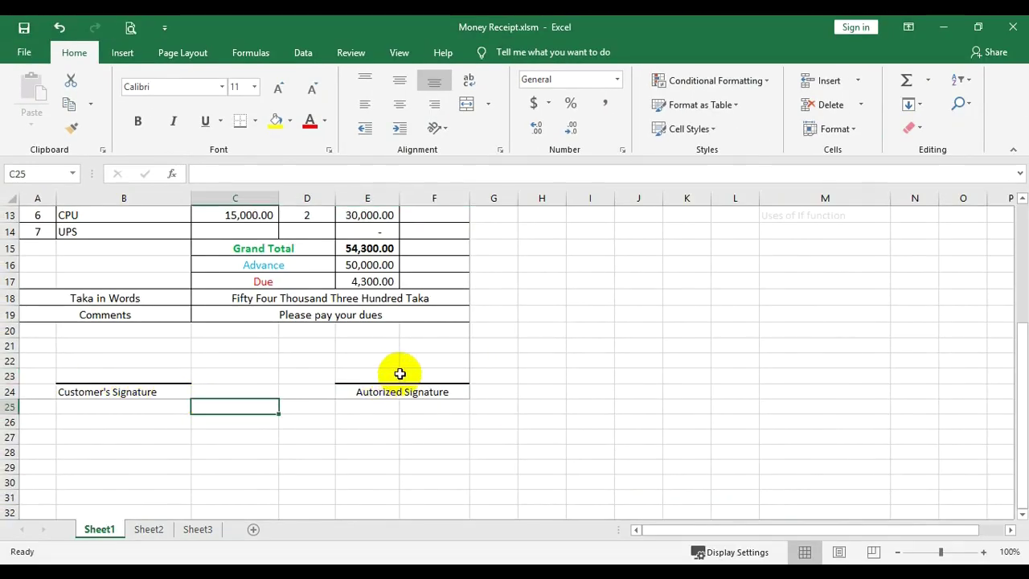
{"action": "left_click", "coordinate": [129, 30]}
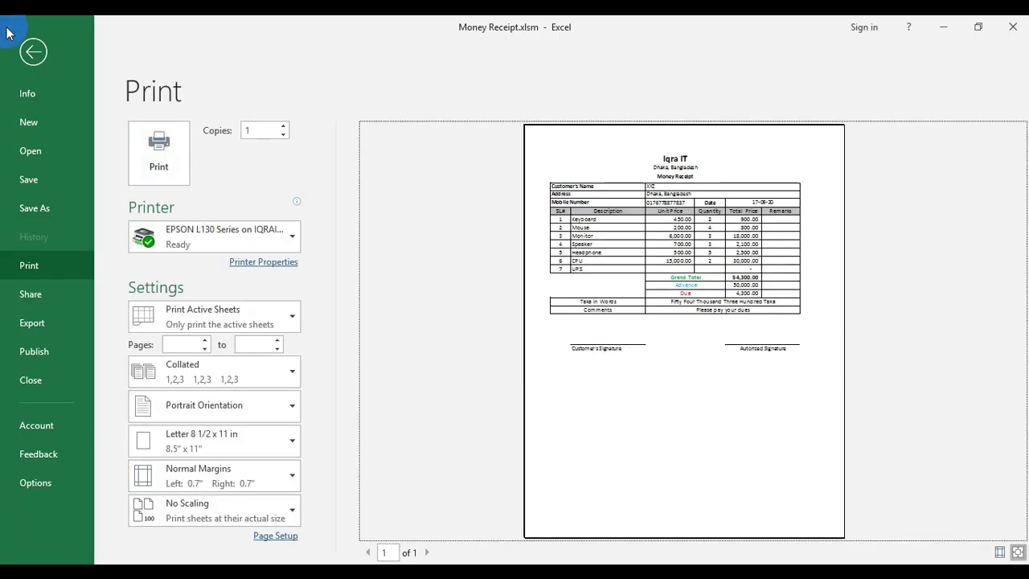
{"action": "left_click", "coordinate": [33, 51]}
{"action": "scroll", "coordinate": [232, 369], "scroll_direction": "up", "scroll_amount": 4}
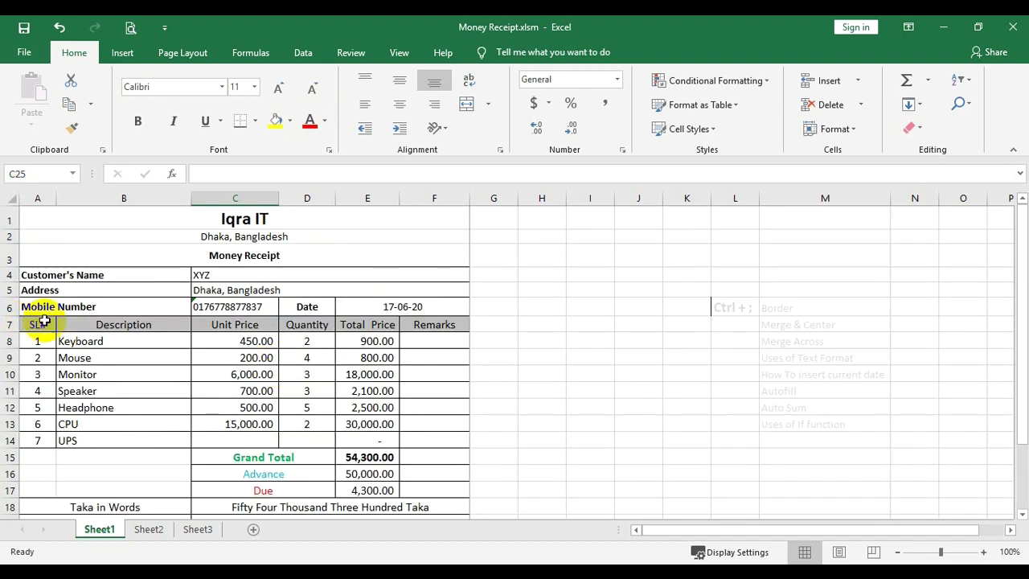
{"action": "left_click_drag", "start_coordinate": [28, 324], "coordinate": [419, 438]}
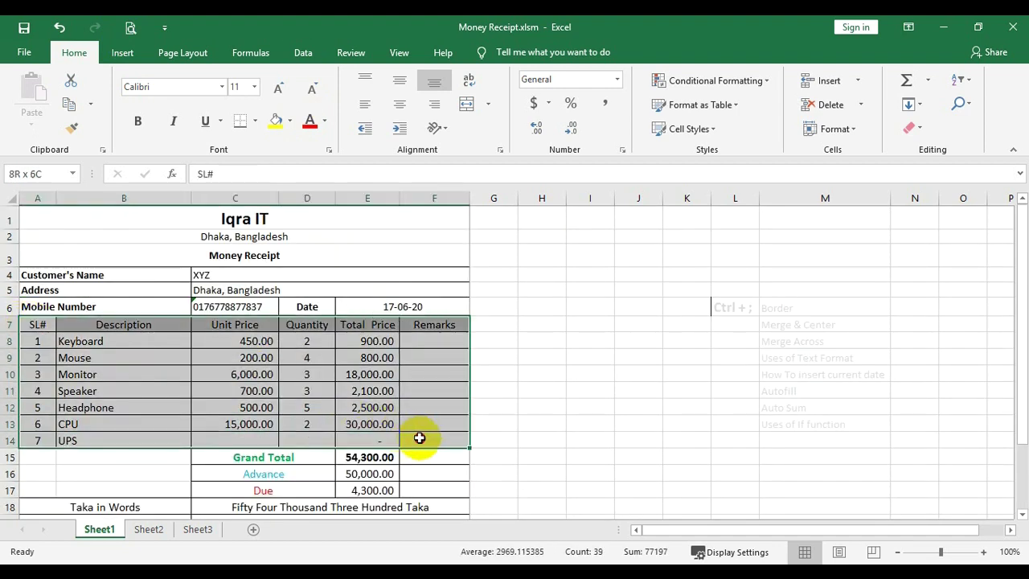
{"action": "left_click", "coordinate": [254, 122]}
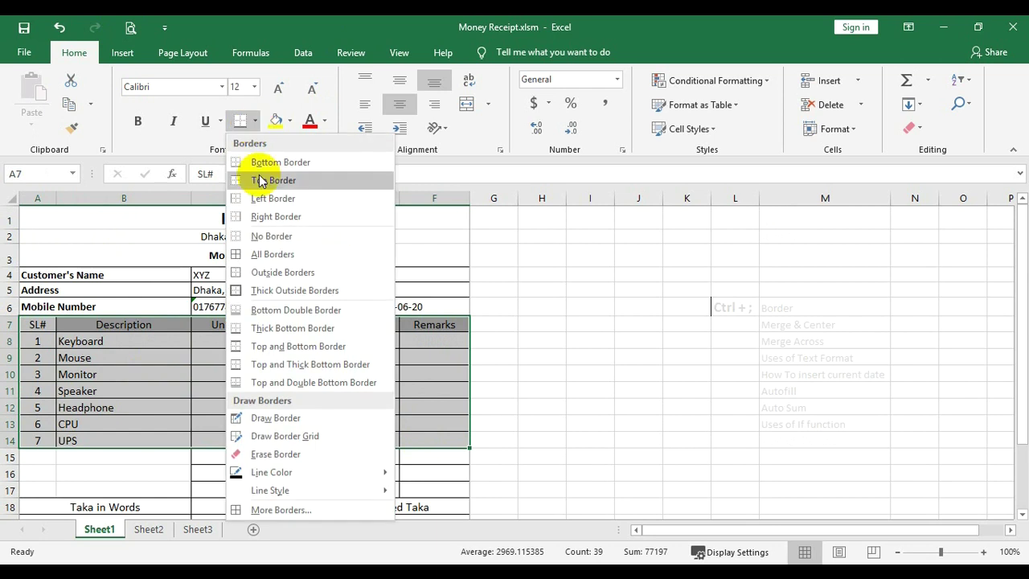
{"action": "left_click", "coordinate": [268, 232]}
{"action": "left_click", "coordinate": [548, 387]}
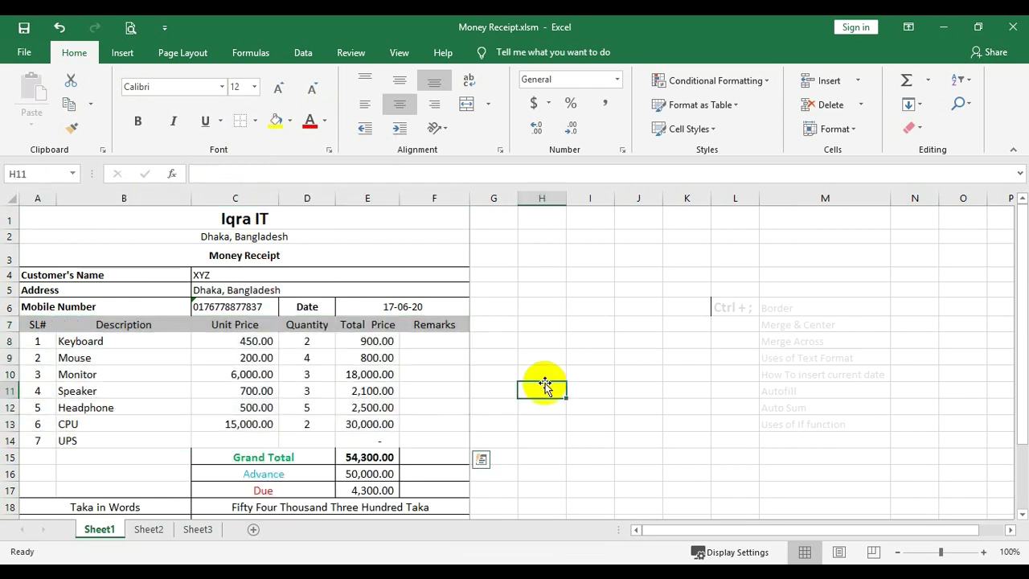
{"action": "left_click", "coordinate": [131, 28]}
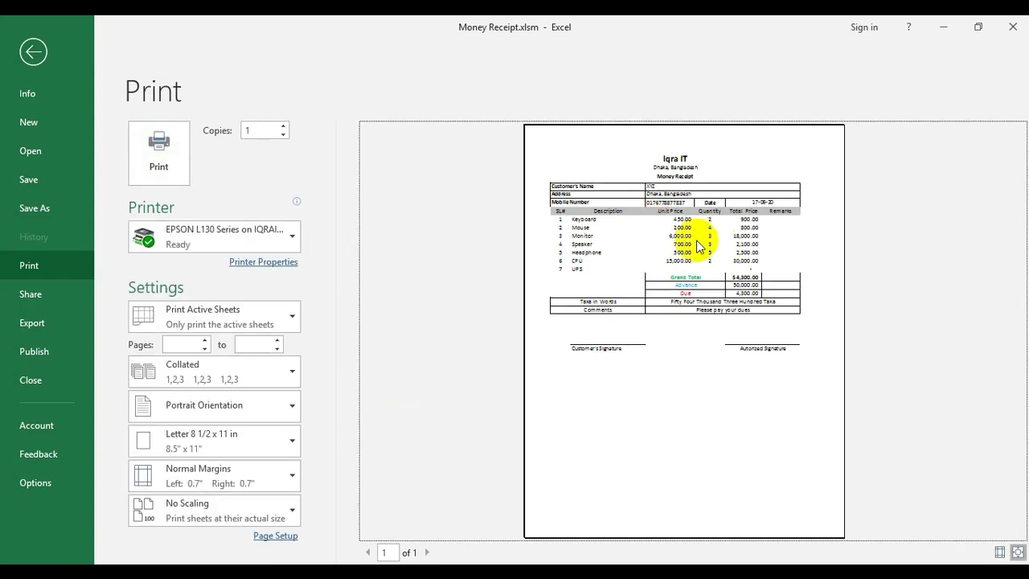
{"action": "left_click", "coordinate": [46, 54]}
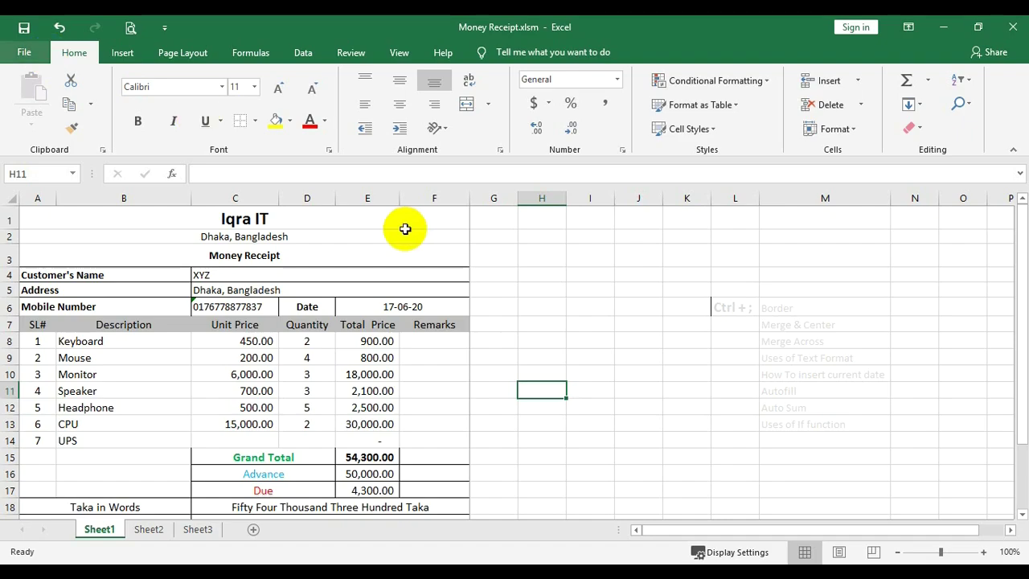
{"action": "left_click", "coordinate": [127, 354]}
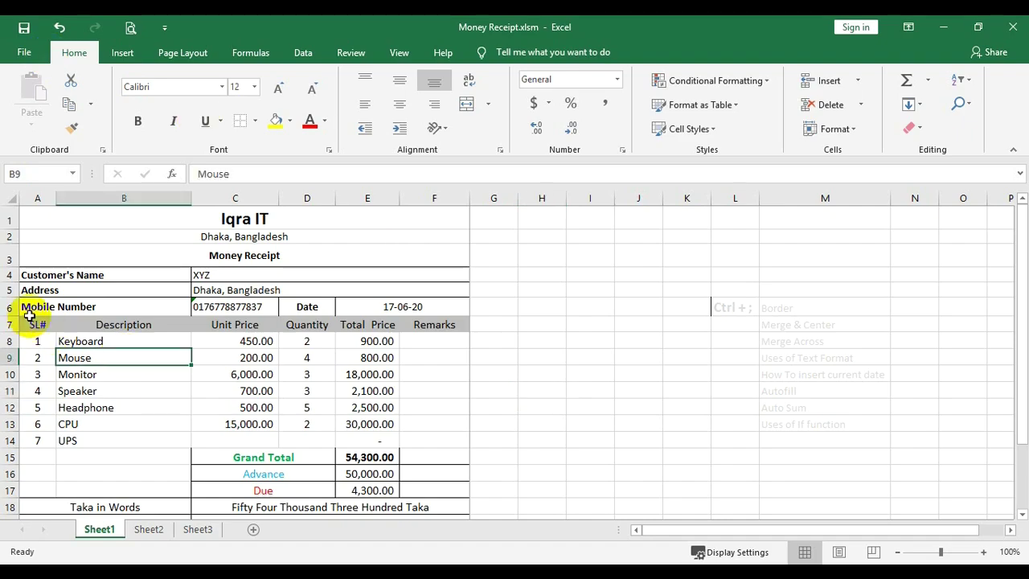
{"action": "left_click_drag", "start_coordinate": [24, 304], "coordinate": [393, 443]}
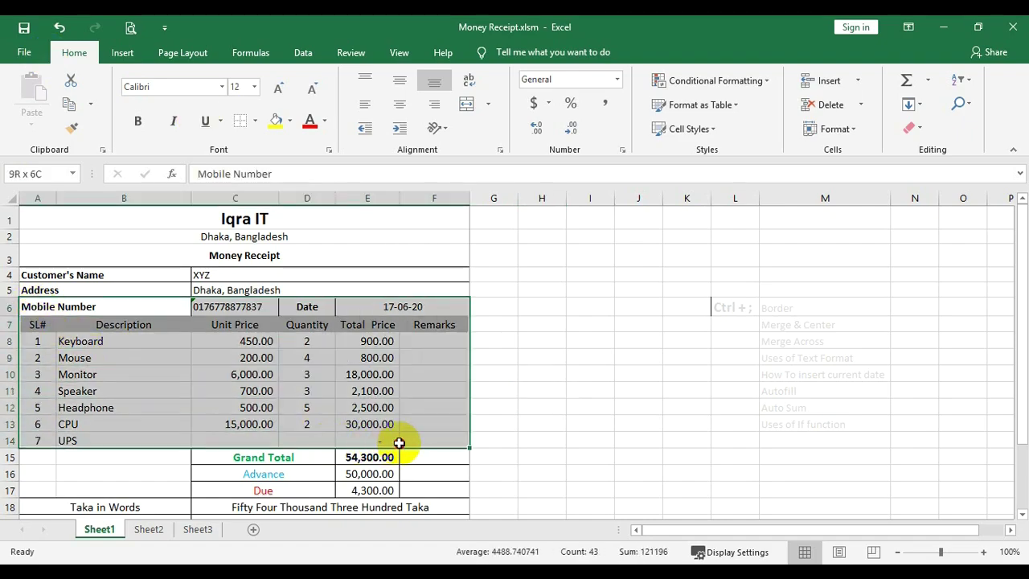
{"action": "left_click", "coordinate": [258, 121]}
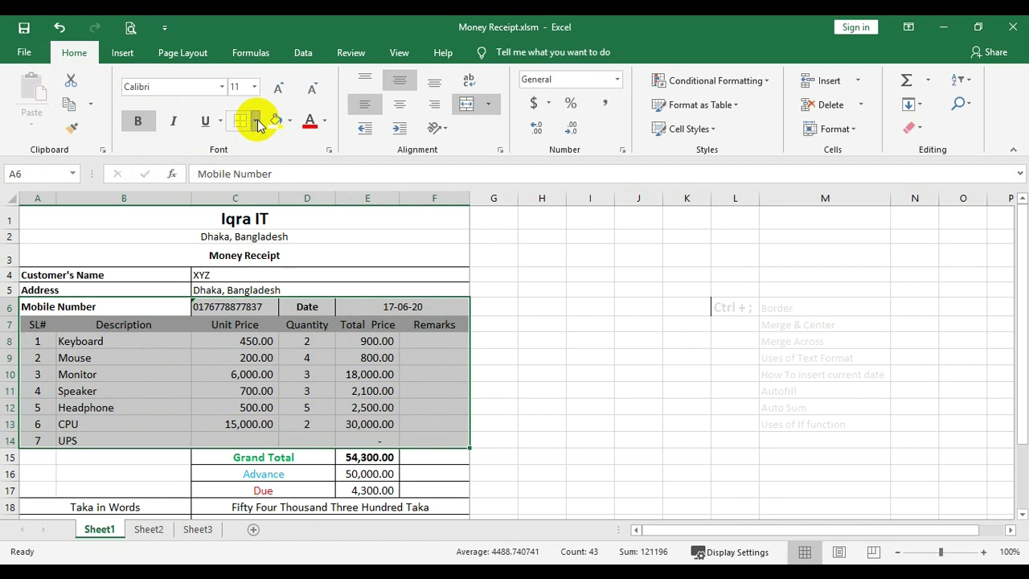
{"action": "left_click", "coordinate": [268, 253]}
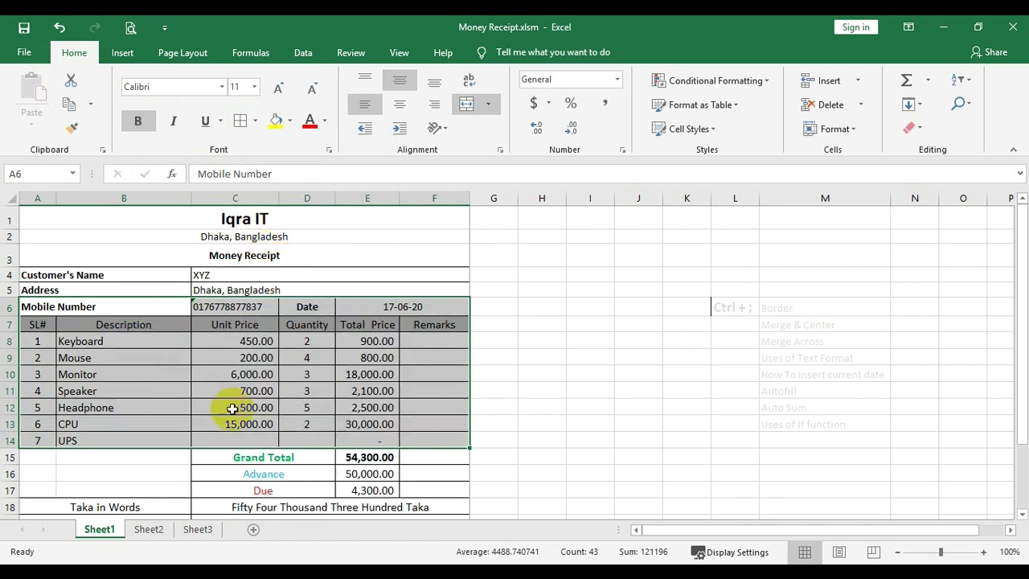
{"action": "left_click", "coordinate": [139, 390]}
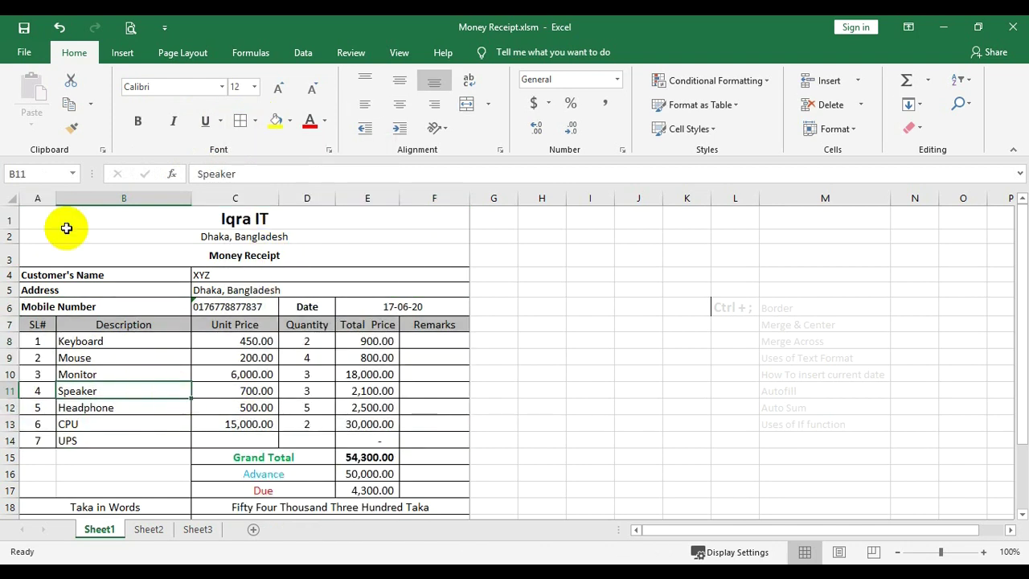
{"action": "left_click", "coordinate": [229, 221]}
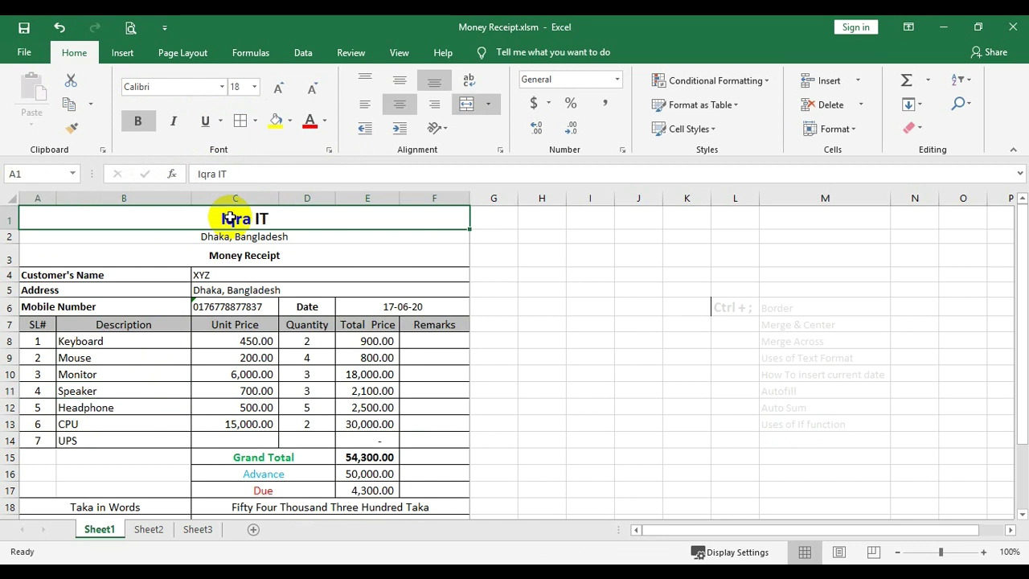
Clear the text from header rows 1–3 and unmerge their cells
{"action": "left_click", "coordinate": [230, 236]}
{"action": "left_click", "coordinate": [230, 256]}
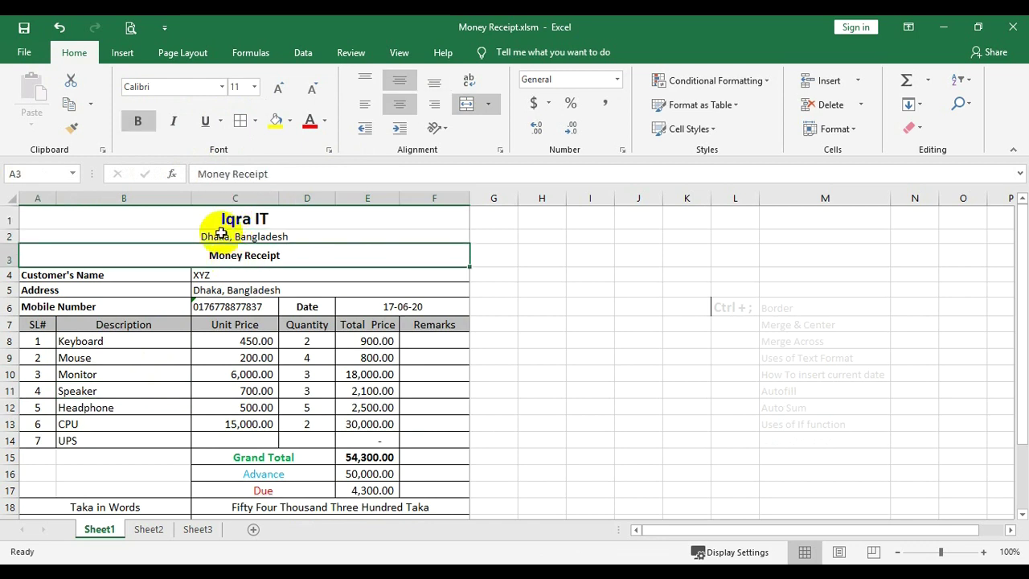
{"action": "left_click_drag", "start_coordinate": [226, 219], "coordinate": [234, 256]}
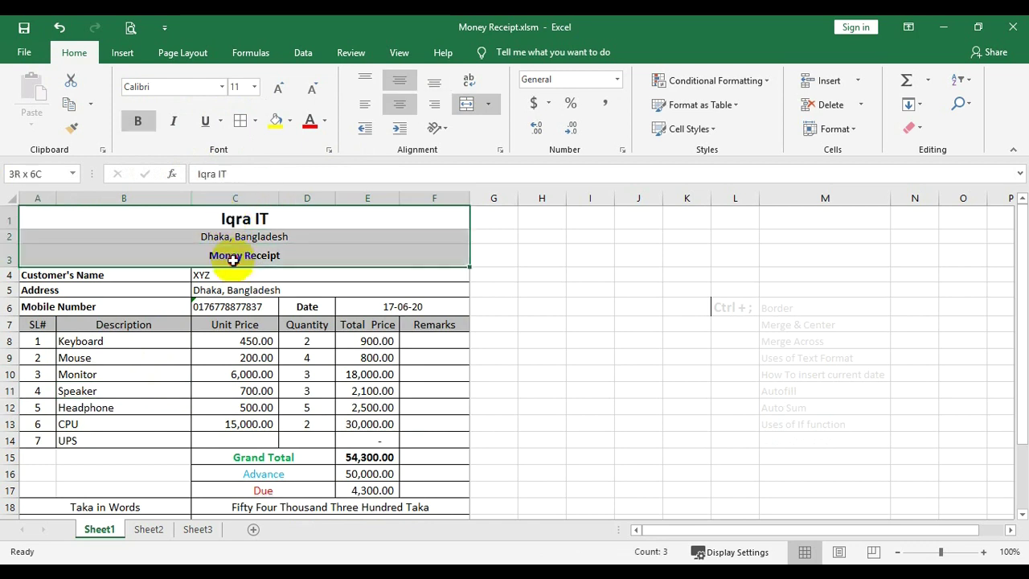
{"action": "key", "text": "Delete"}
{"action": "left_click_drag", "start_coordinate": [241, 218], "coordinate": [244, 246]}
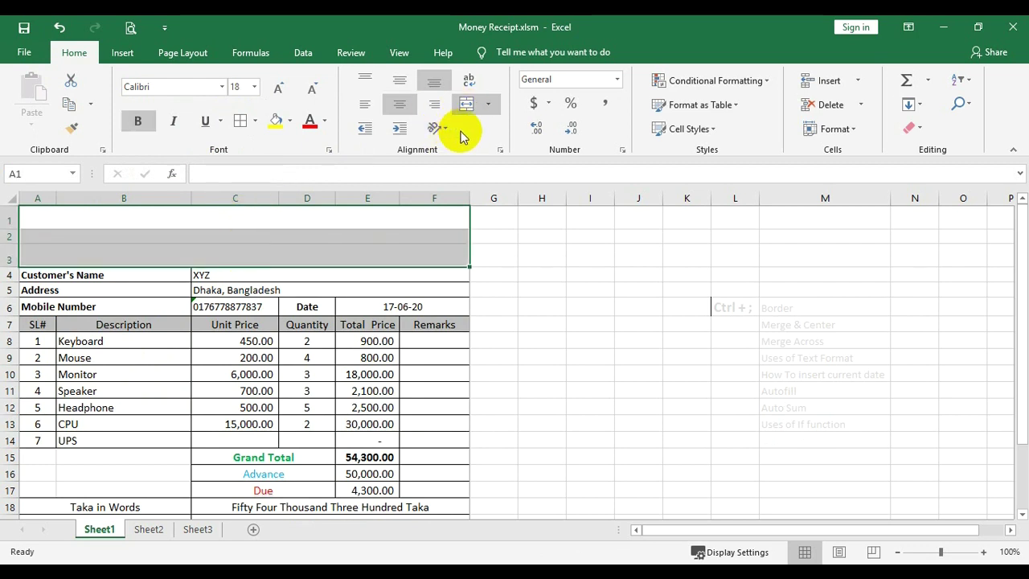
{"action": "left_click", "coordinate": [491, 106]}
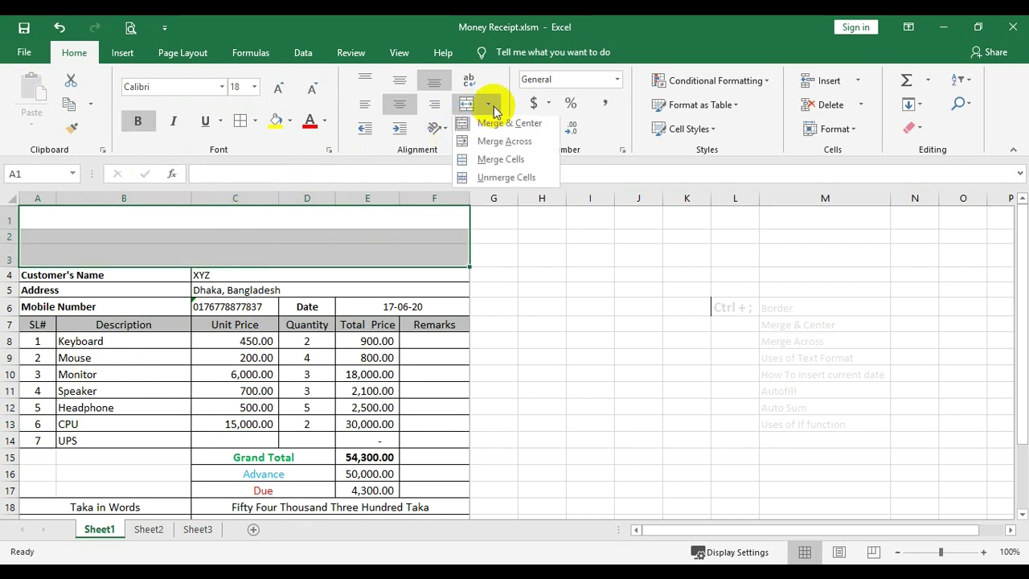
{"action": "left_click", "coordinate": [478, 178]}
{"action": "left_click", "coordinate": [540, 304]}
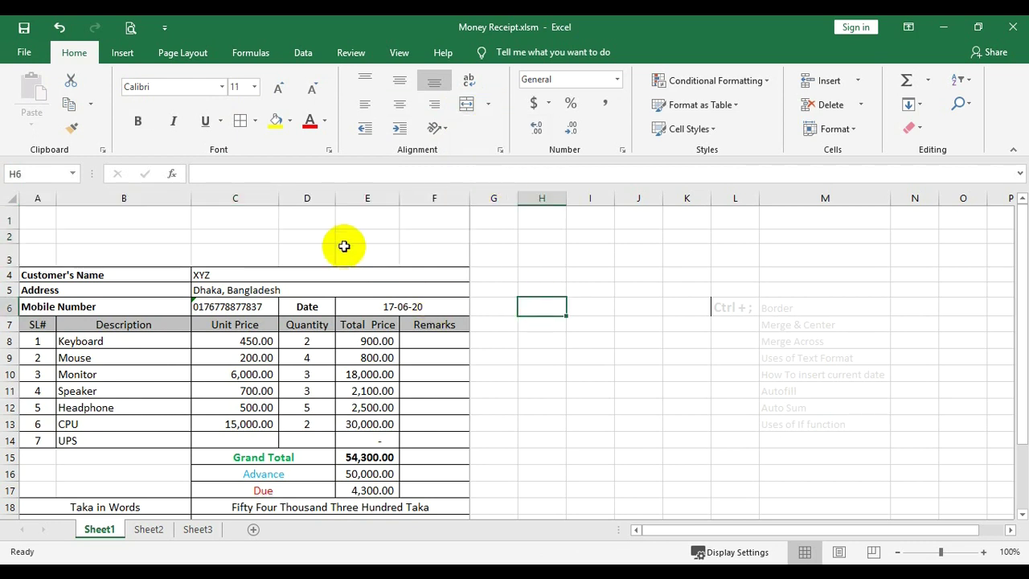
Use Merge Across on A1:F3 so each header row becomes one cell
{"action": "left_click_drag", "start_coordinate": [37, 219], "coordinate": [411, 219]}
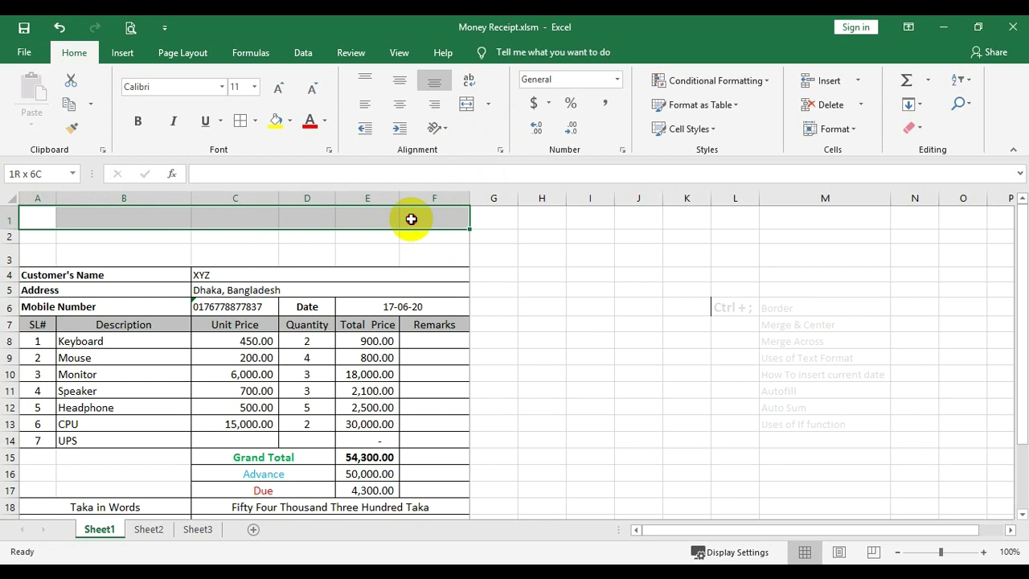
{"action": "left_click", "coordinate": [488, 106]}
{"action": "left_click", "coordinate": [502, 128]}
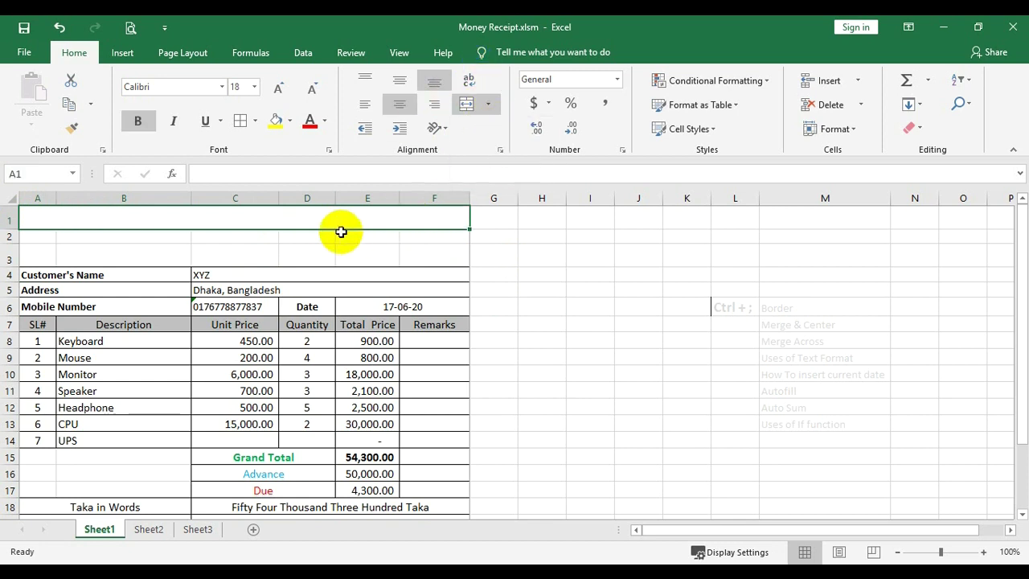
{"action": "key", "text": "ctrl+z"}
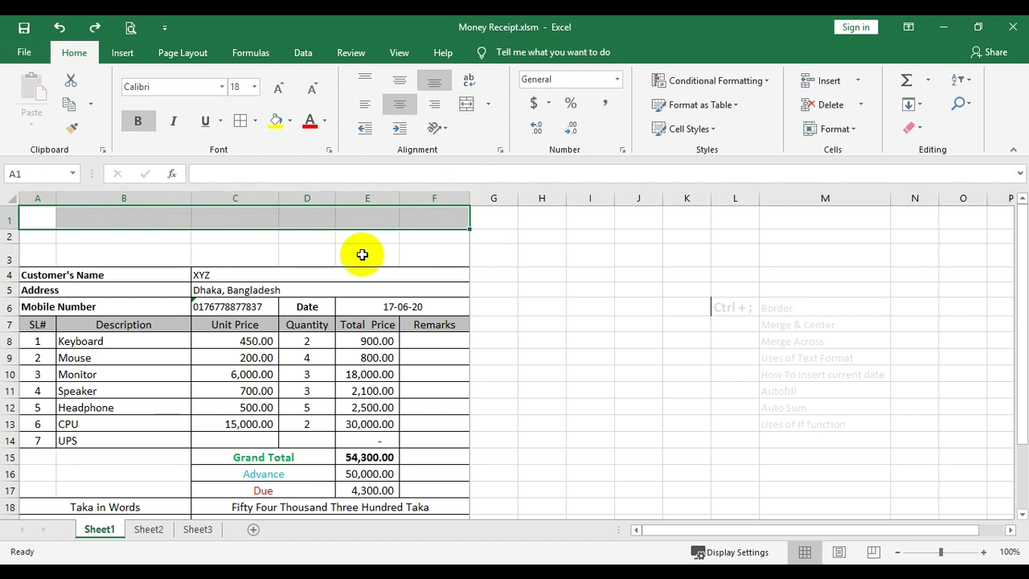
{"action": "left_click", "coordinate": [410, 256]}
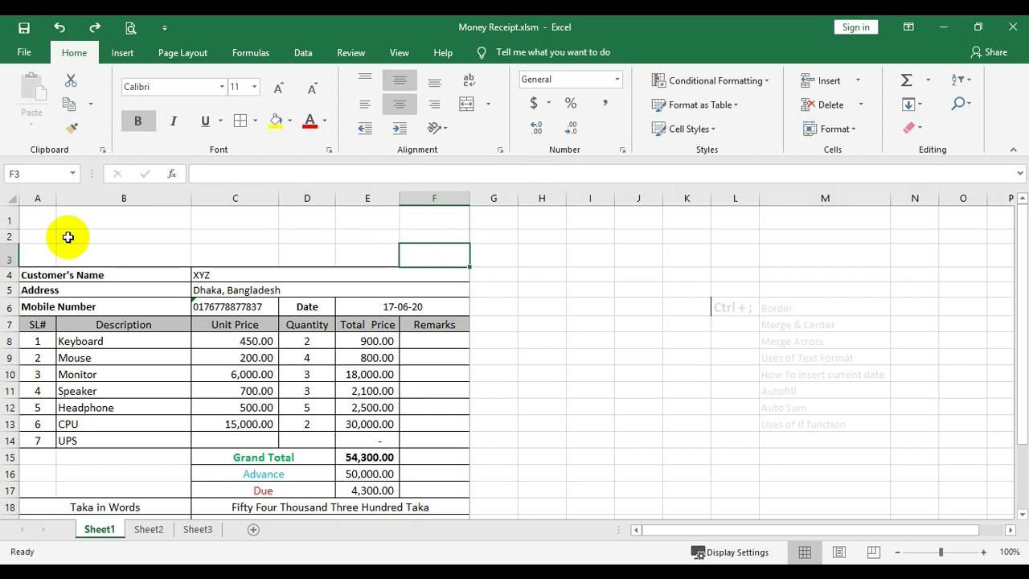
{"action": "mouse_move", "coordinate": [29, 210]}
{"action": "left_mouse_down"}
{"action": "mouse_move", "coordinate": [284, 255]}
{"action": "mouse_move", "coordinate": [428, 255]}
{"action": "left_mouse_up"}
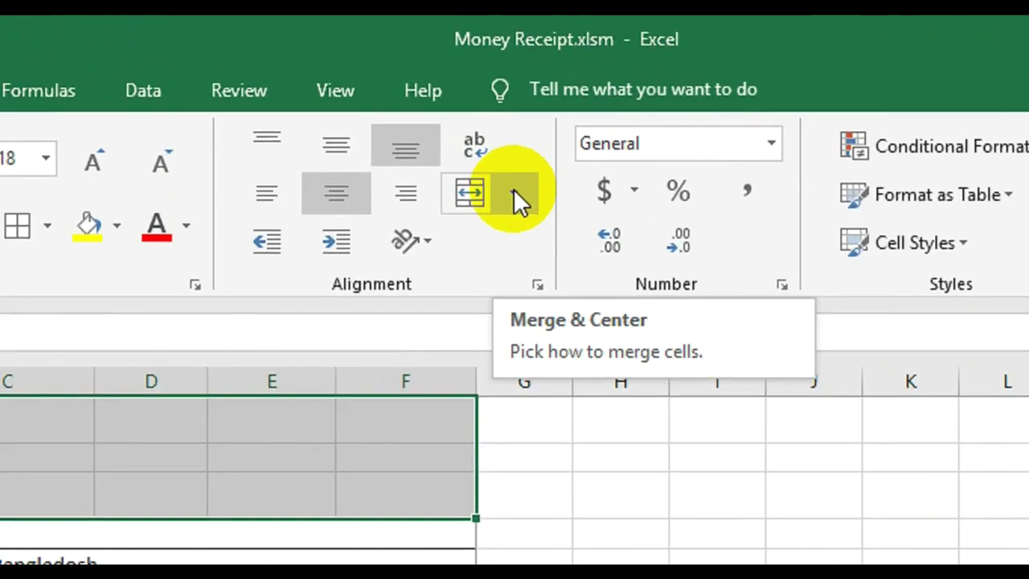
{"action": "left_click", "coordinate": [514, 193]}
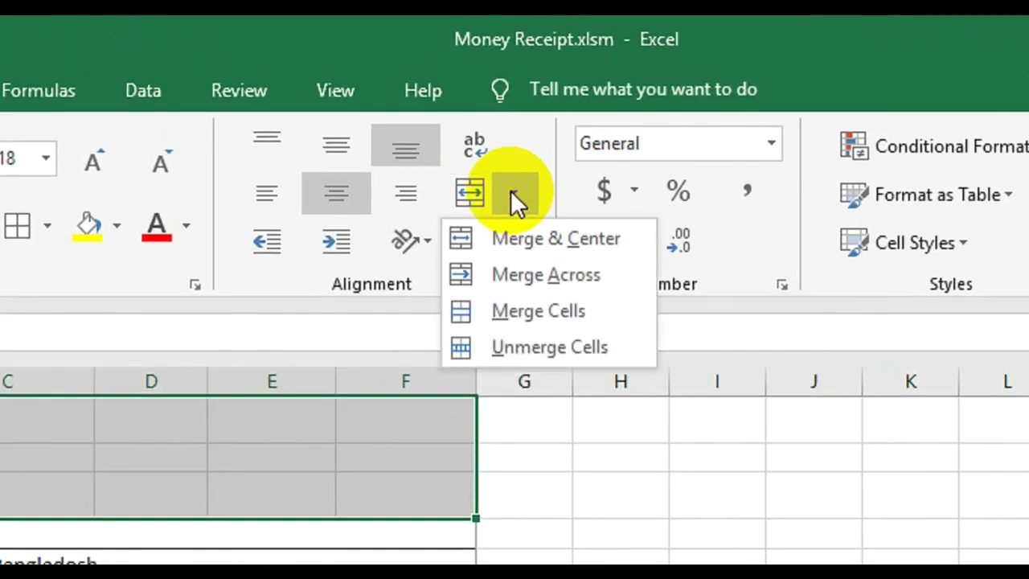
{"action": "left_click", "coordinate": [574, 274]}
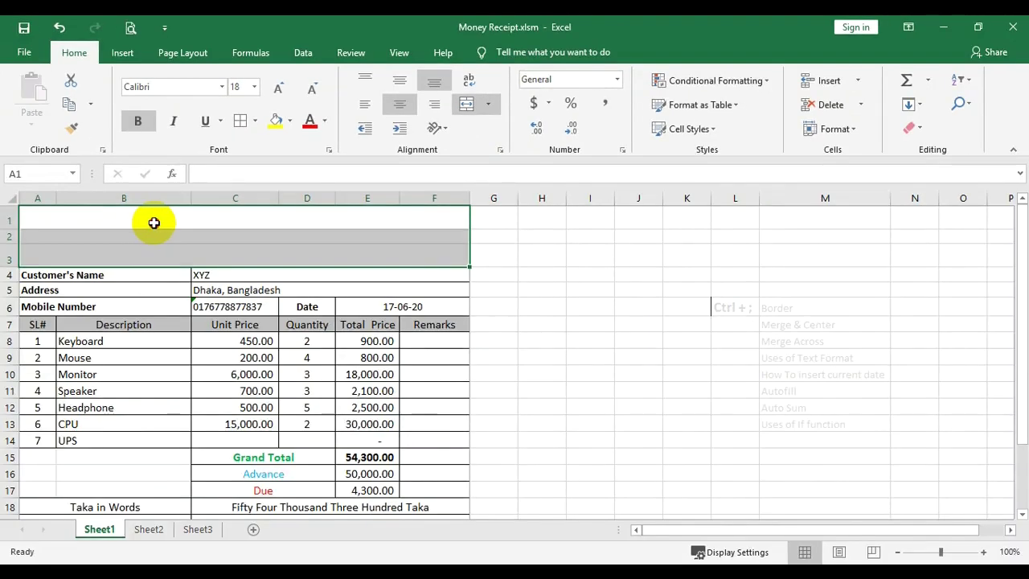
{"action": "left_click", "coordinate": [153, 222]}
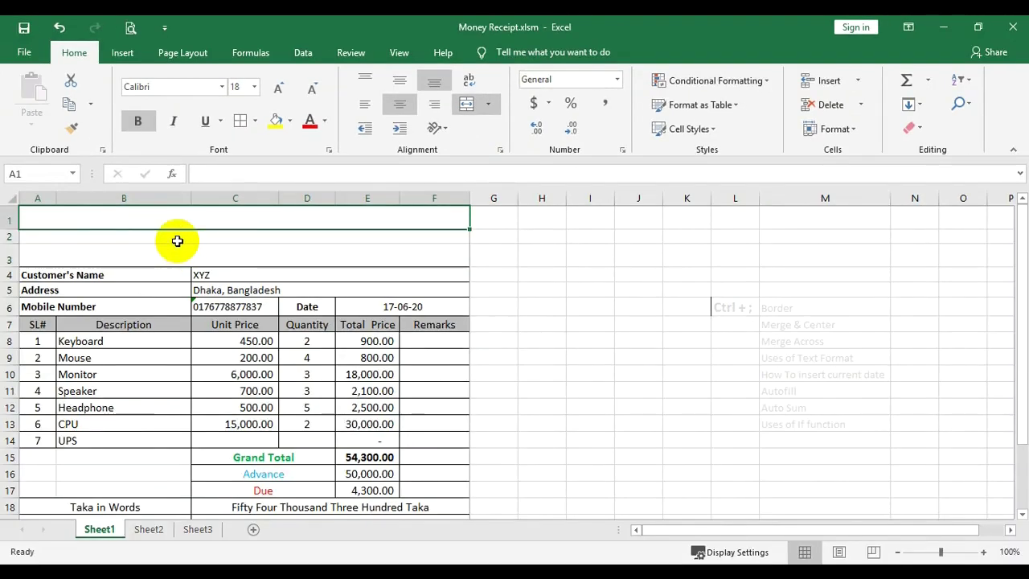
Confirm header rows 1–3 are merged, discarding stray entries typed in A1 and G1
{"action": "left_click", "coordinate": [178, 238]}
{"action": "left_click", "coordinate": [181, 254]}
{"action": "left_click", "coordinate": [253, 214]}
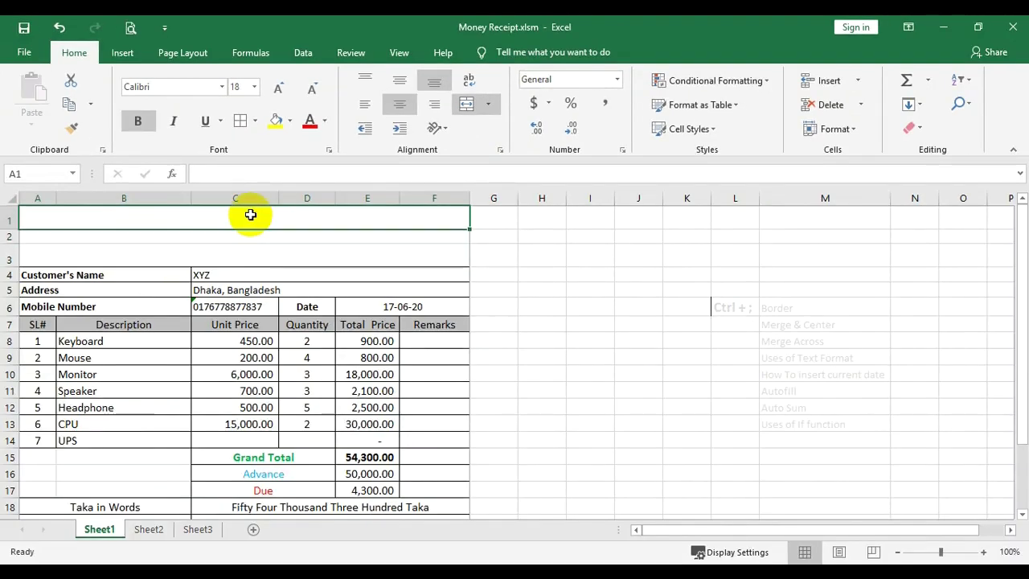
{"action": "type", "text": "I"}
{"action": "key", "text": "Escape"}
{"action": "key", "text": "Tab"}
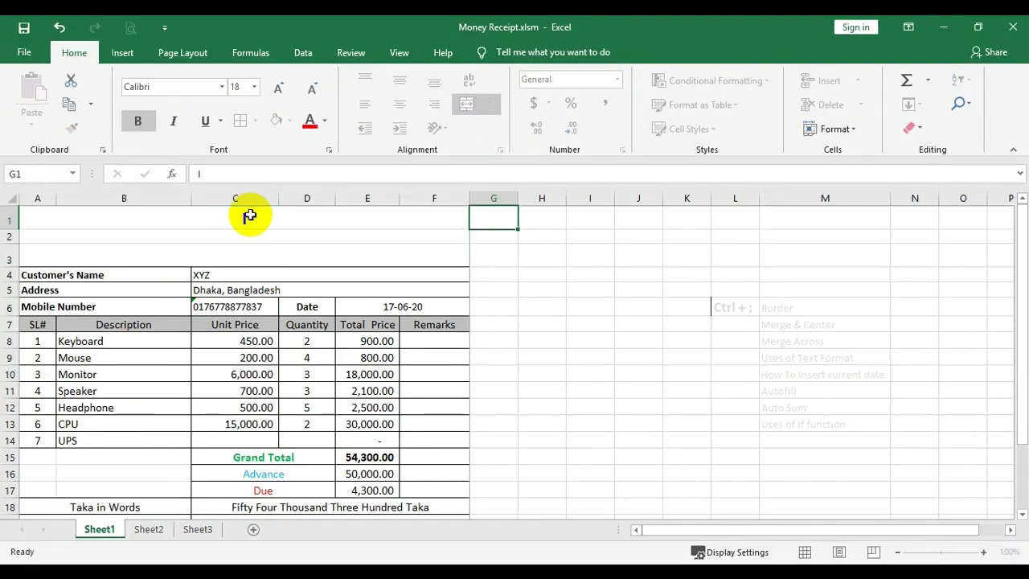
{"action": "type", "text": "e"}
{"action": "key", "text": "Escape"}
Enter Iqra IT, Dhaka, Bangladesh and Cash Memo in header rows 1–3
{"action": "left_click", "coordinate": [253, 216]}
{"action": "double_click", "coordinate": [256, 221]}
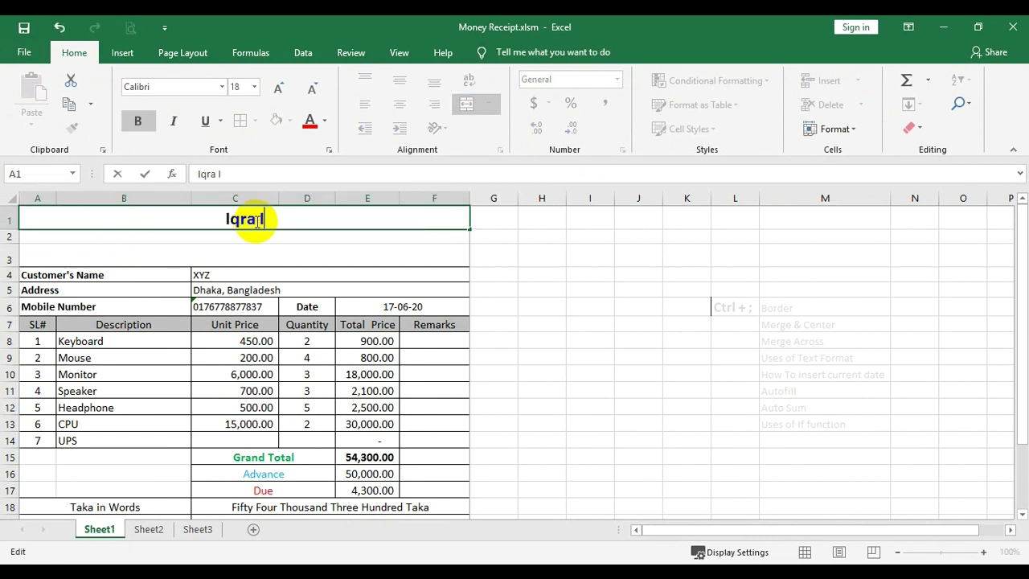
{"action": "key", "text": "Return"}
{"action": "type", "text": "DDh"}
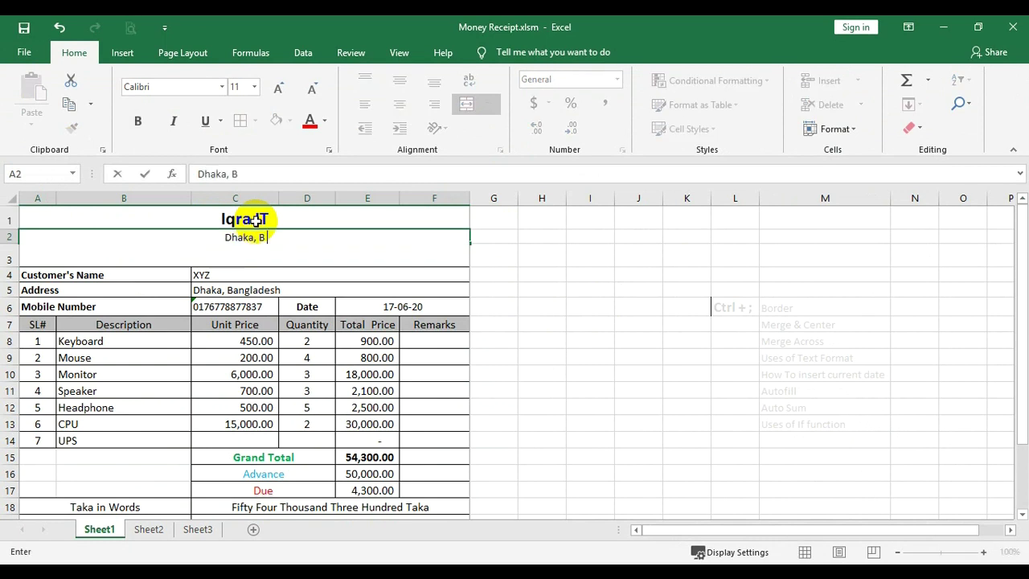
{"action": "type", "text": "sh"}
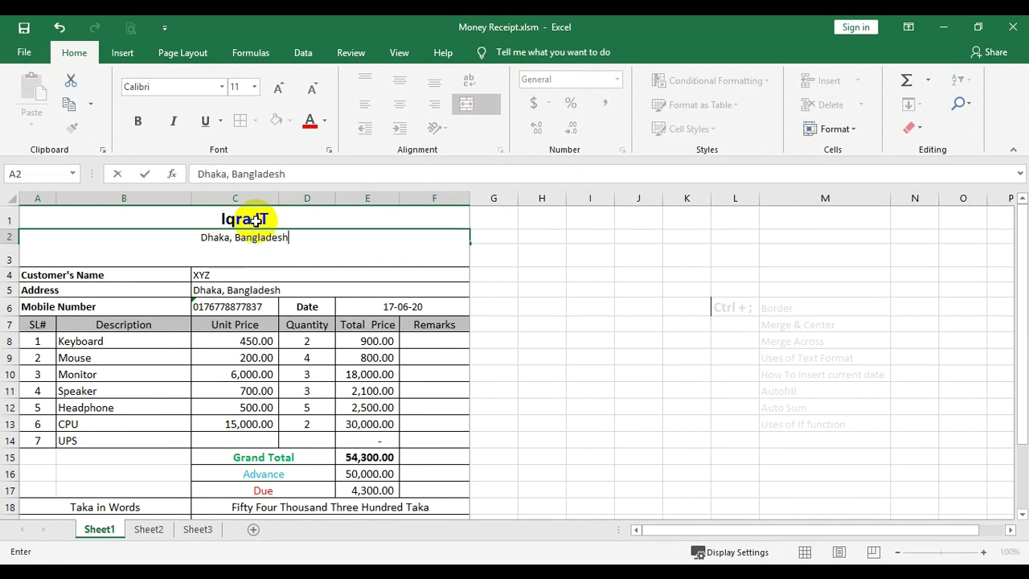
{"action": "key", "text": "Return"}
{"action": "type", "text": "ash Memo"}
{"action": "key", "text": "Return"}
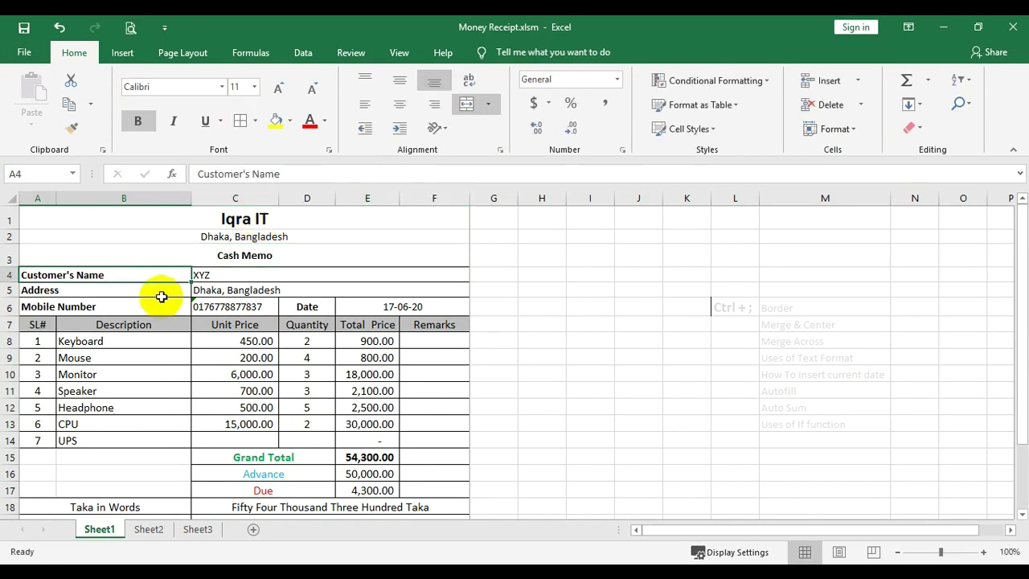
{"action": "left_click", "coordinate": [304, 306]}
{"action": "left_click", "coordinate": [50, 274]}
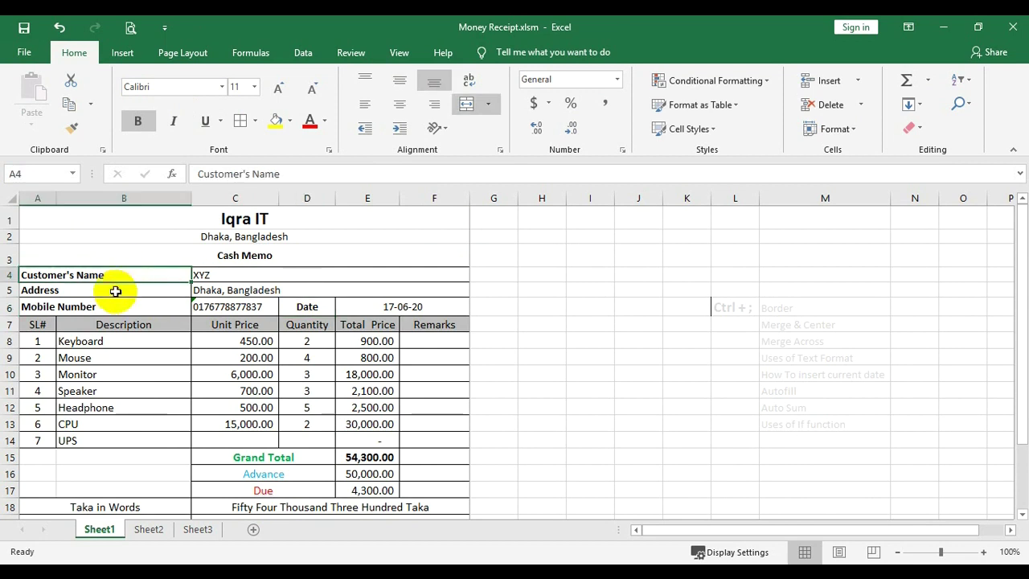
{"action": "left_click", "coordinate": [226, 275]}
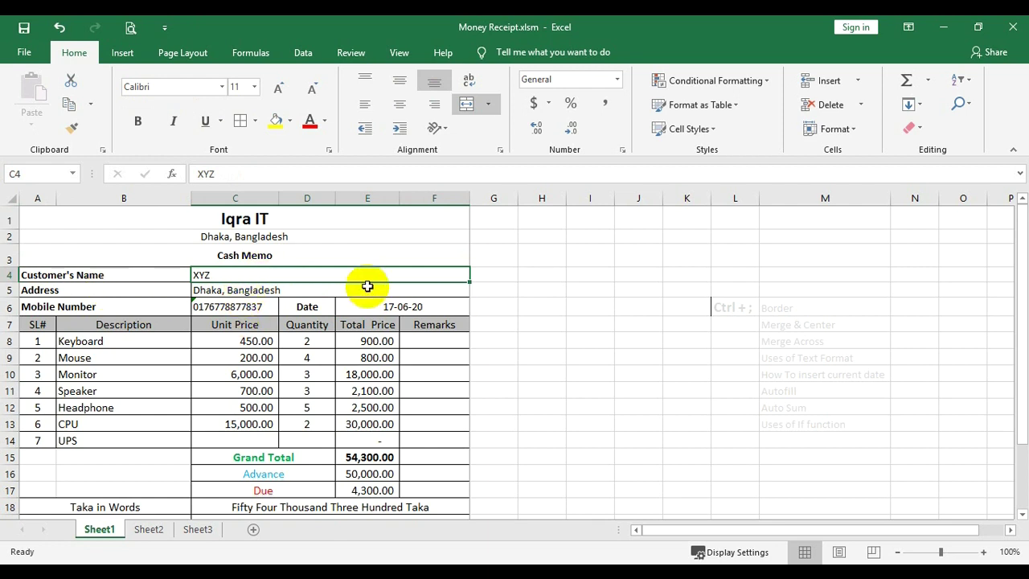
{"action": "scroll", "coordinate": [278, 294], "scroll_direction": "down", "scroll_amount": 3}
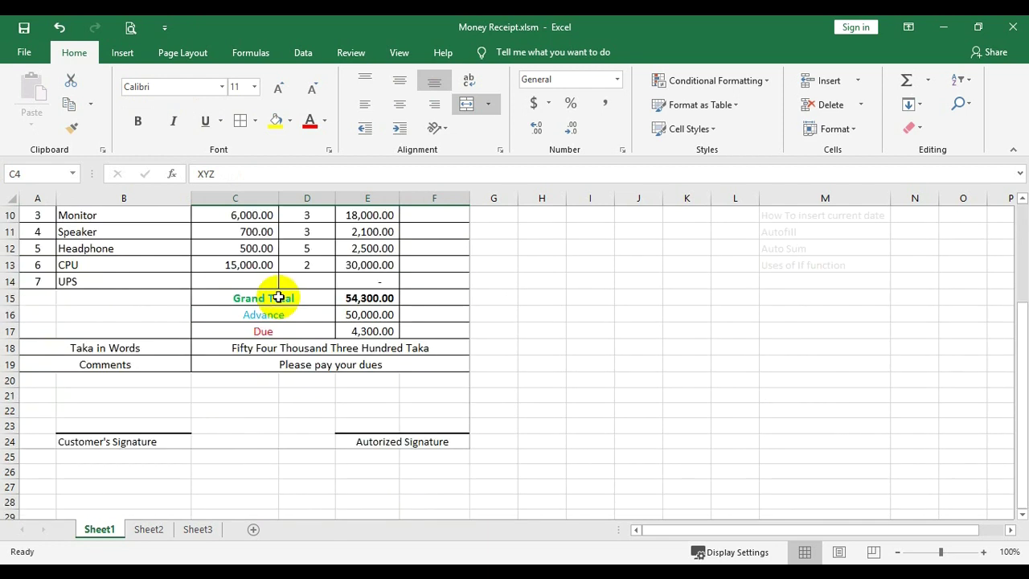
{"action": "scroll", "coordinate": [278, 298], "scroll_direction": "up", "scroll_amount": 2}
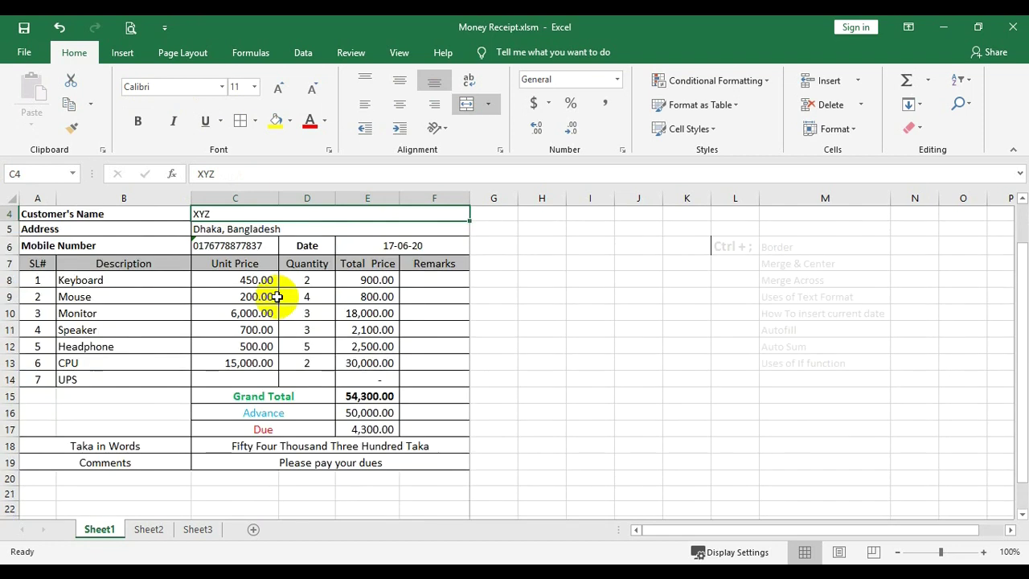
{"action": "scroll", "coordinate": [278, 292], "scroll_direction": "up", "scroll_amount": 1}
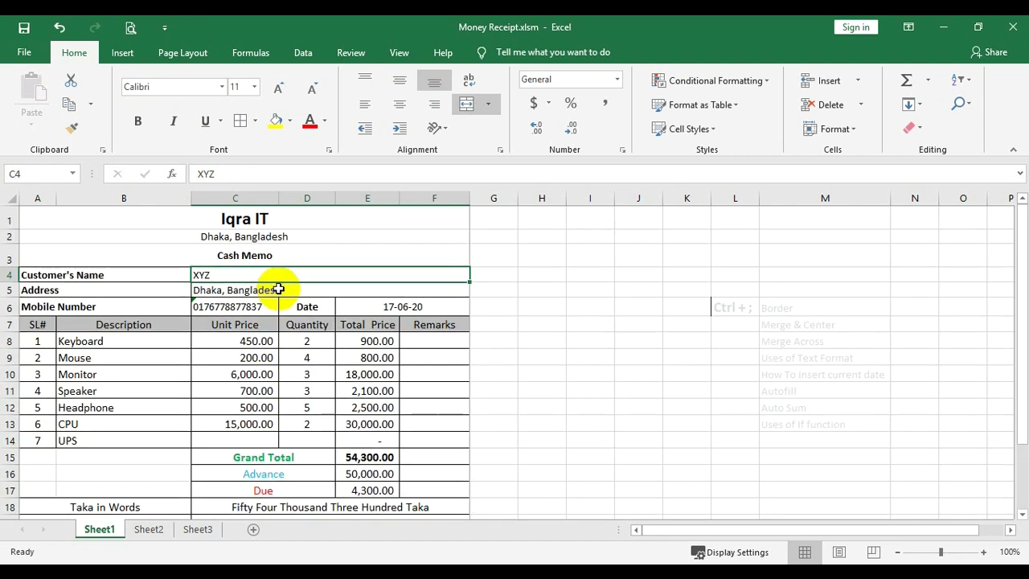